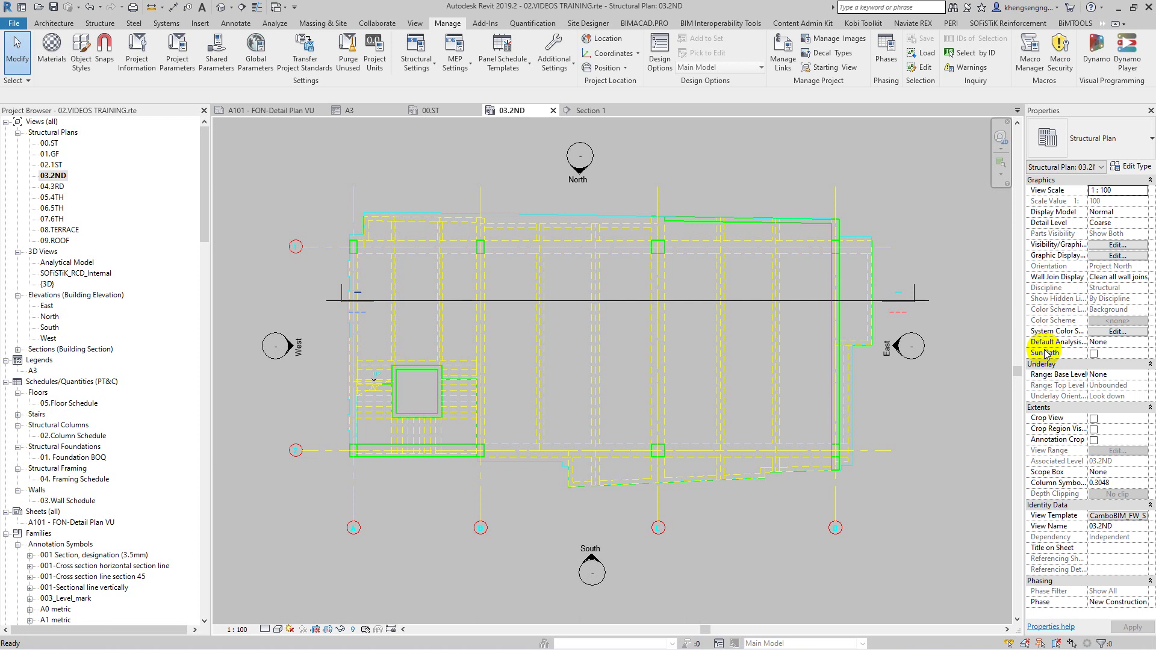
# - Check a concrete beam, zoom the plan to fit, then open Manage > Additional Settings > Line Patterns
pyautogui.scroll(2, 684, 315)
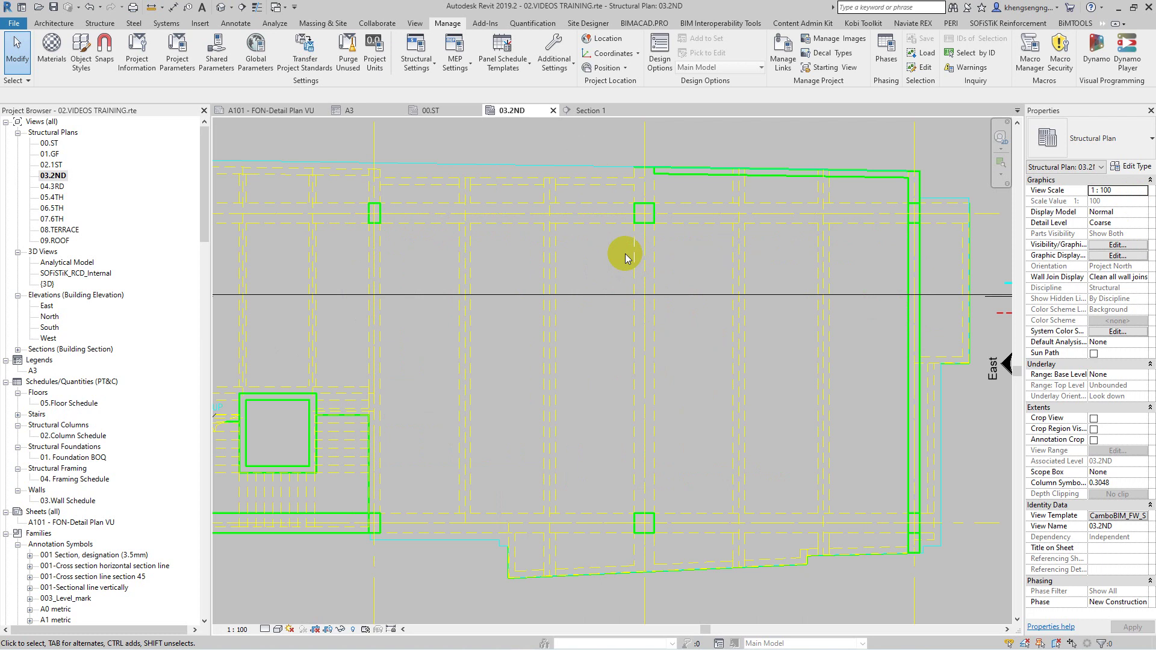
pyautogui.scroll(2, 508, 270)
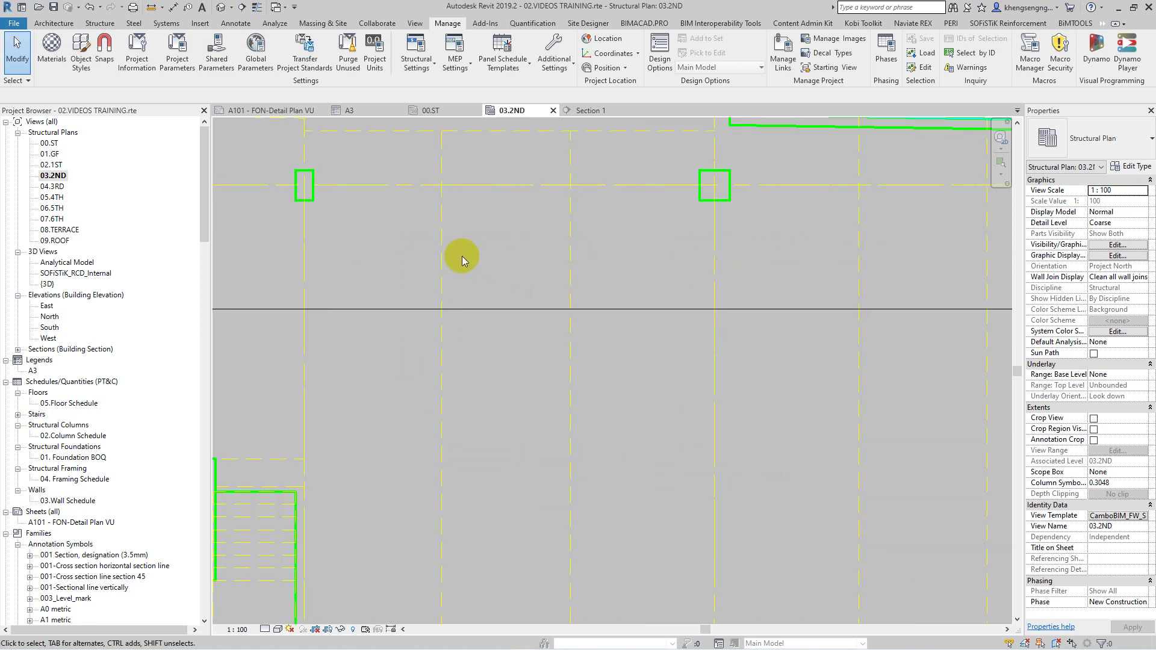
pyautogui.click(428, 265)
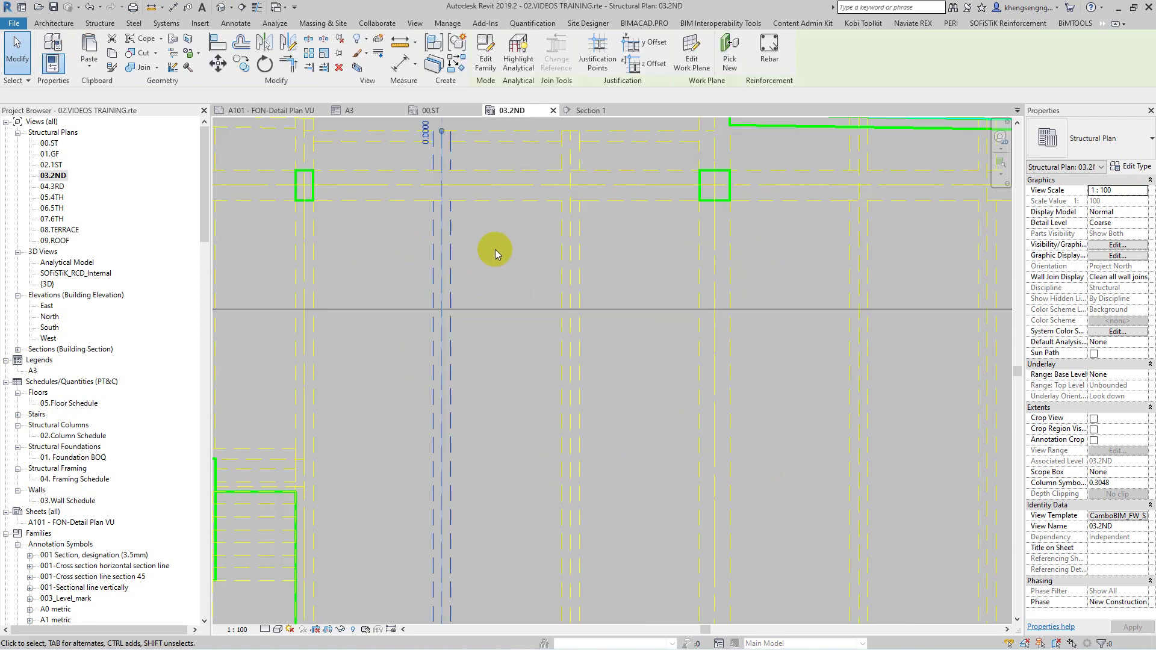
pyautogui.click(493, 250)
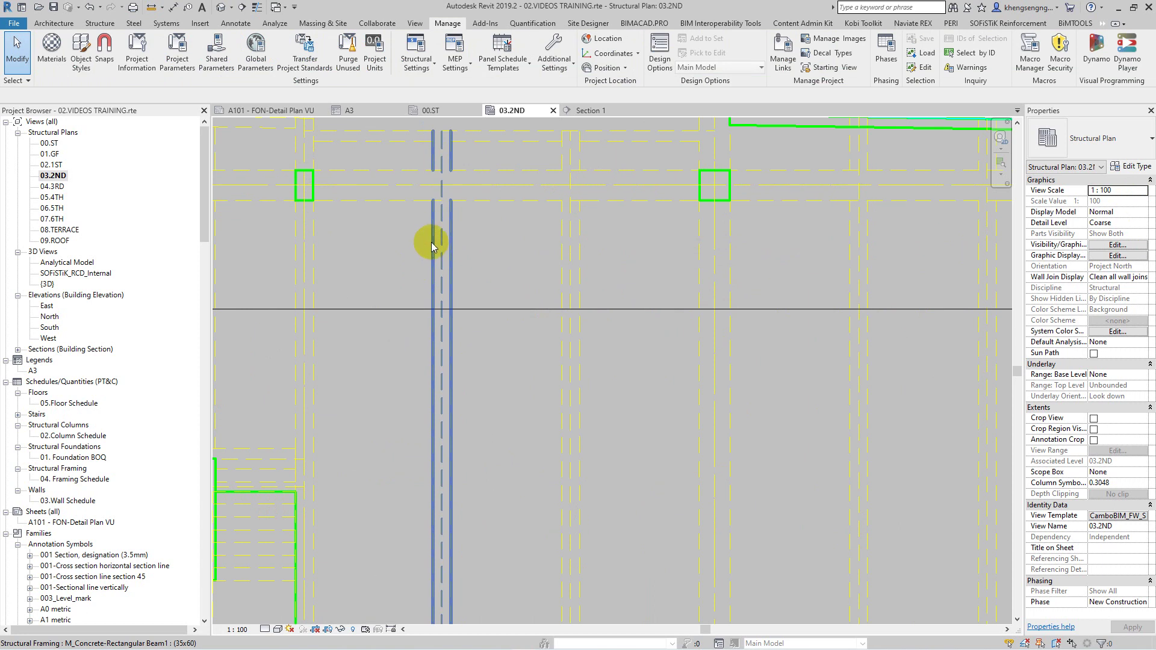
pyautogui.scroll(1, 425, 256)
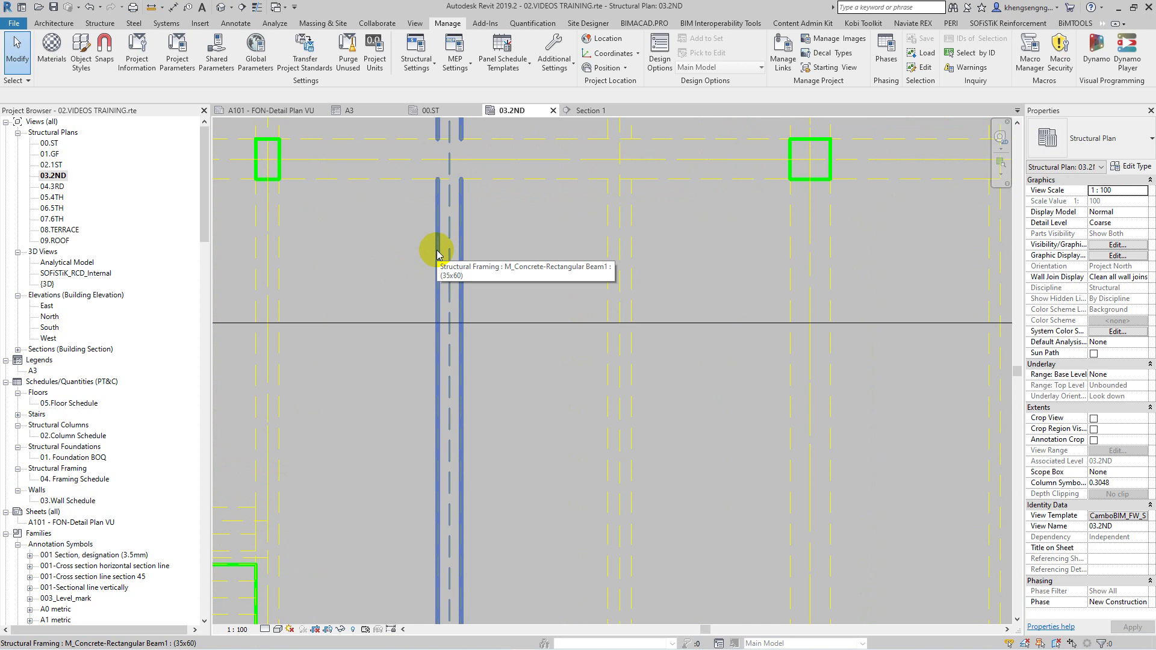
pyautogui.scroll(-1, 437, 253)
pyautogui.moveTo(606, 262); pyautogui.dragTo(576, 322, button='middle')
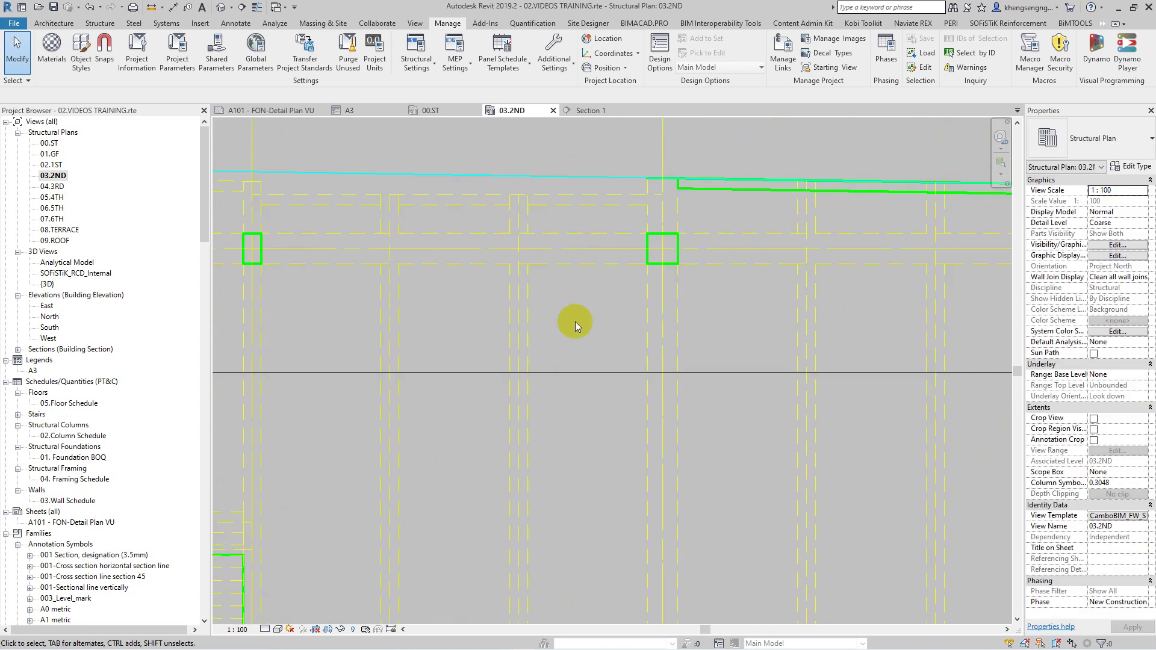
pyautogui.press('z')
pyautogui.press('f')
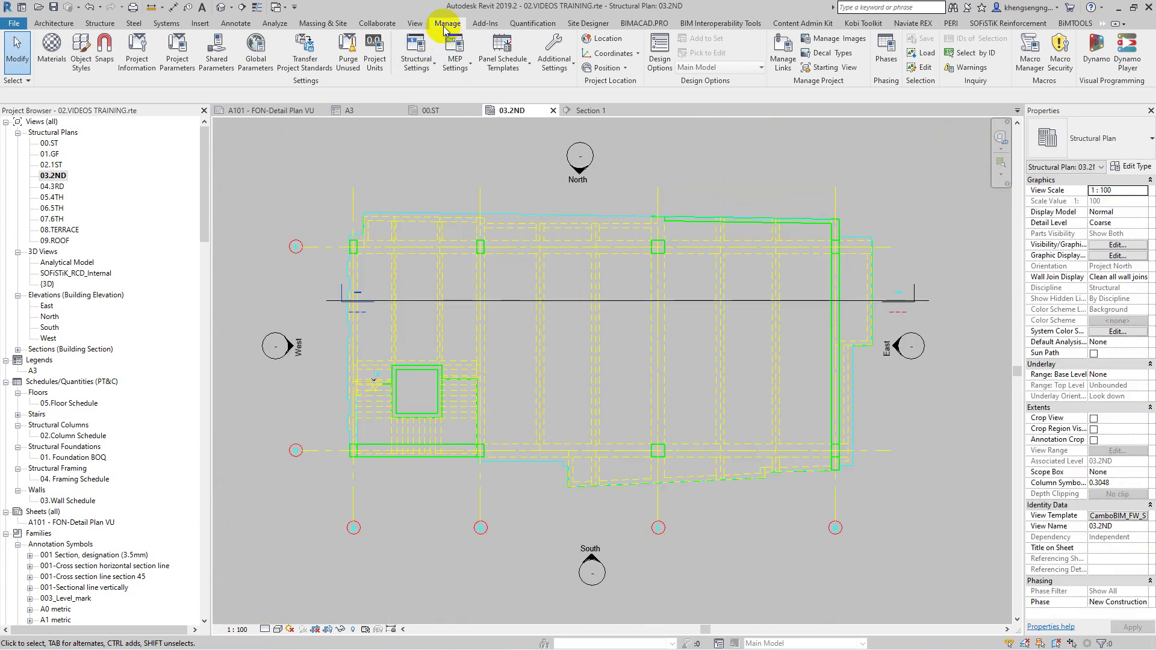
pyautogui.click(554, 66)
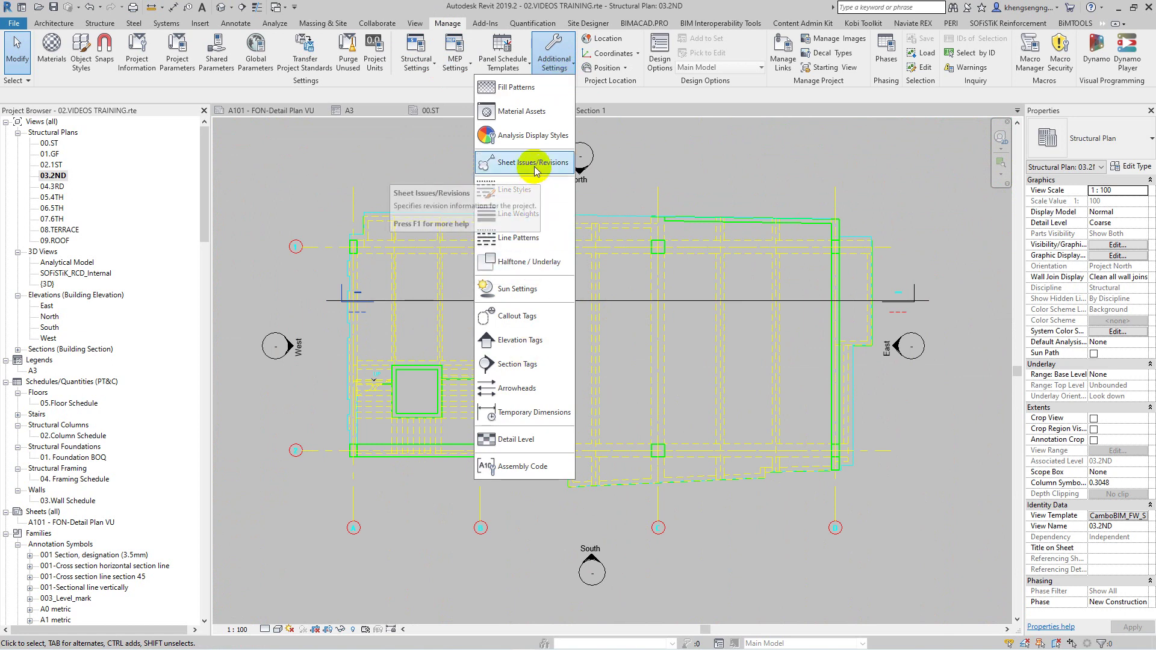
pyautogui.click(525, 245)
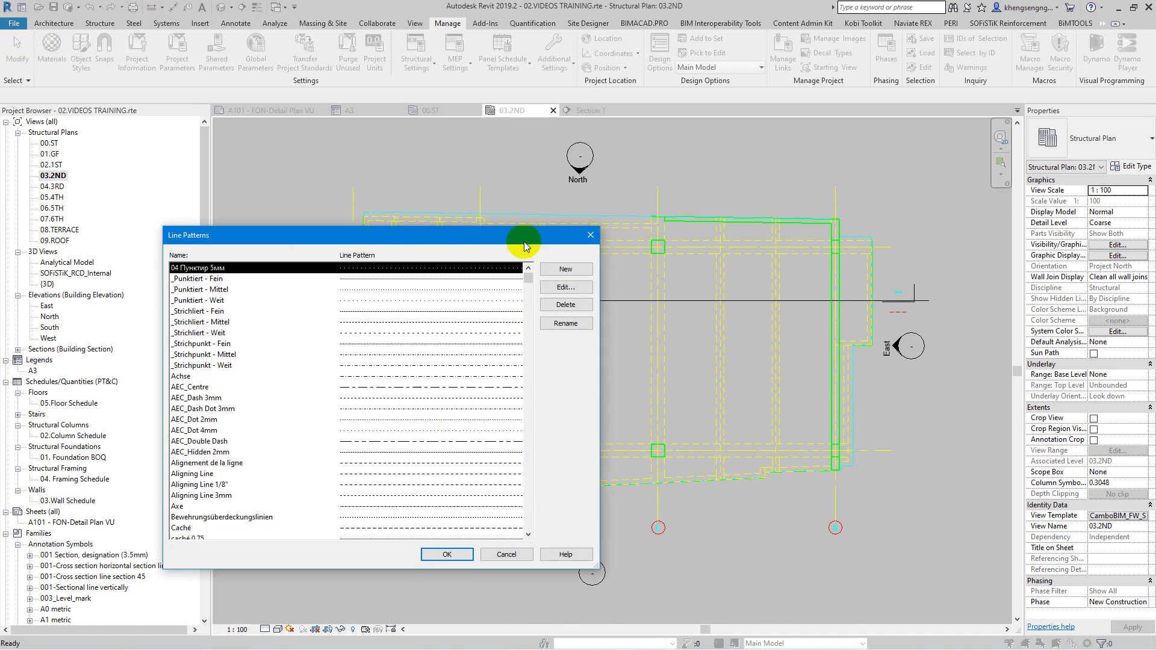
# - Browse the project's line patterns and select the Caché pattern
pyautogui.moveTo(512, 238); pyautogui.dragTo(639, 143)
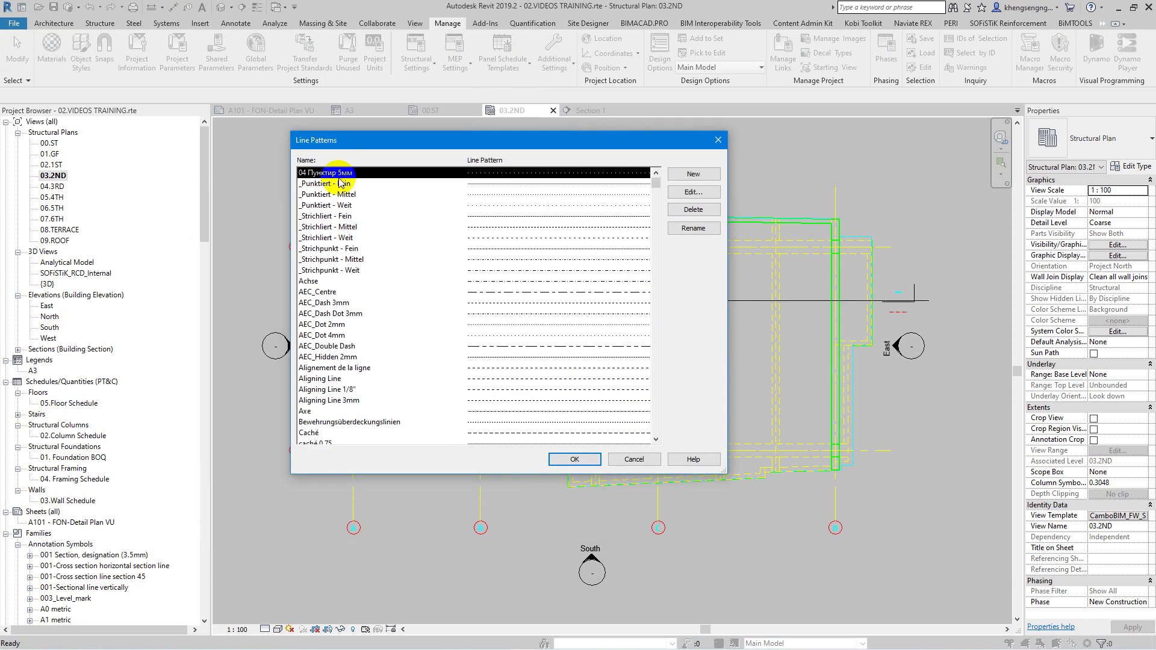
pyautogui.click(336, 184)
pyautogui.click(334, 217)
pyautogui.scroll(-1, 337, 295)
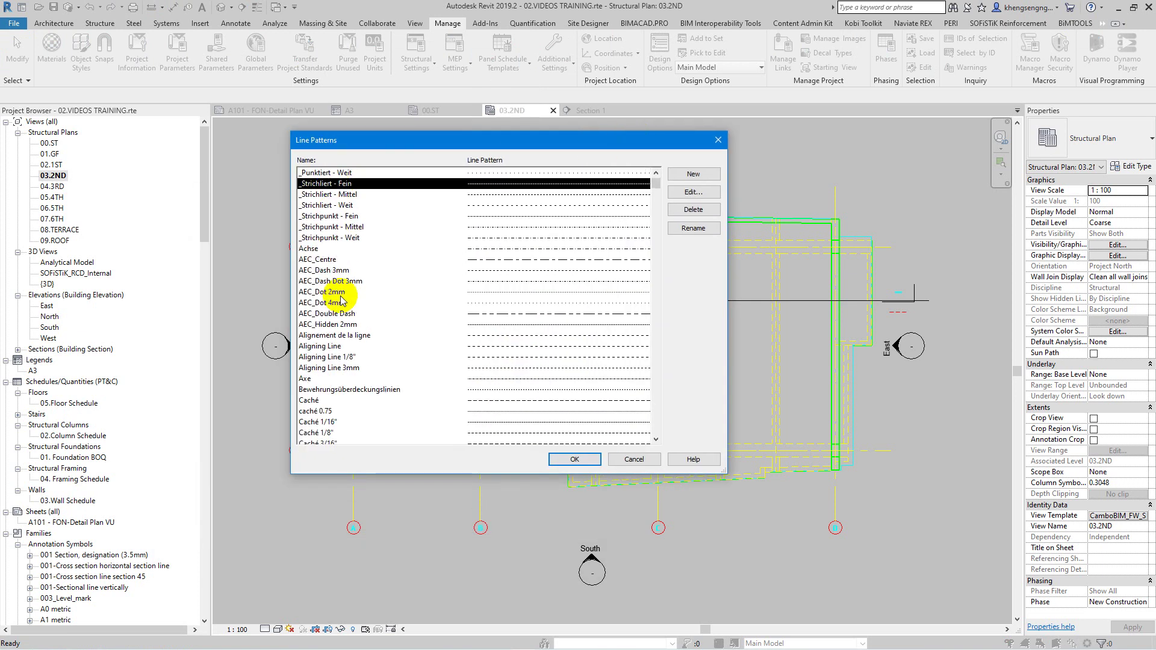
pyautogui.scroll(1, 340, 297)
pyautogui.scroll(-3, 341, 301)
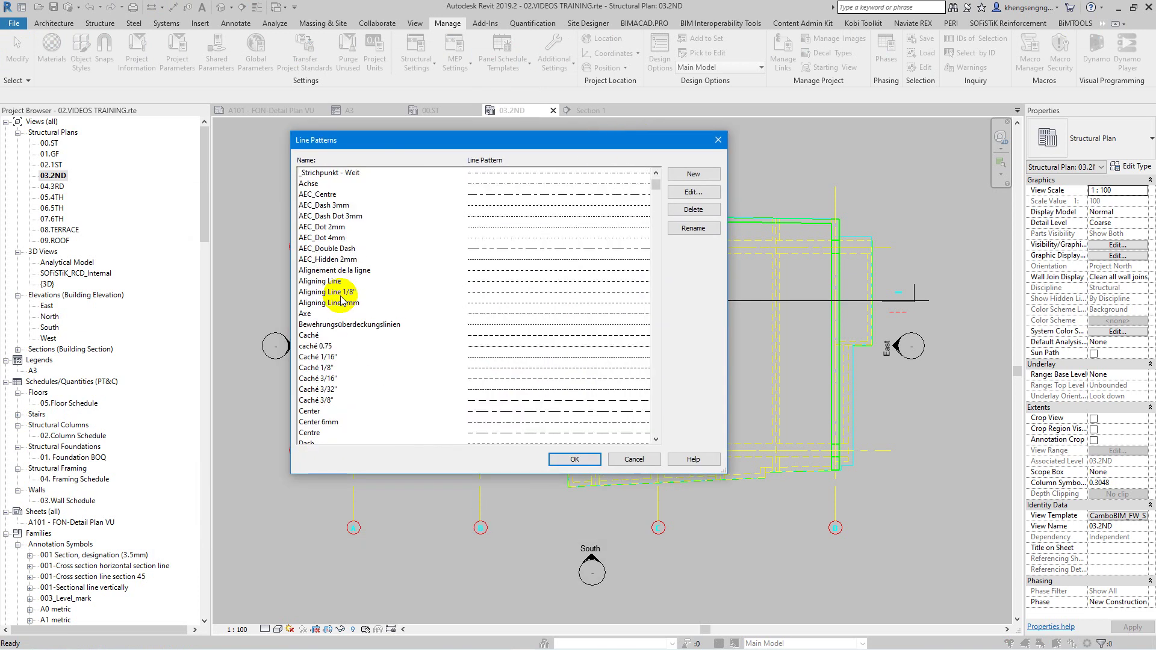
pyautogui.click(316, 336)
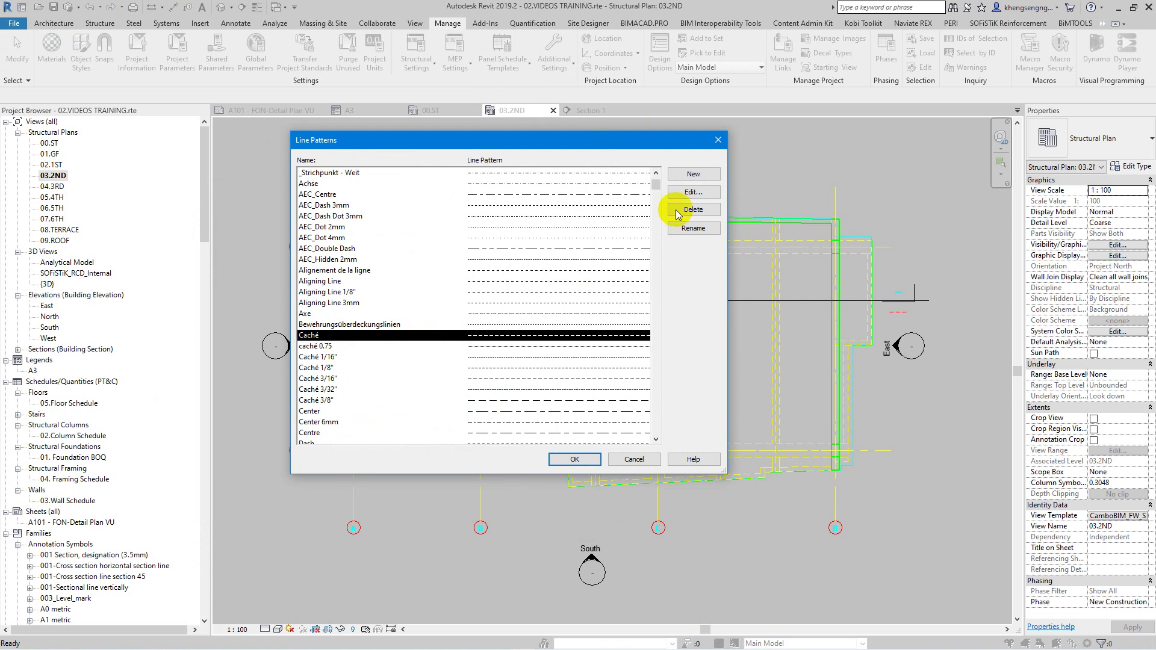
# - Review the Caché pattern's dash and space values, then start a blank new pattern
pyautogui.click(696, 192)
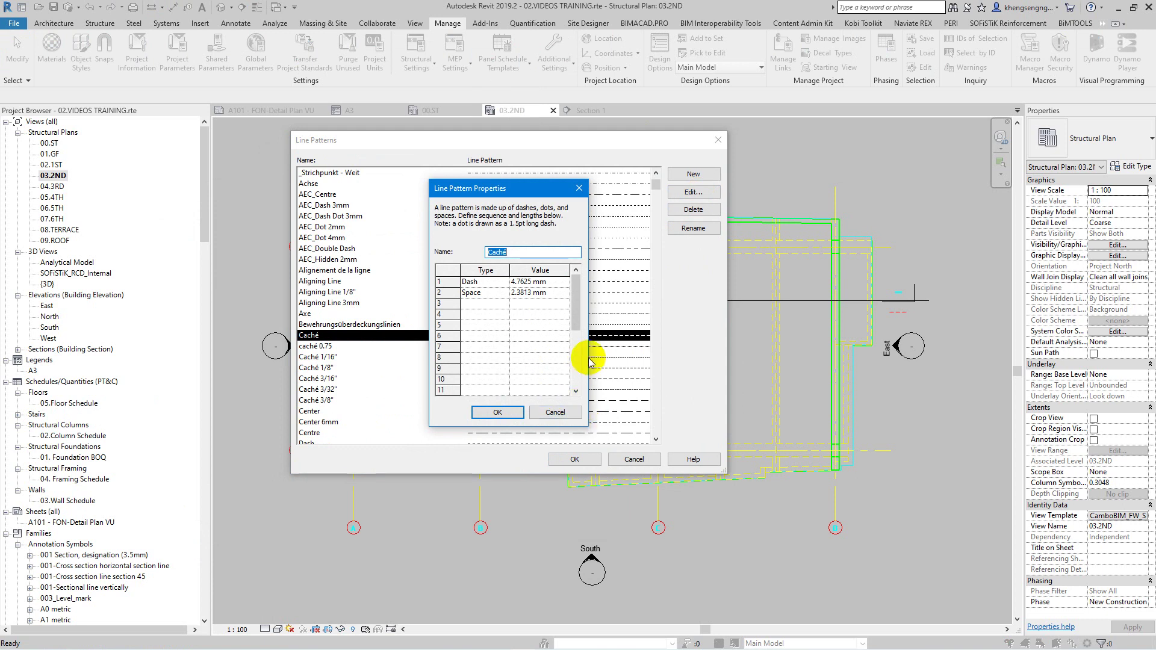
pyautogui.click(577, 190)
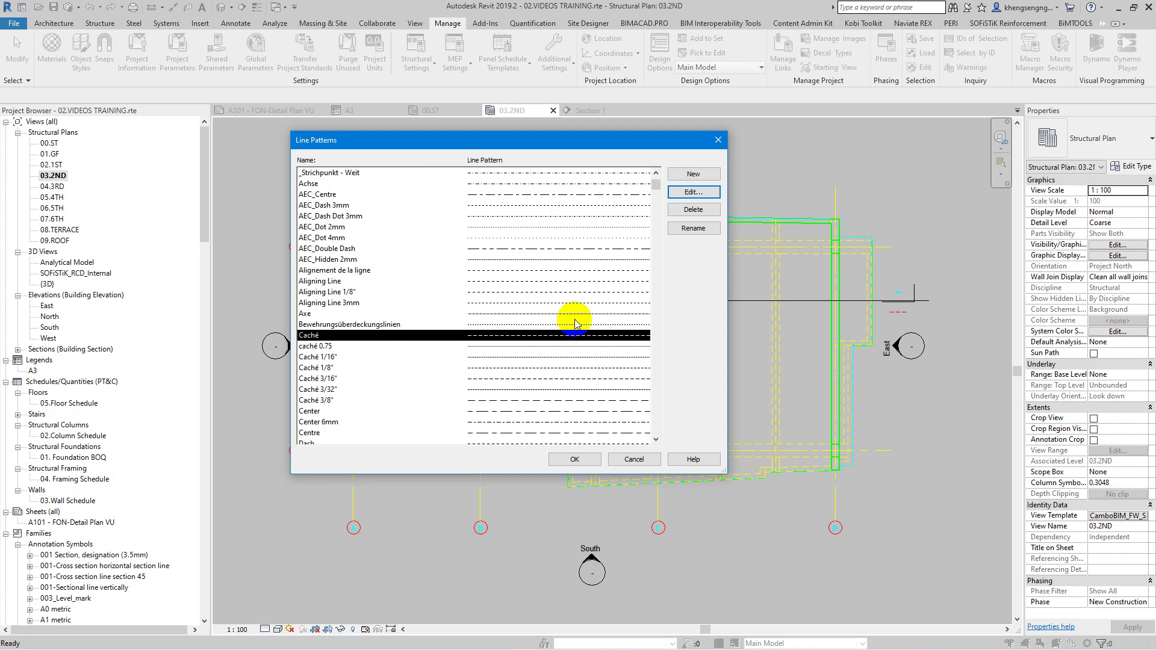
pyautogui.click(692, 192)
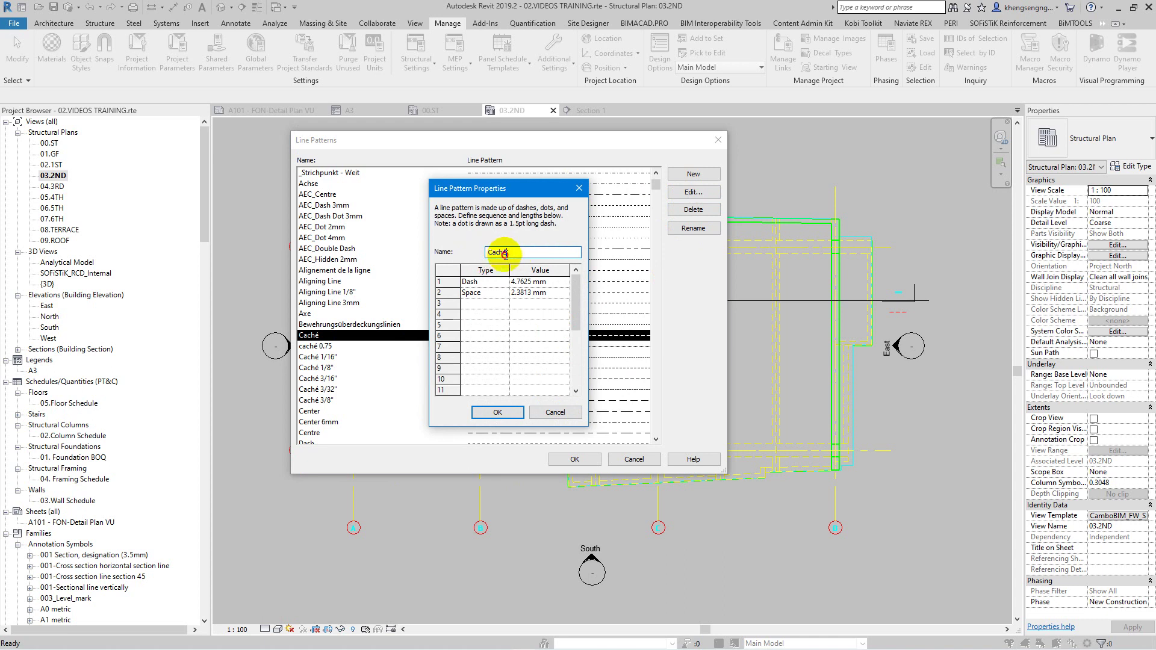
pyautogui.click(312, 336)
pyautogui.press('Escape')
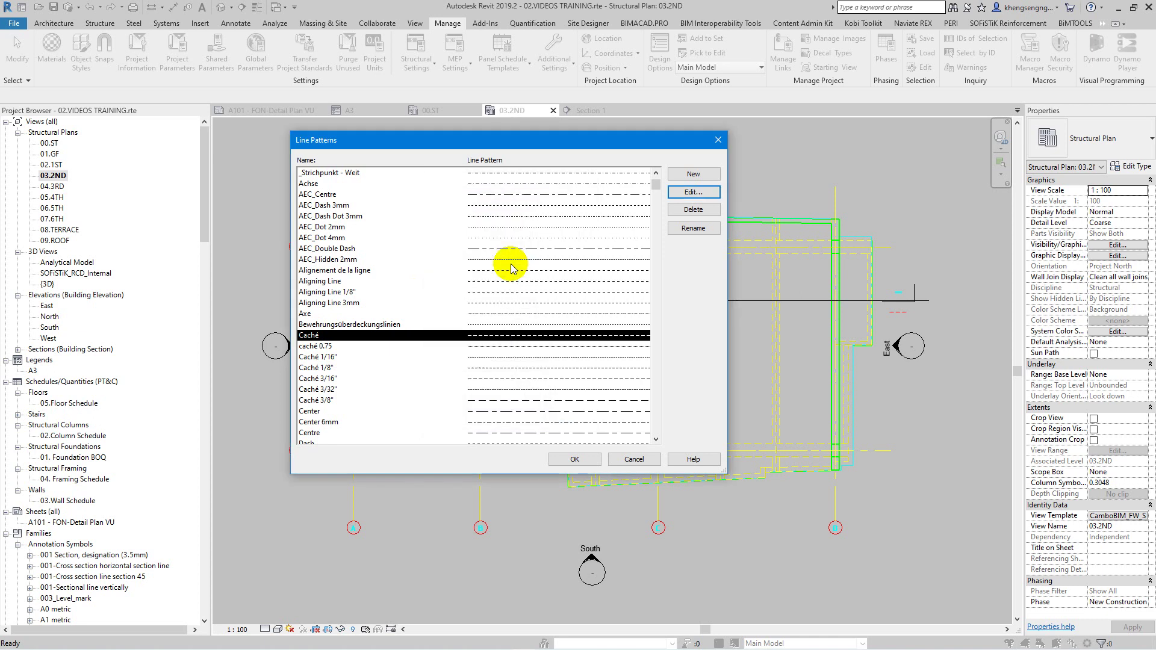
pyautogui.click(693, 174)
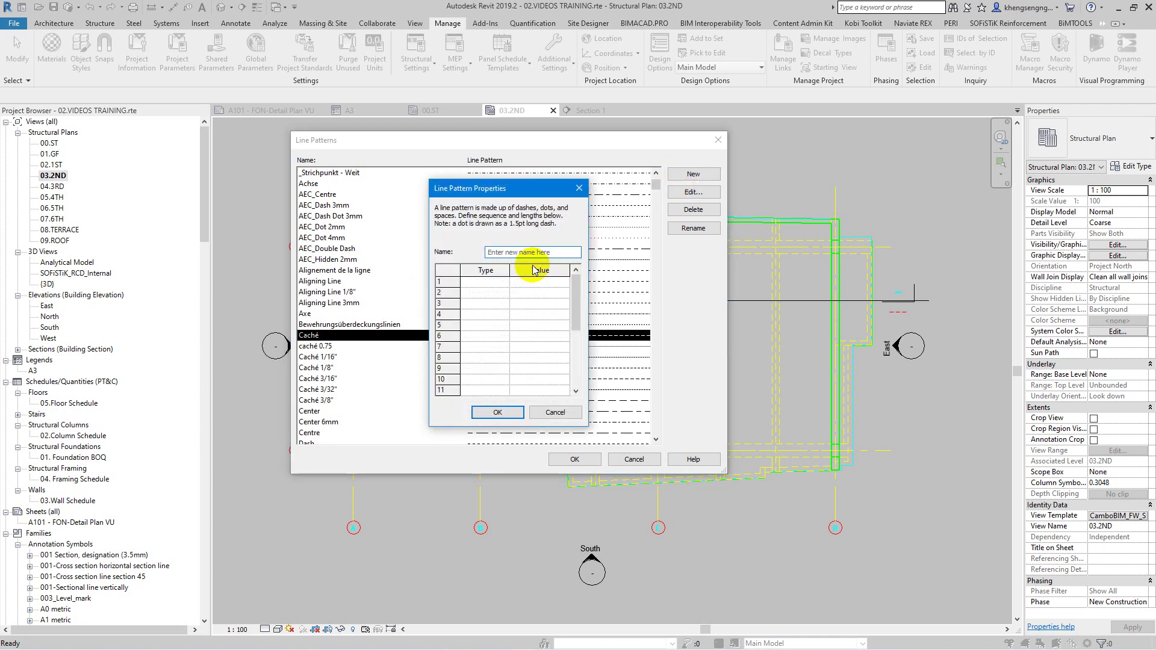
# - Discard the blank pattern and re-examine the Caché pattern's Space length
pyautogui.press('Escape')
pyautogui.click(690, 193)
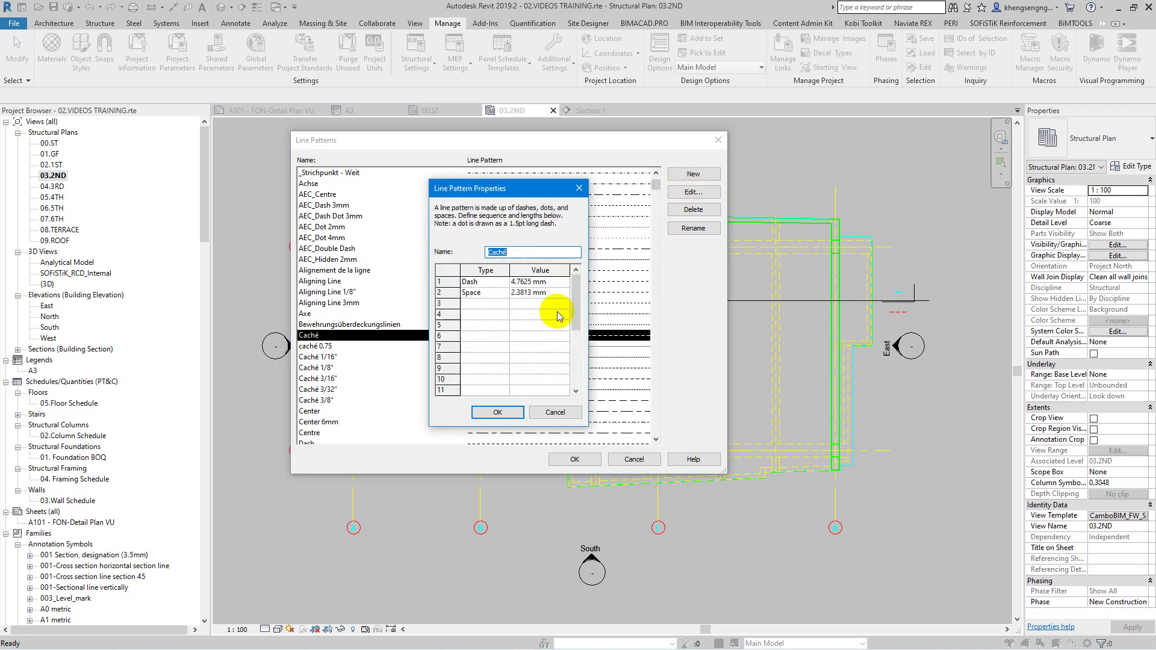
pyautogui.click(520, 294)
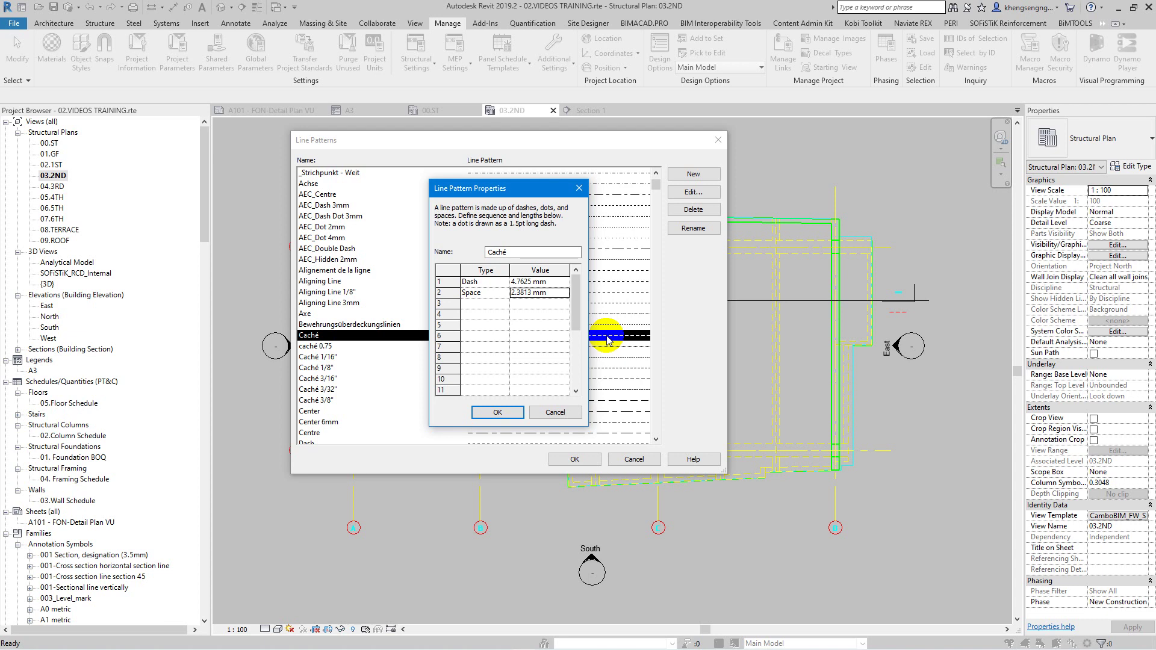
pyautogui.press('Escape')
# - Start the new CamboBIM-Hidden Line pattern with a Dash as its first row
pyautogui.click(693, 174)
pyautogui.write('CamboBIM-Hidden Line')
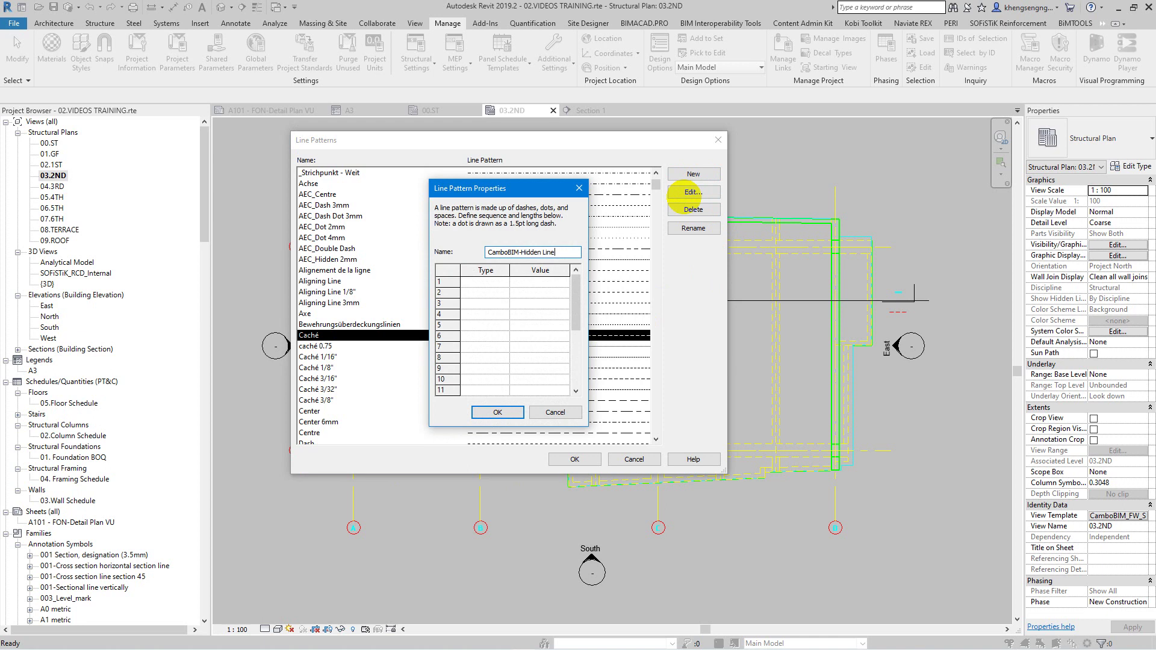
pyautogui.click(499, 282)
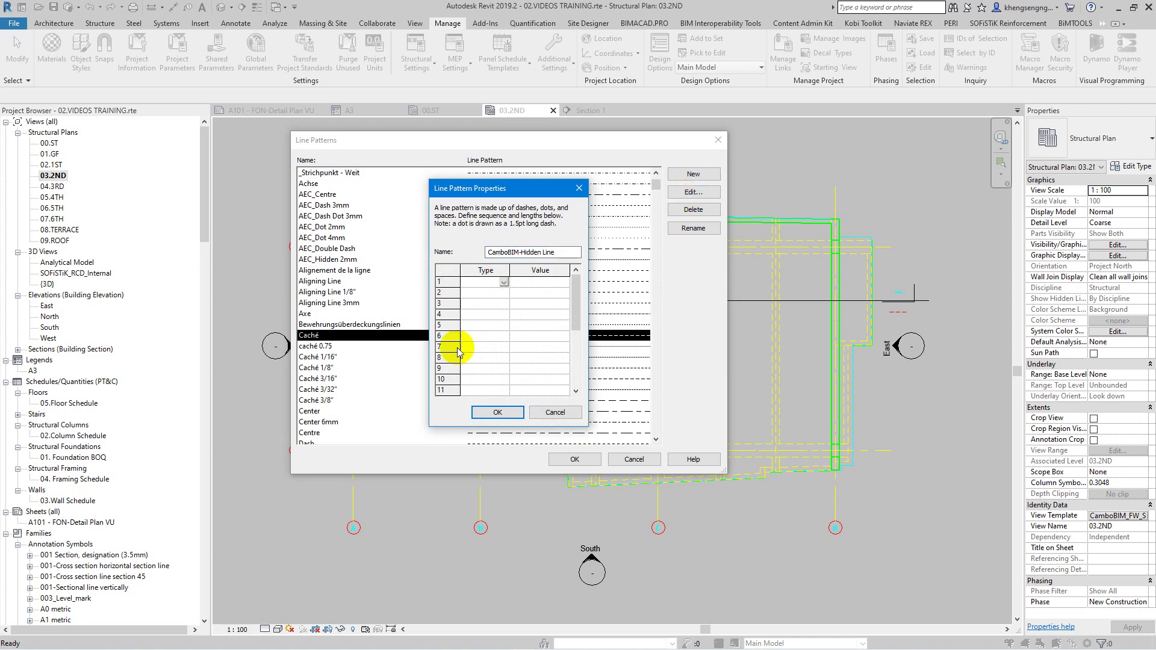
pyautogui.scroll(-2, 461, 367)
pyautogui.scroll(-2, 465, 383)
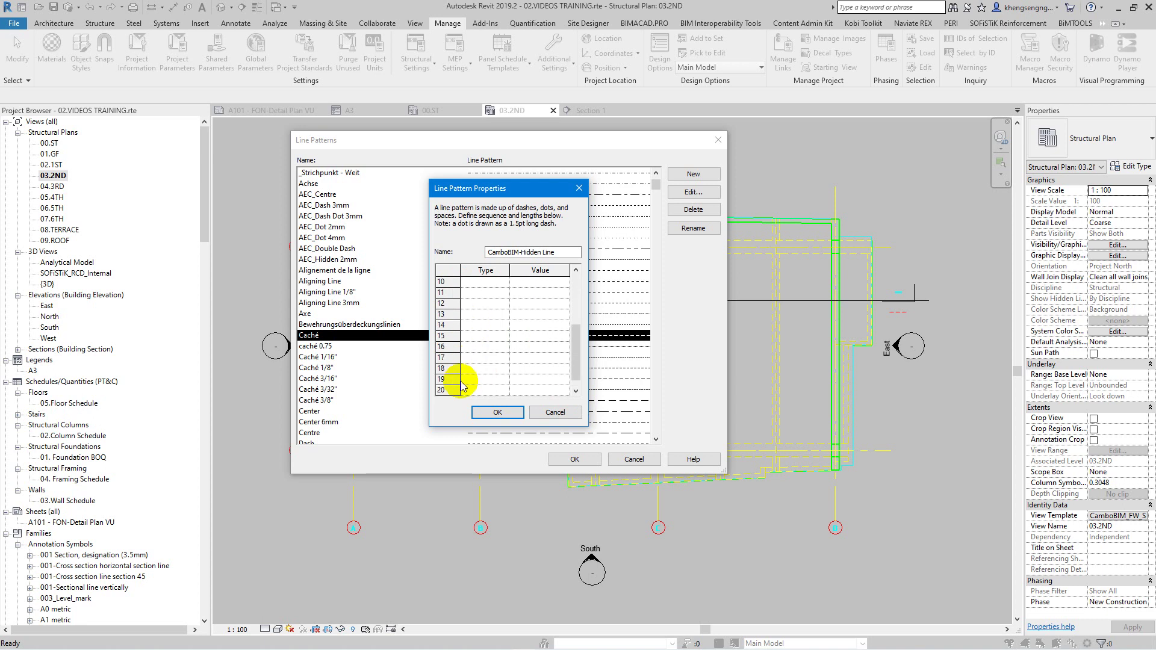
pyautogui.scroll(3, 485, 349)
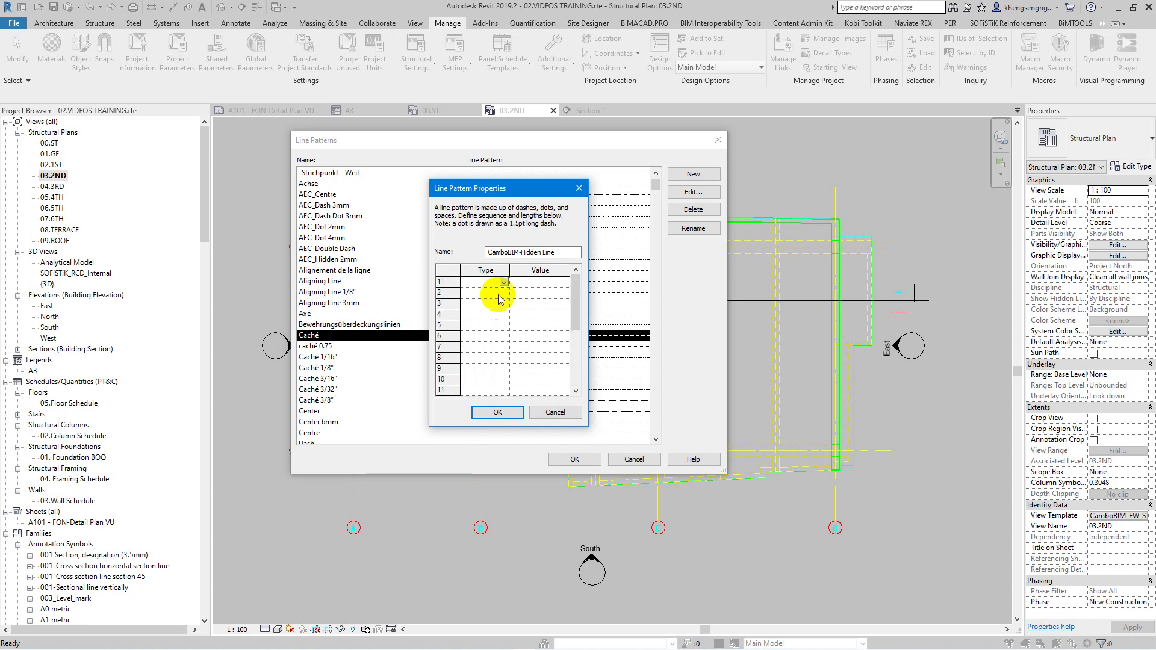
pyautogui.click(504, 283)
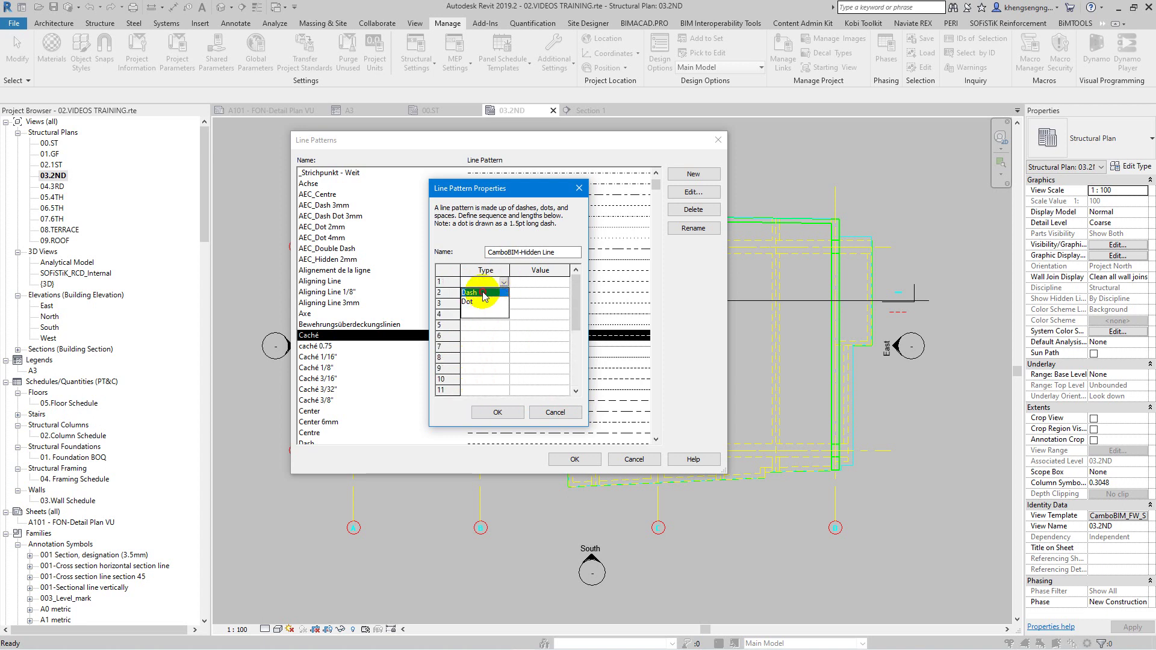
pyautogui.click(484, 293)
# - Give the dash a 4 mm length, add a Space row, and save the pattern
pyautogui.click(525, 281)
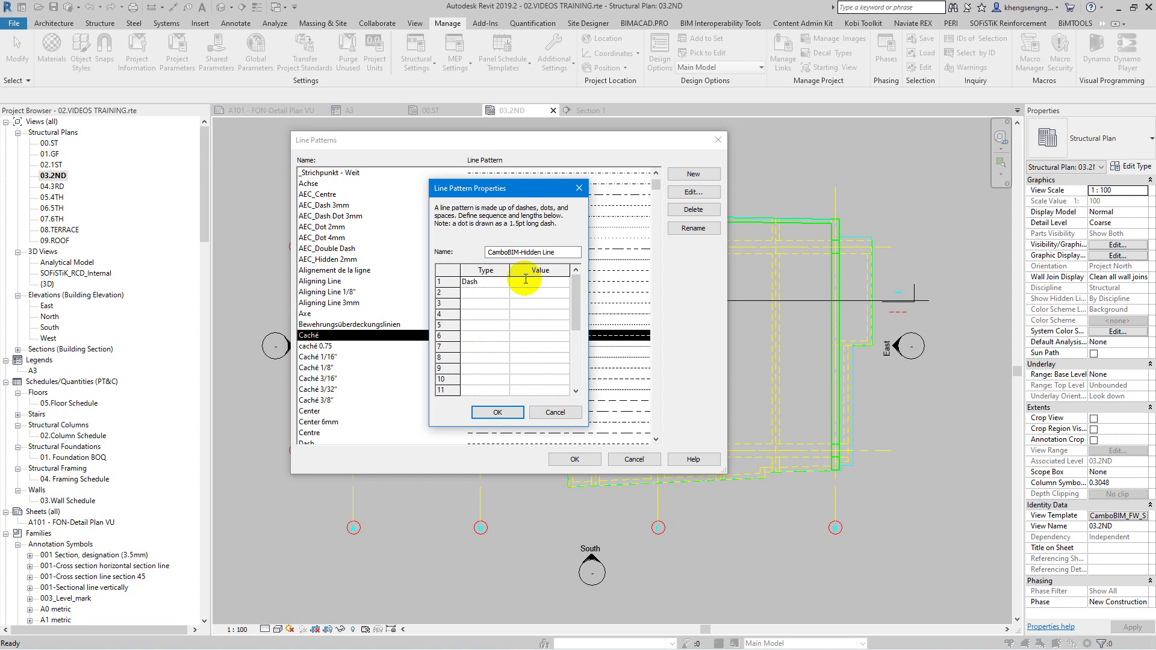
pyautogui.write('4')
pyautogui.click(489, 293)
pyautogui.click(504, 293)
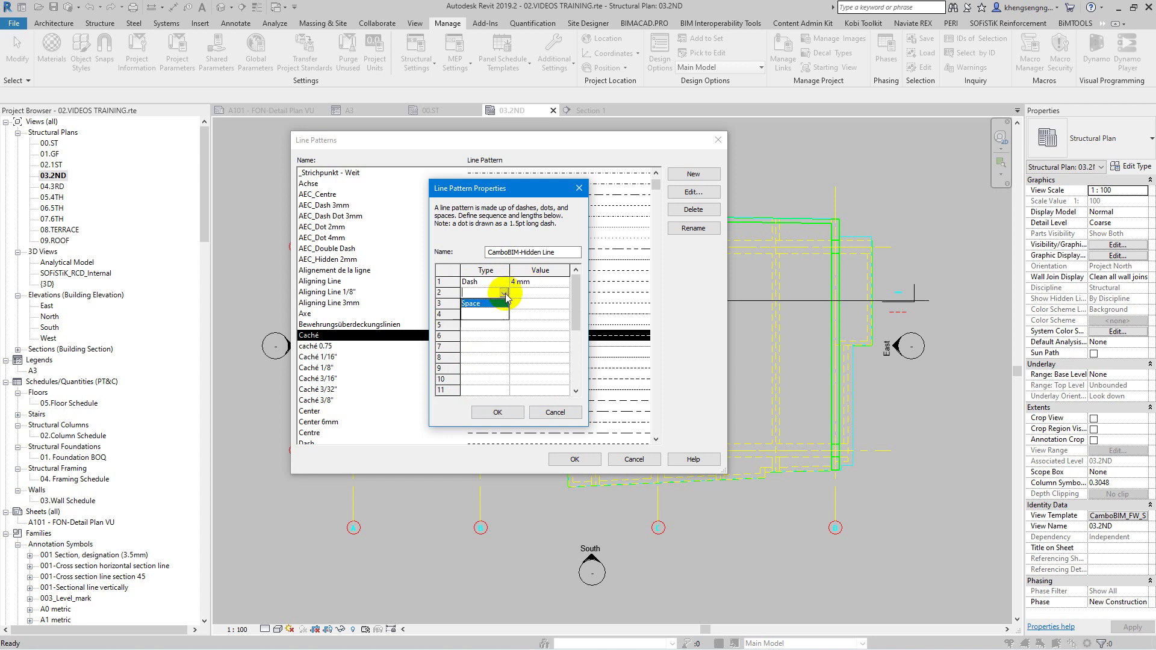
pyautogui.click(474, 309)
pyautogui.click(525, 293)
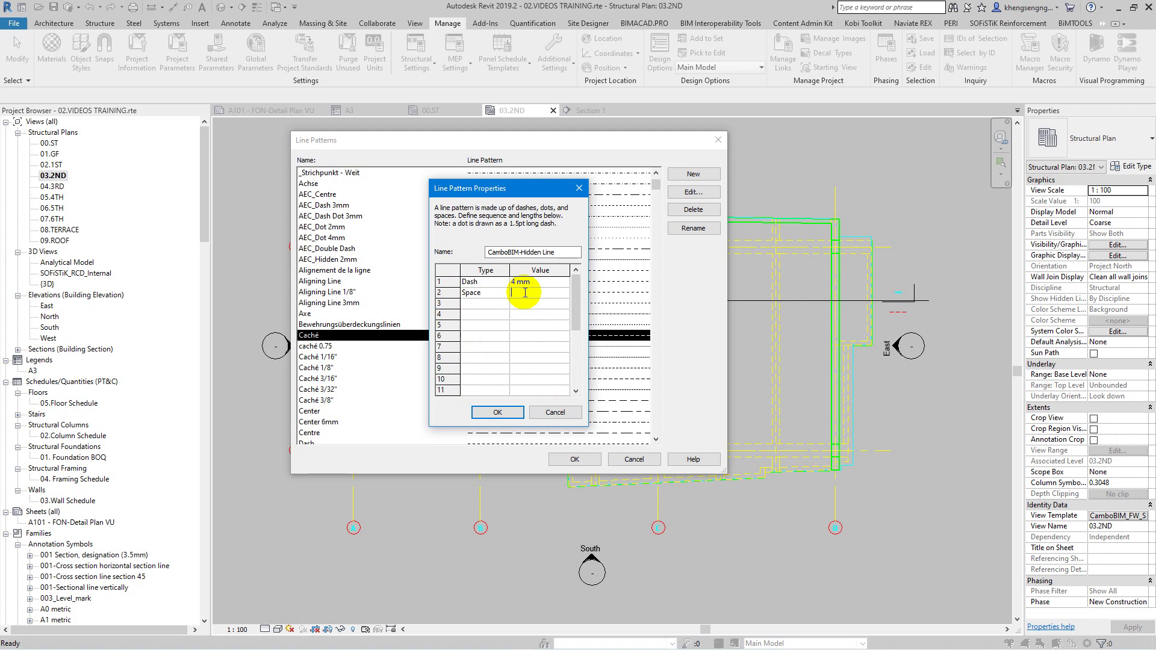
pyautogui.write('2')
pyautogui.click(497, 412)
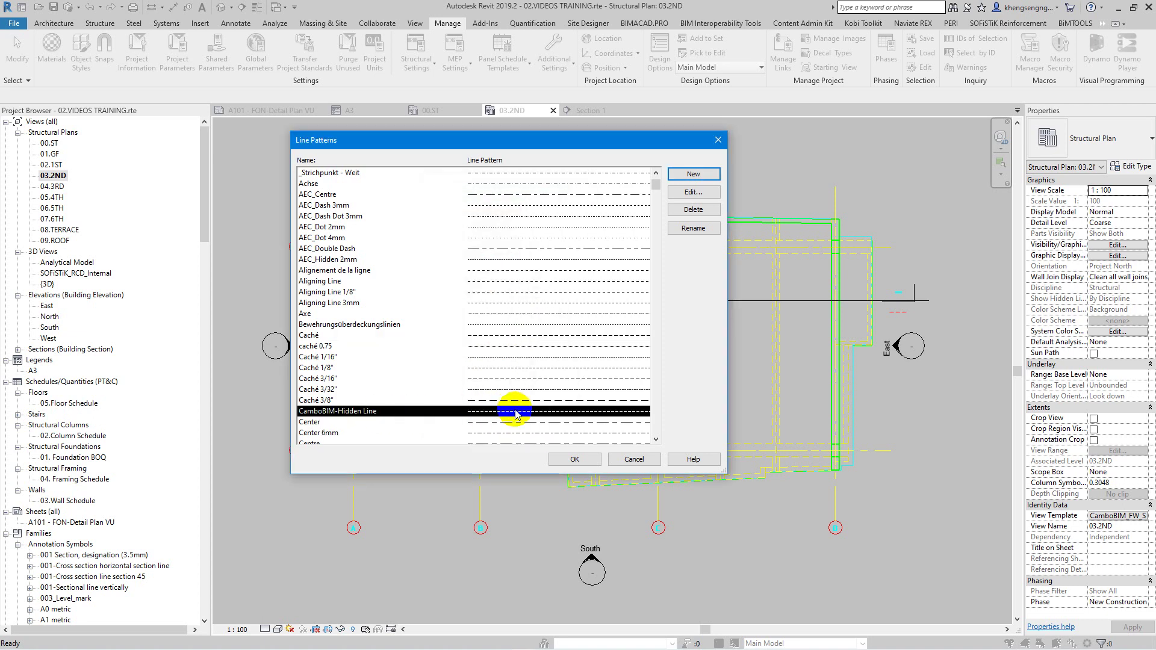
# - Keep the new pattern, then check the Detail Line style list and cancel the command
pyautogui.click(554, 458)
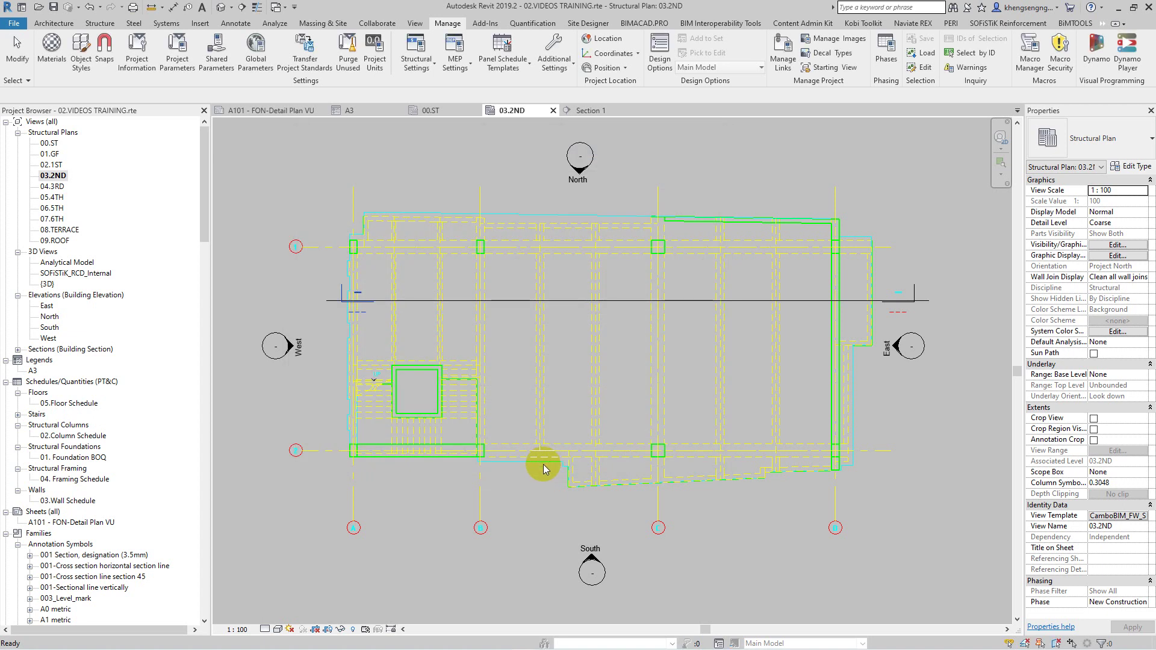
pyautogui.moveTo(554, 458)
pyautogui.mouseDown(button='middle')
pyautogui.moveTo(419, 507)
pyautogui.moveTo(438, 486)
pyautogui.mouseUp(button='middle')
pyautogui.scroll(2, 421, 529)
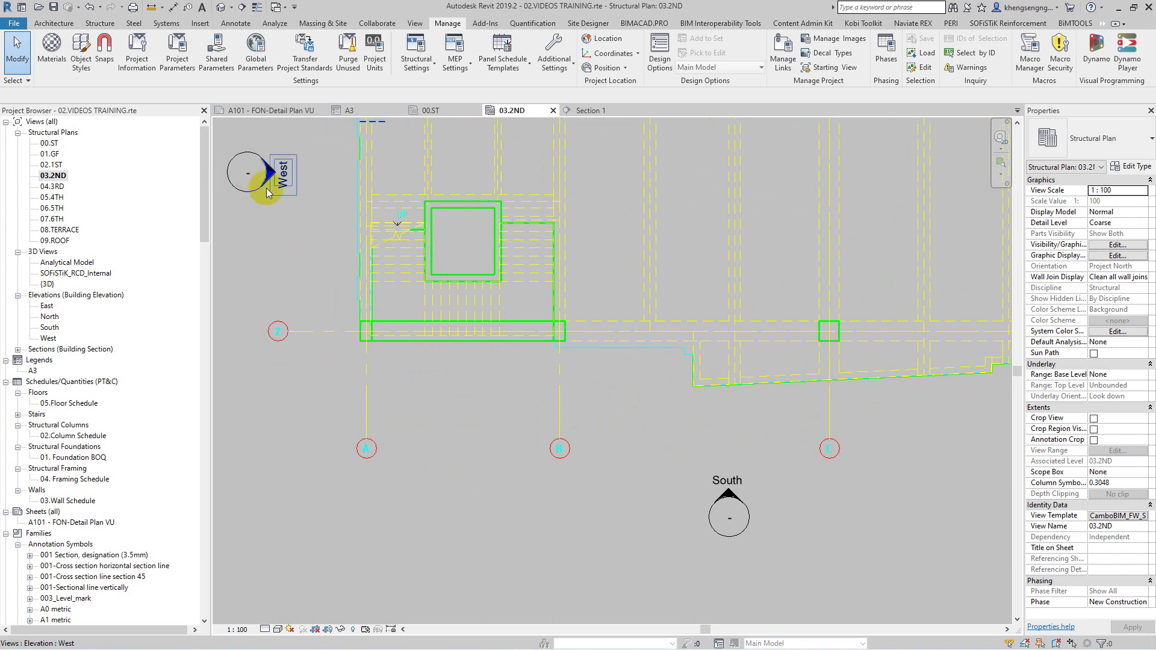
pyautogui.click(235, 23)
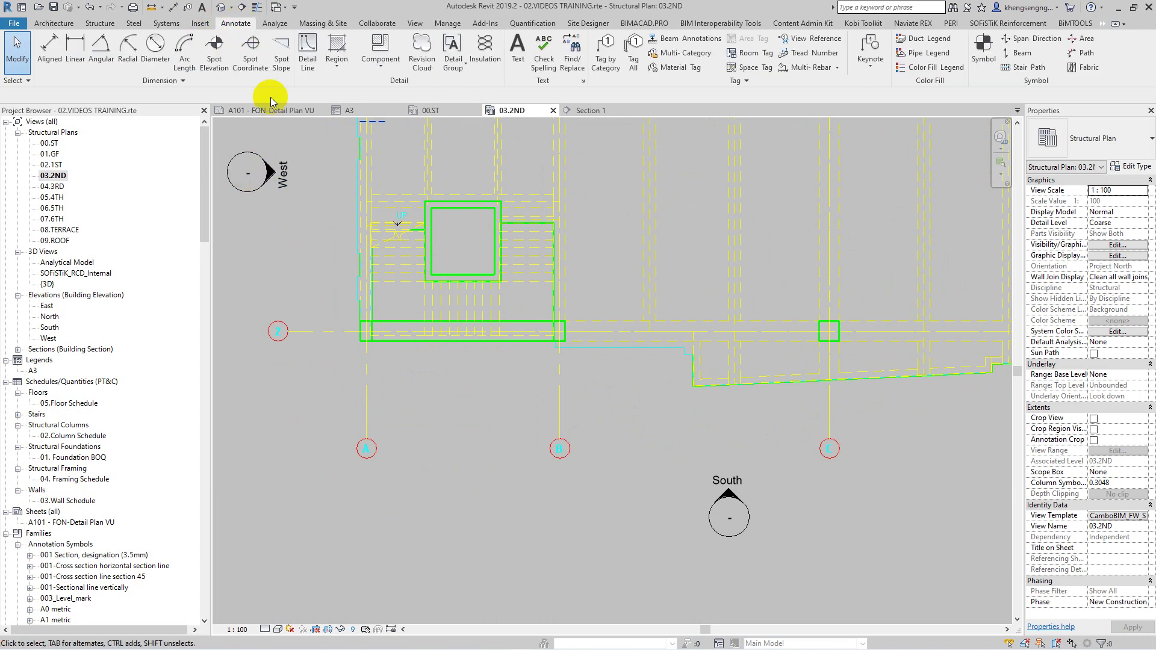
pyautogui.click(302, 63)
pyautogui.moveTo(433, 335); pyautogui.dragTo(434, 292, button='middle')
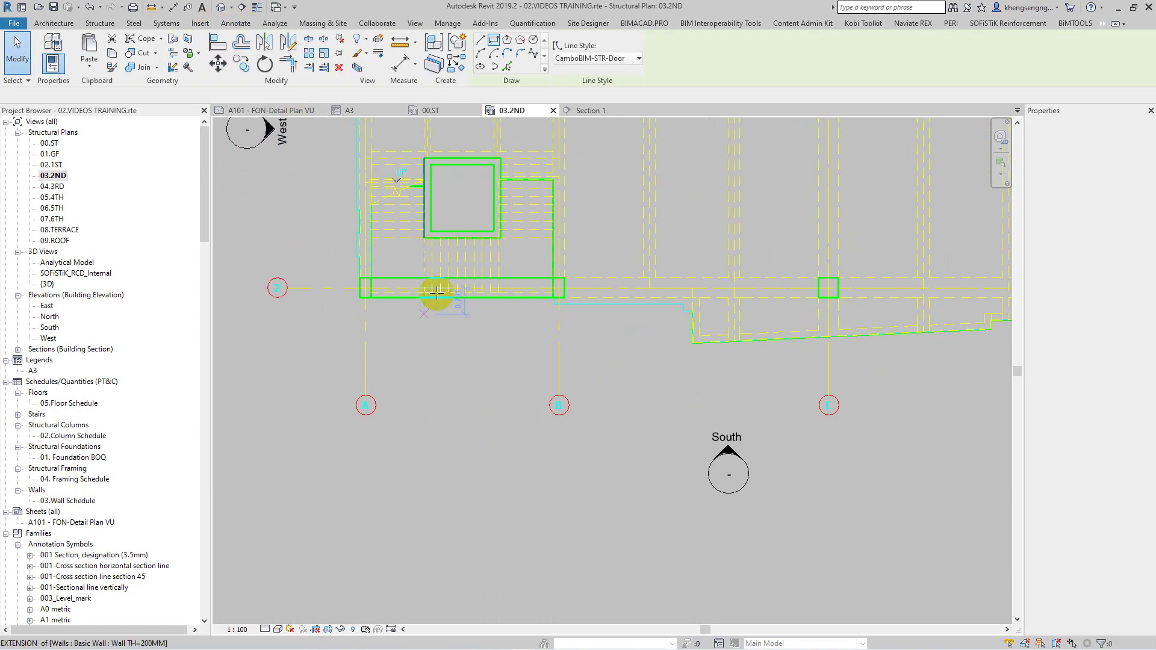
pyautogui.click(596, 59)
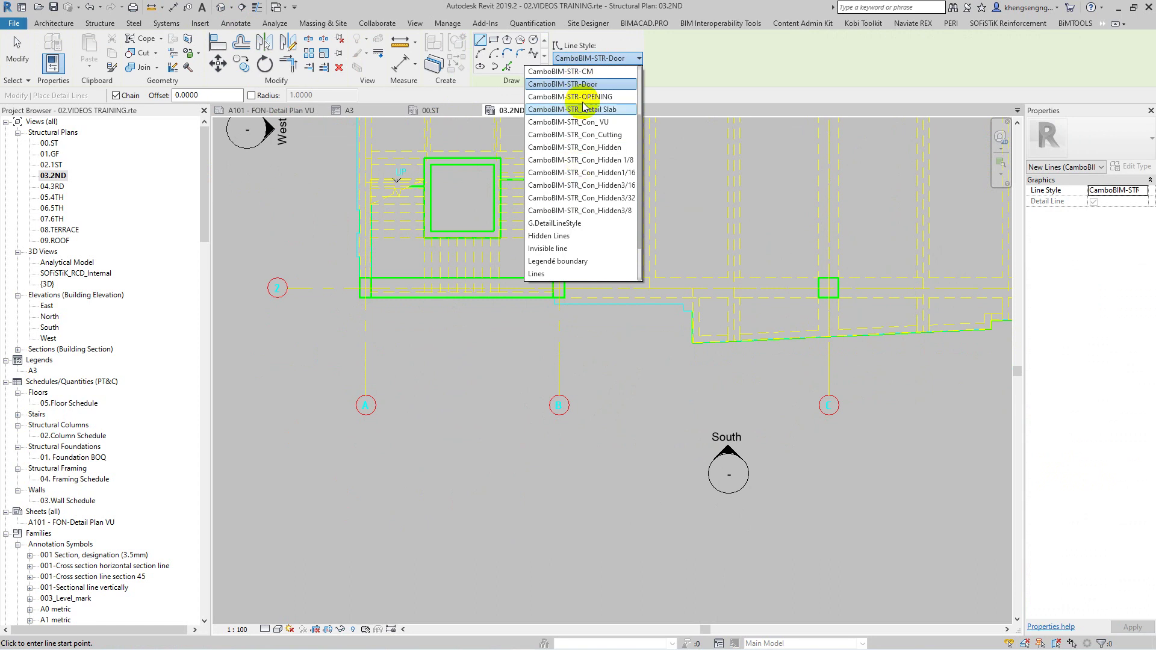
pyautogui.click(578, 173)
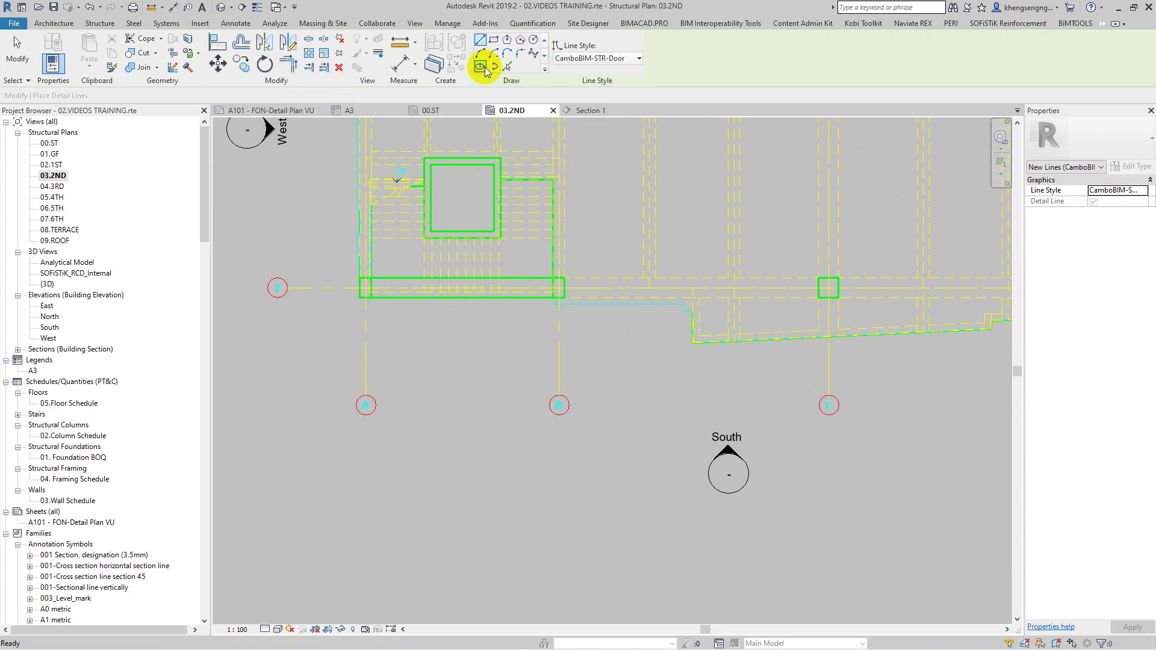
pyautogui.press('Escape')
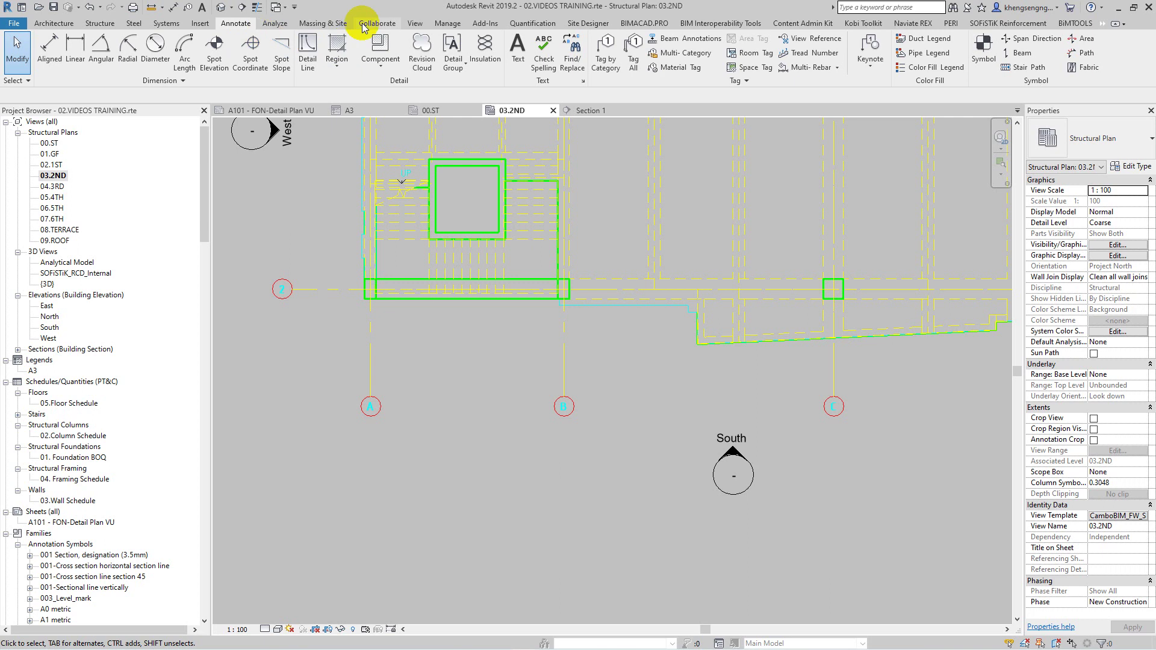
# - Briefly view the Line Weights settings under Manage > Additional Settings
pyautogui.click(448, 22)
pyautogui.click(554, 60)
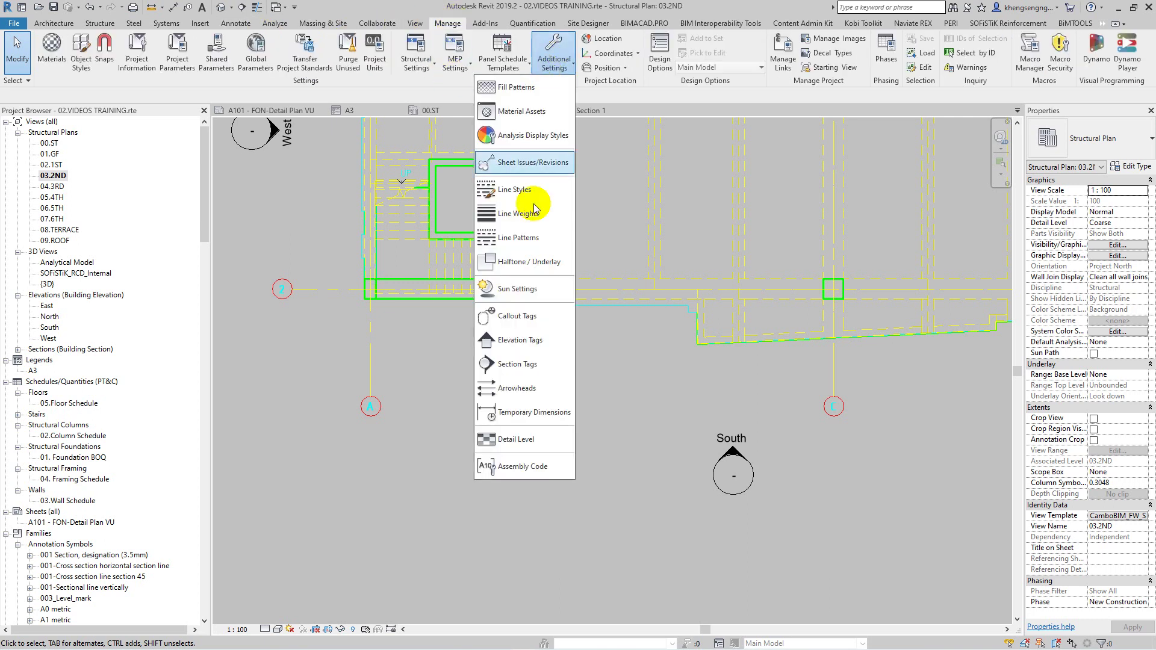
pyautogui.click(535, 214)
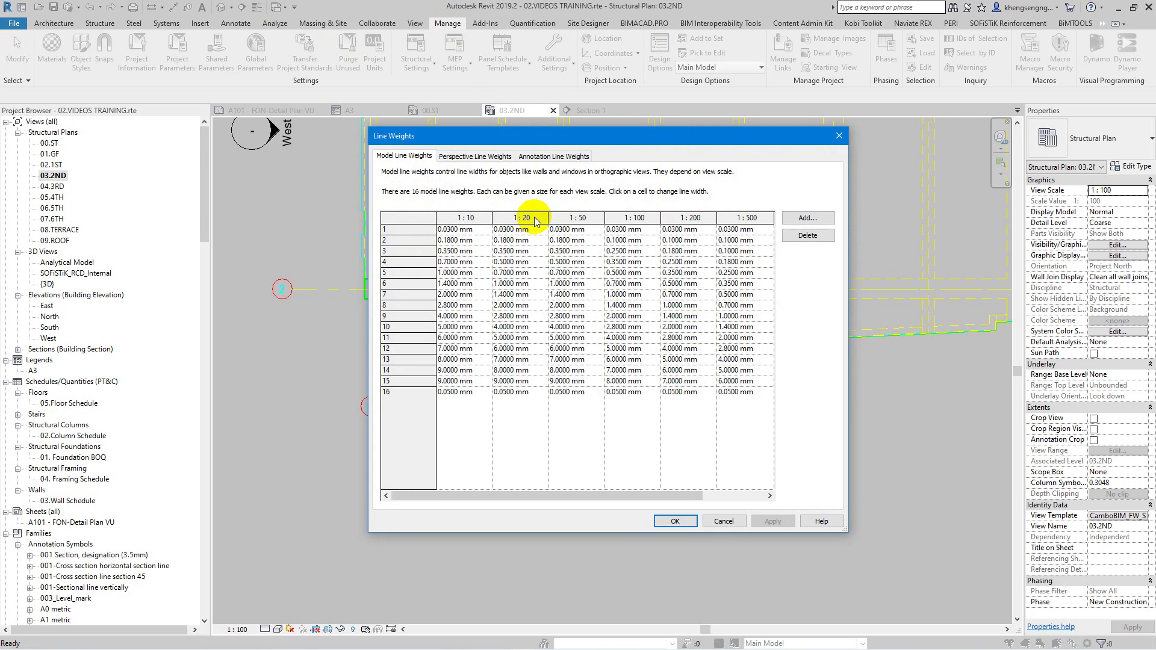
pyautogui.press('Escape')
pyautogui.click(542, 62)
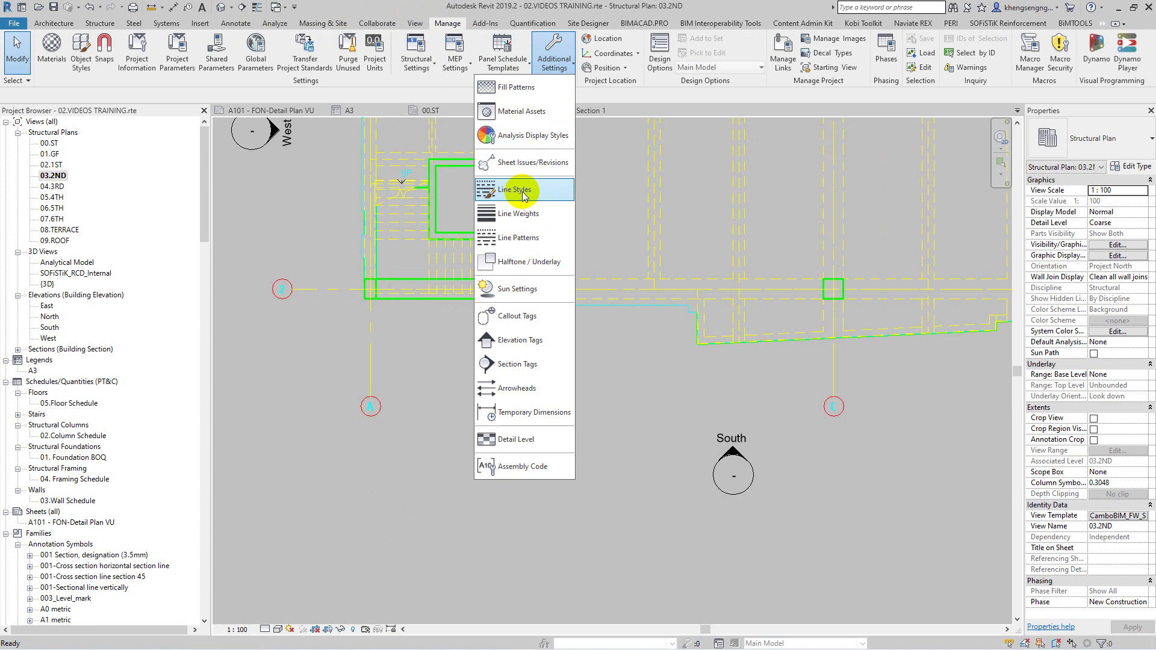
# - In Line Styles, set the CamboBIM-STR-Door pattern to CamboBIM-Hidden Line and apply
pyautogui.click(522, 192)
pyautogui.click(453, 224)
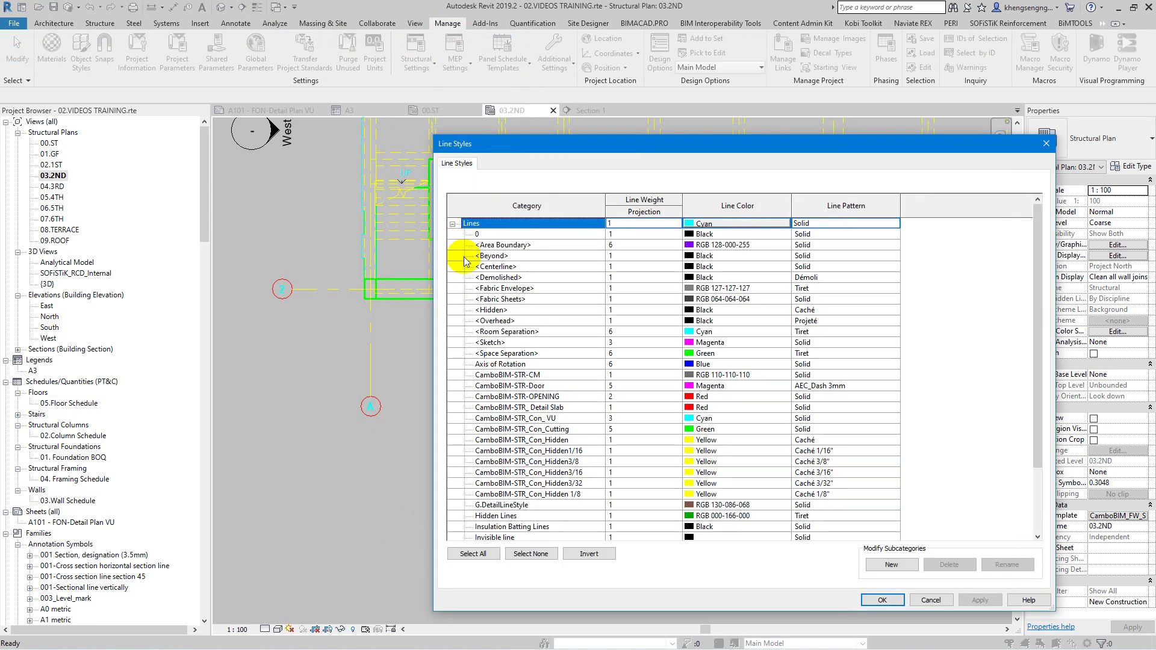
pyautogui.click(521, 388)
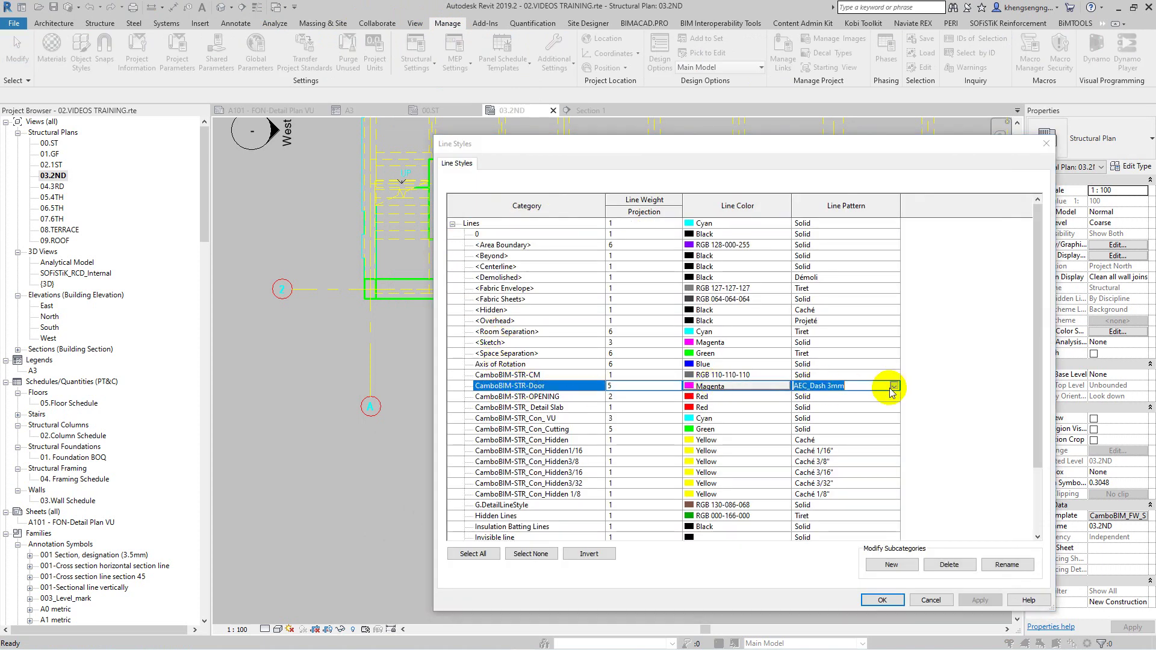
pyautogui.click(892, 387)
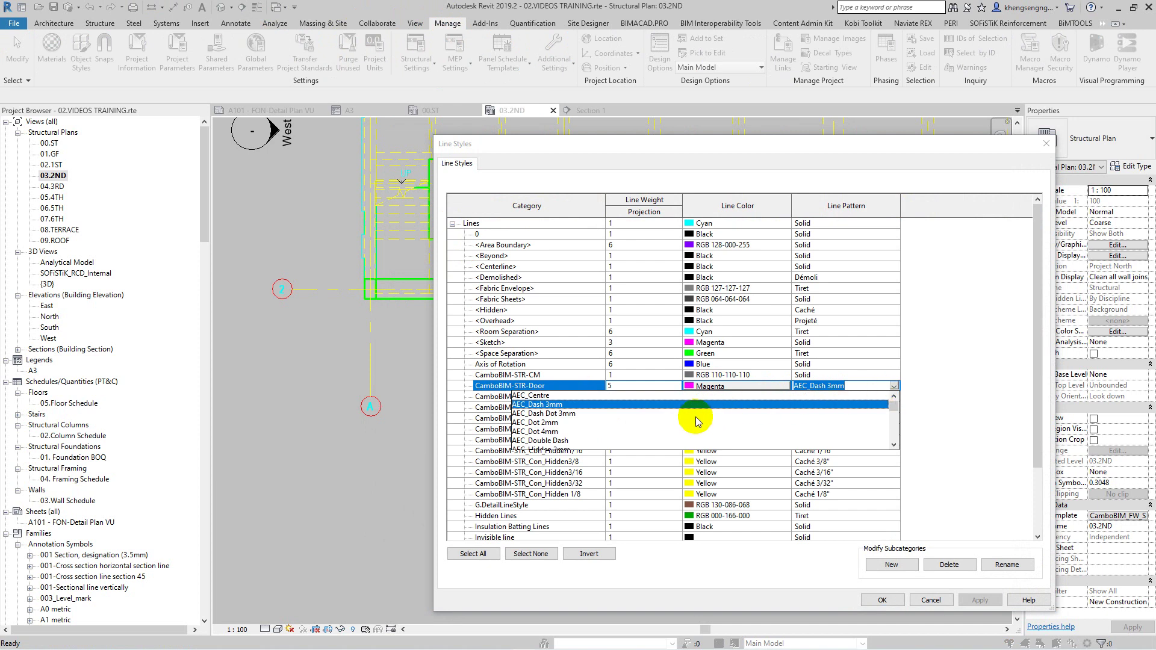
pyautogui.scroll(-3, 683, 421)
pyautogui.scroll(-2, 683, 422)
pyautogui.scroll(-2, 683, 424)
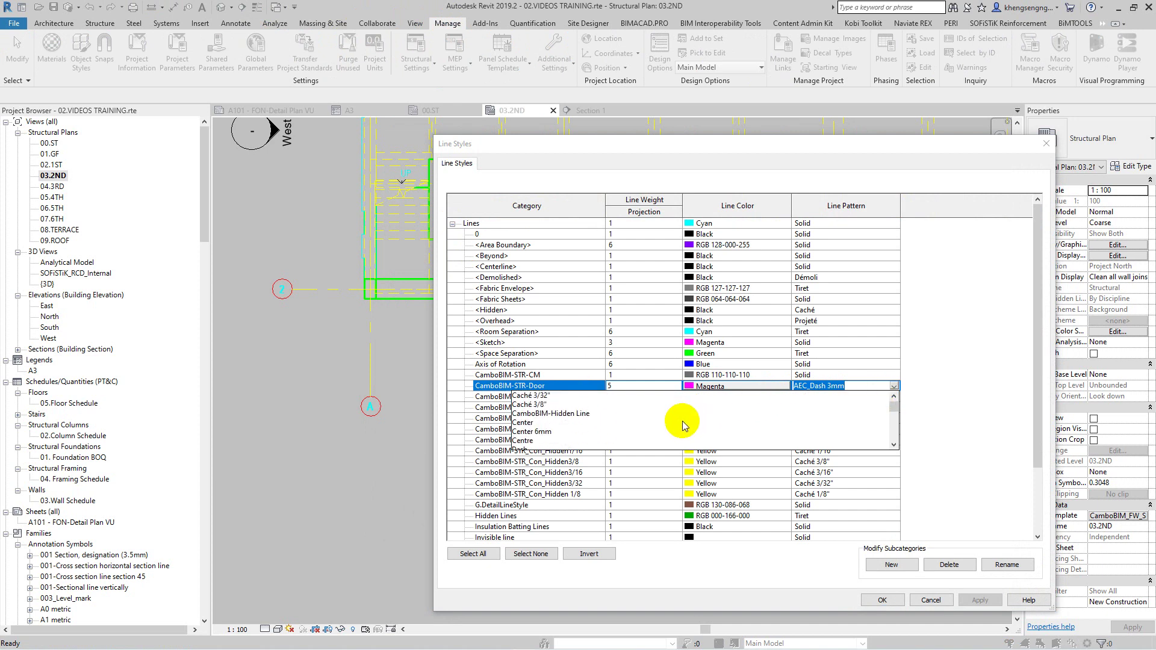
pyautogui.click(555, 415)
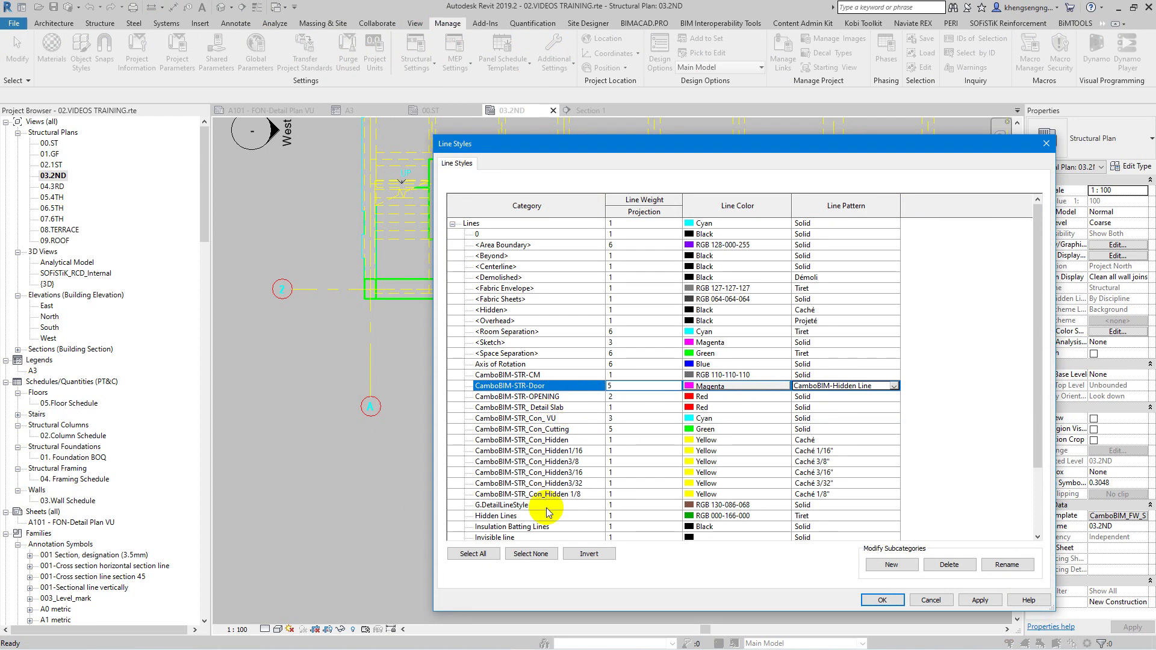
pyautogui.click(980, 601)
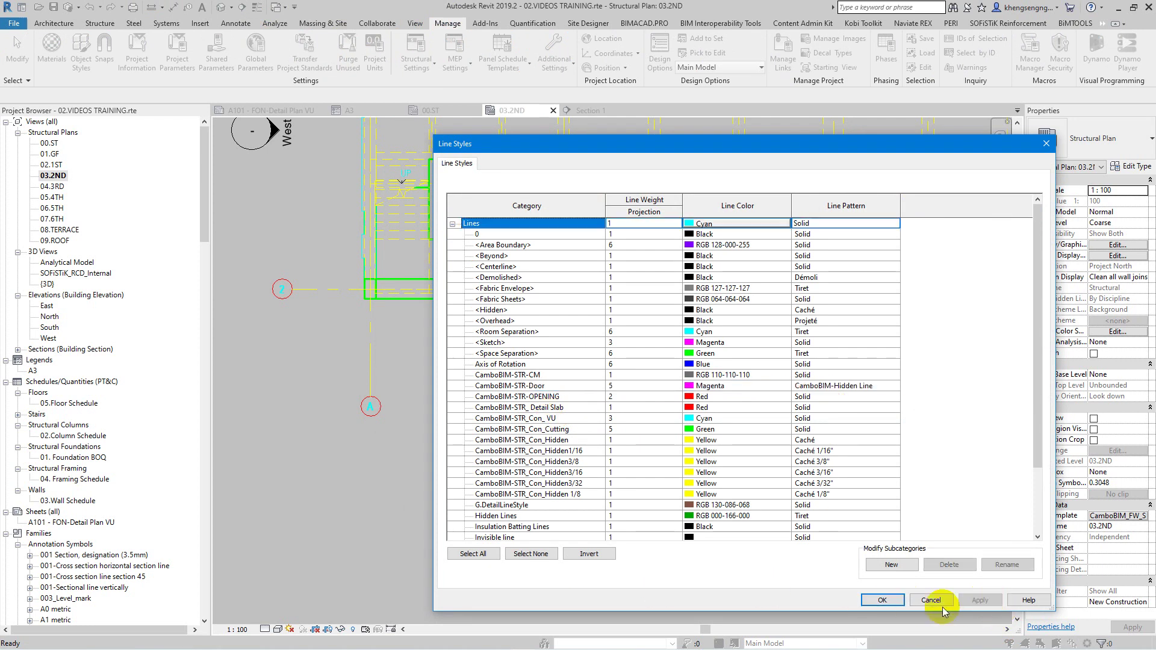
pyautogui.click(879, 600)
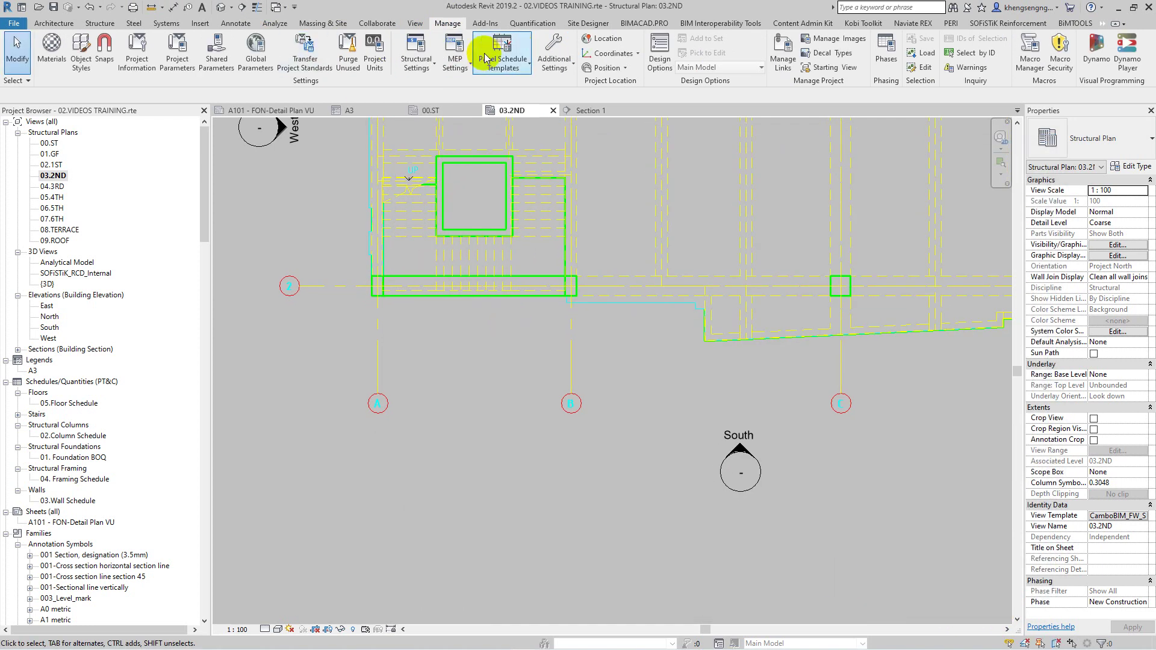
# - Start a Detail Line using the CamboBIM-STR-Door line style
pyautogui.click(241, 25)
pyautogui.click(305, 50)
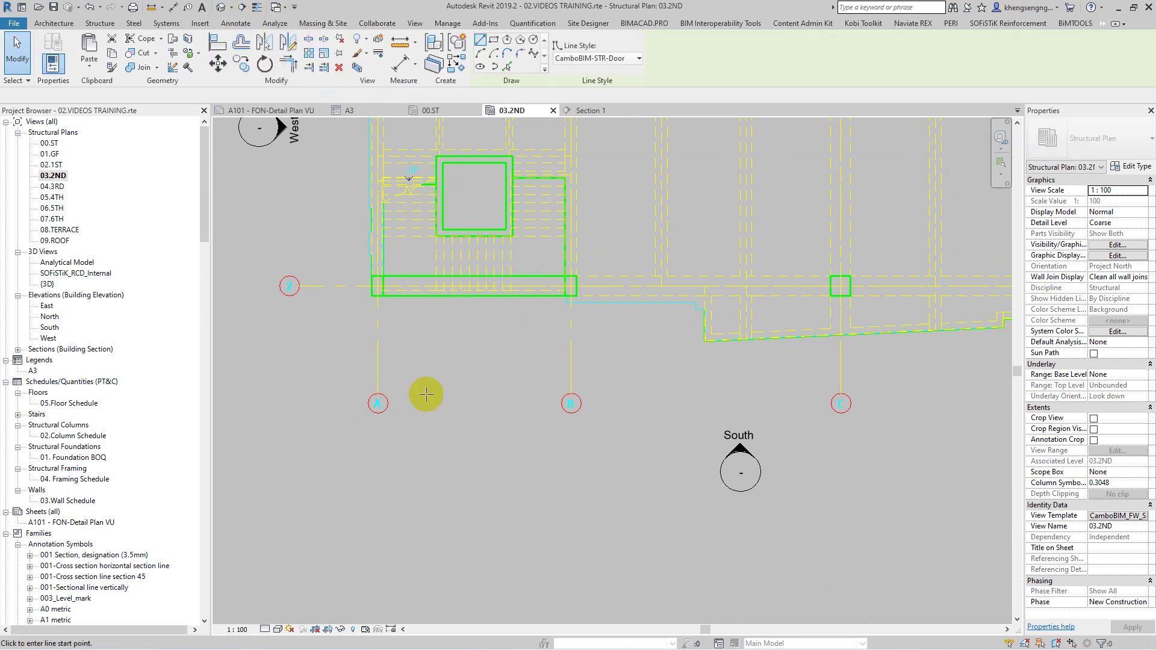
pyautogui.click(587, 58)
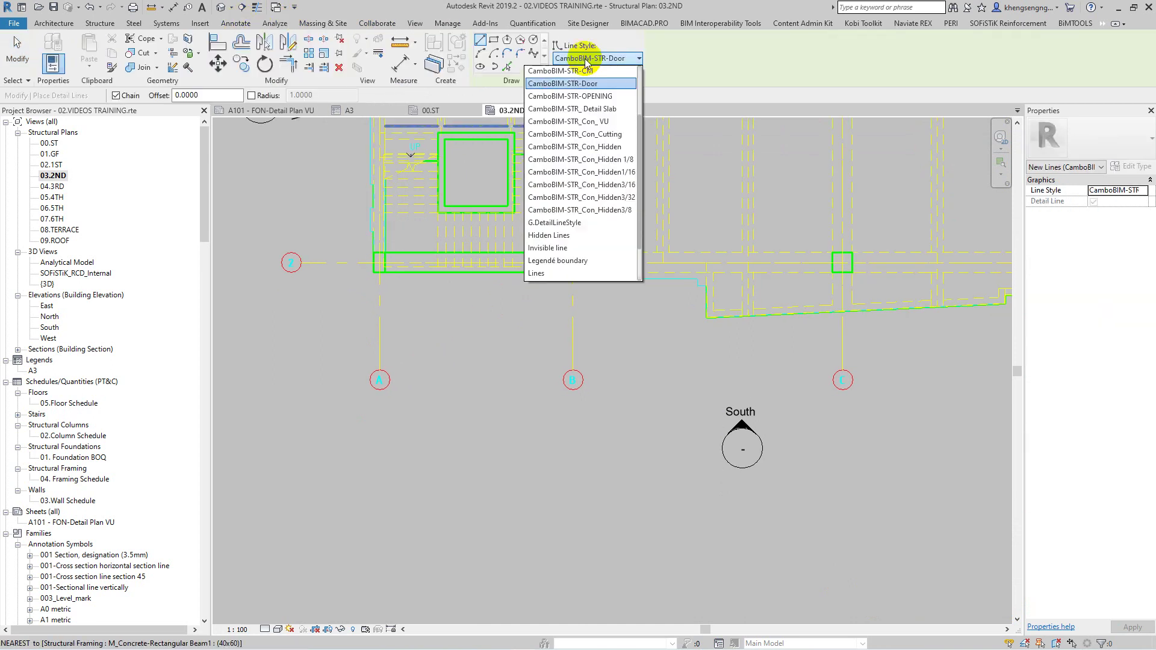
pyautogui.scroll(1, 596, 210)
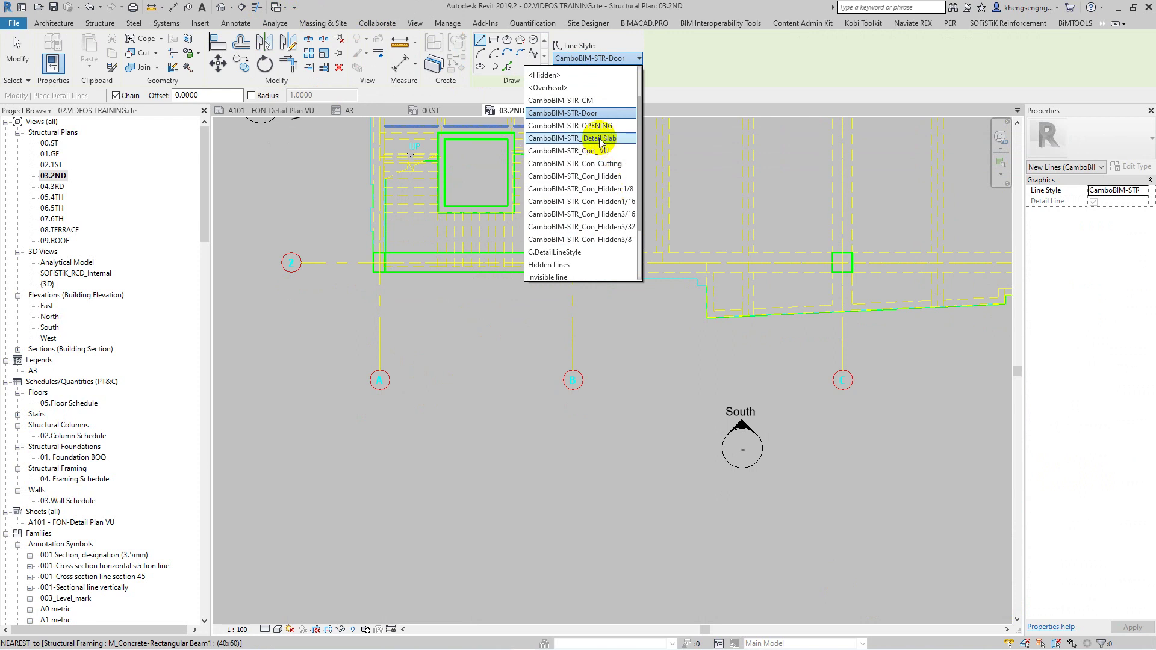
pyautogui.click(563, 113)
# - Draw a horizontal line below grid B and centre it in the view
pyautogui.click(425, 426)
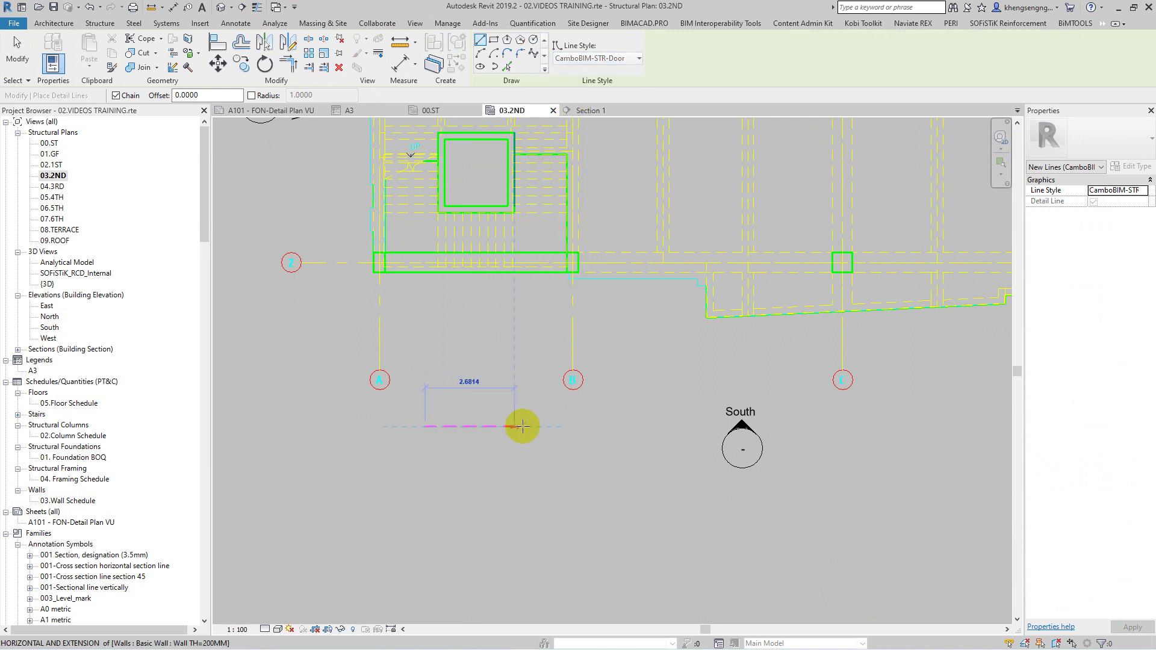
pyautogui.click(620, 426)
pyautogui.press('Escape')
pyautogui.press('Escape')
pyautogui.scroll(5, 573, 462)
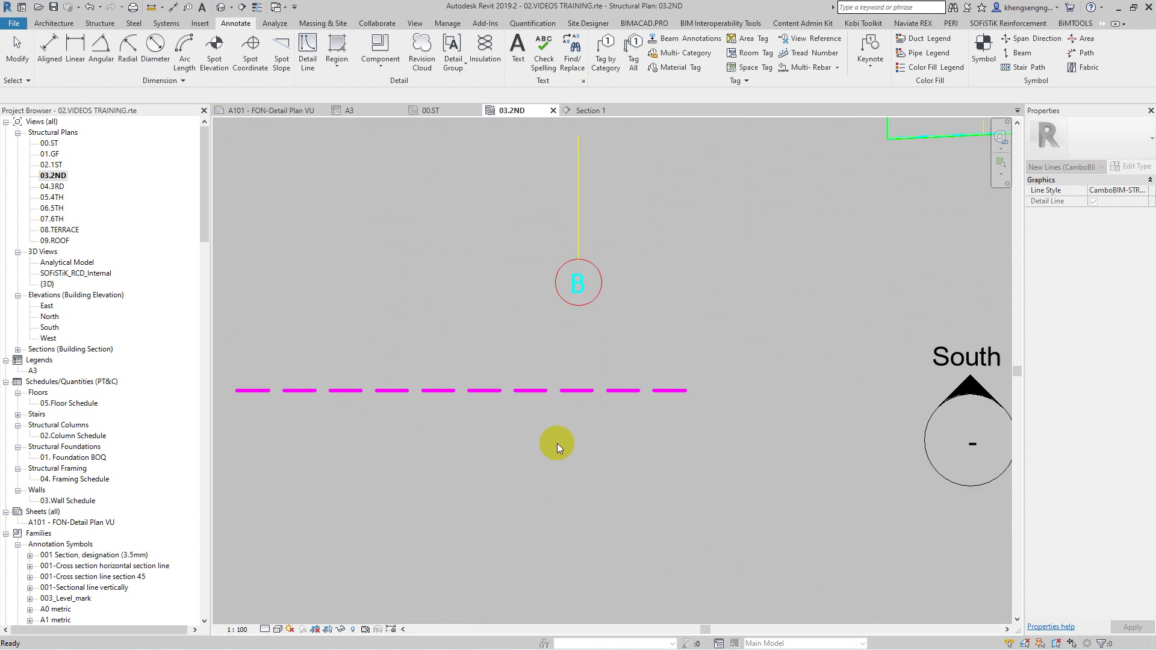
pyautogui.moveTo(536, 433); pyautogui.dragTo(603, 452, button='middle')
pyautogui.click(624, 445)
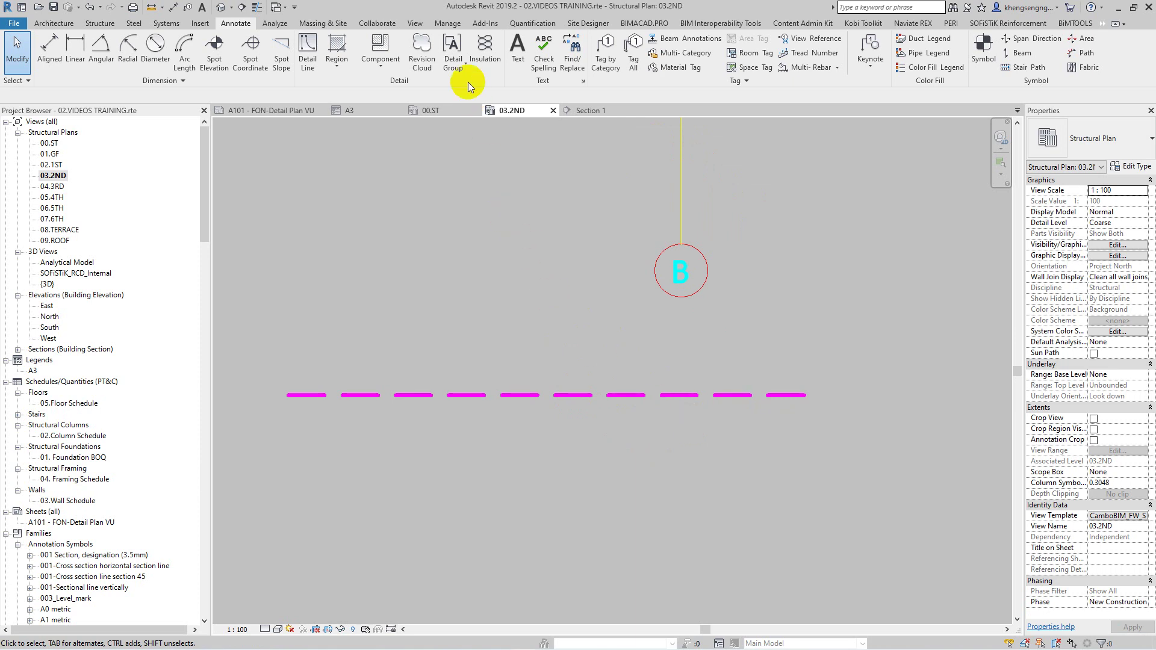
# - Open the CamboBIM-Hidden Line pattern for editing from Line Patterns
pyautogui.click(457, 27)
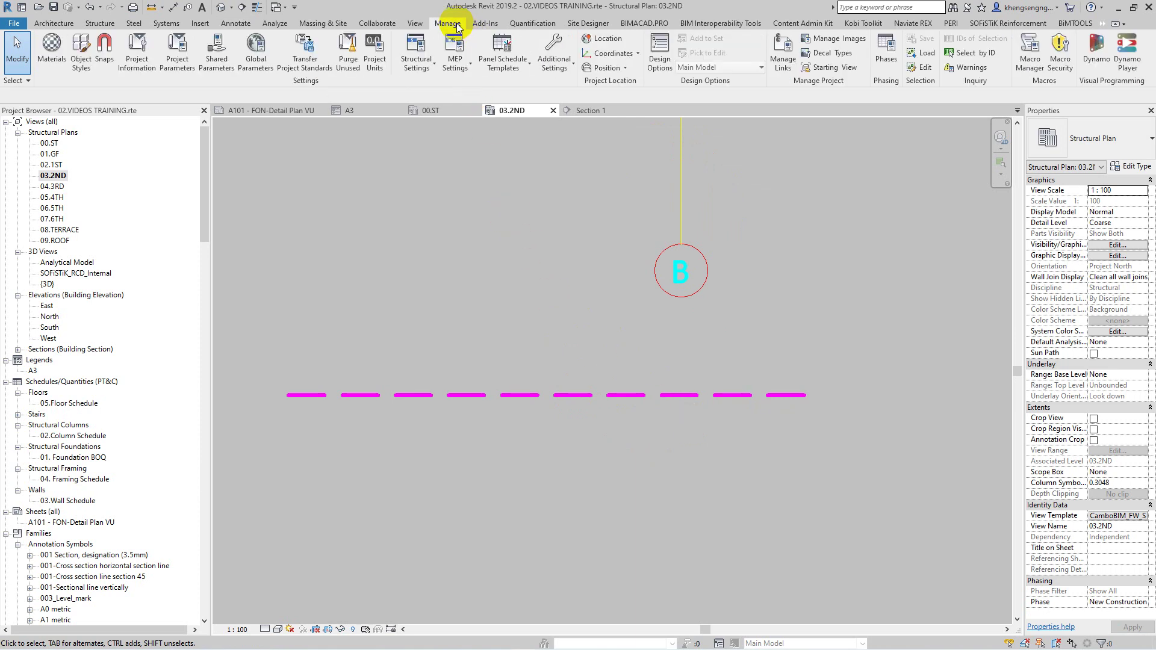
pyautogui.click(552, 57)
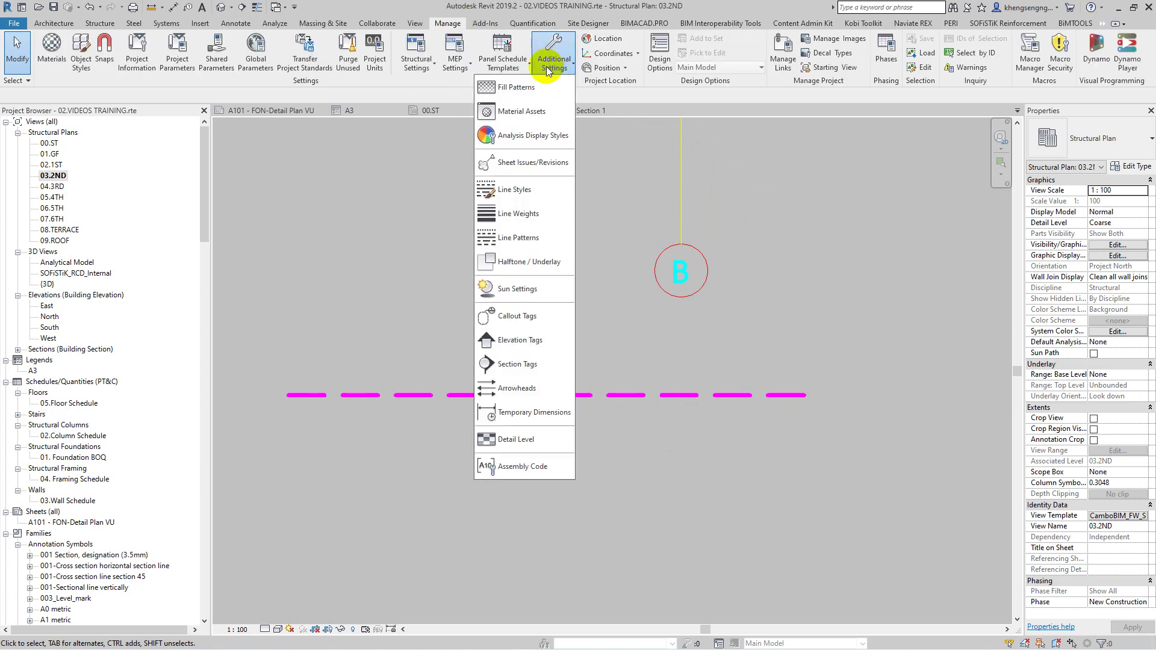
pyautogui.click(533, 239)
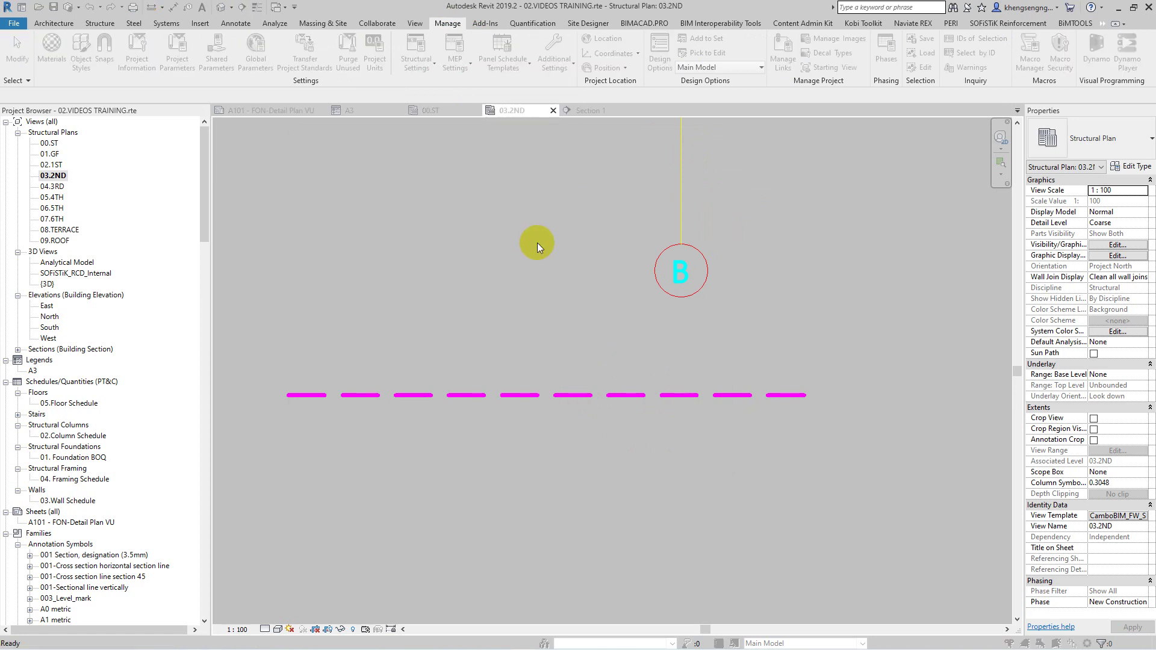
pyautogui.scroll(-4, 361, 246)
pyautogui.scroll(-2, 337, 334)
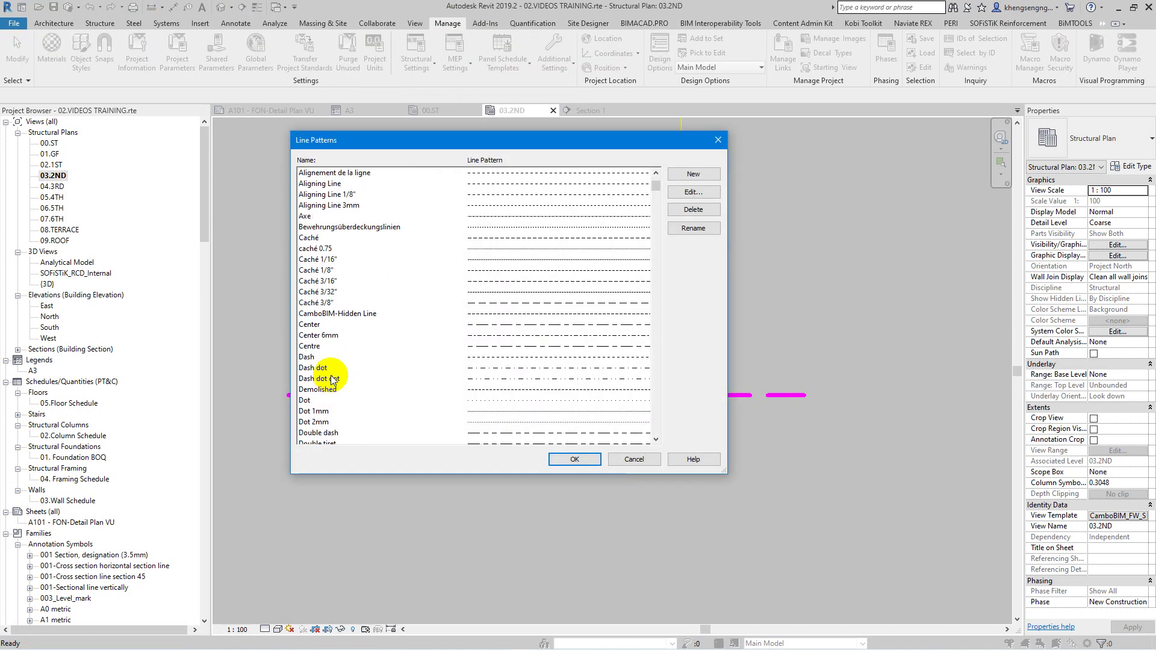
pyautogui.click(352, 314)
pyautogui.click(693, 191)
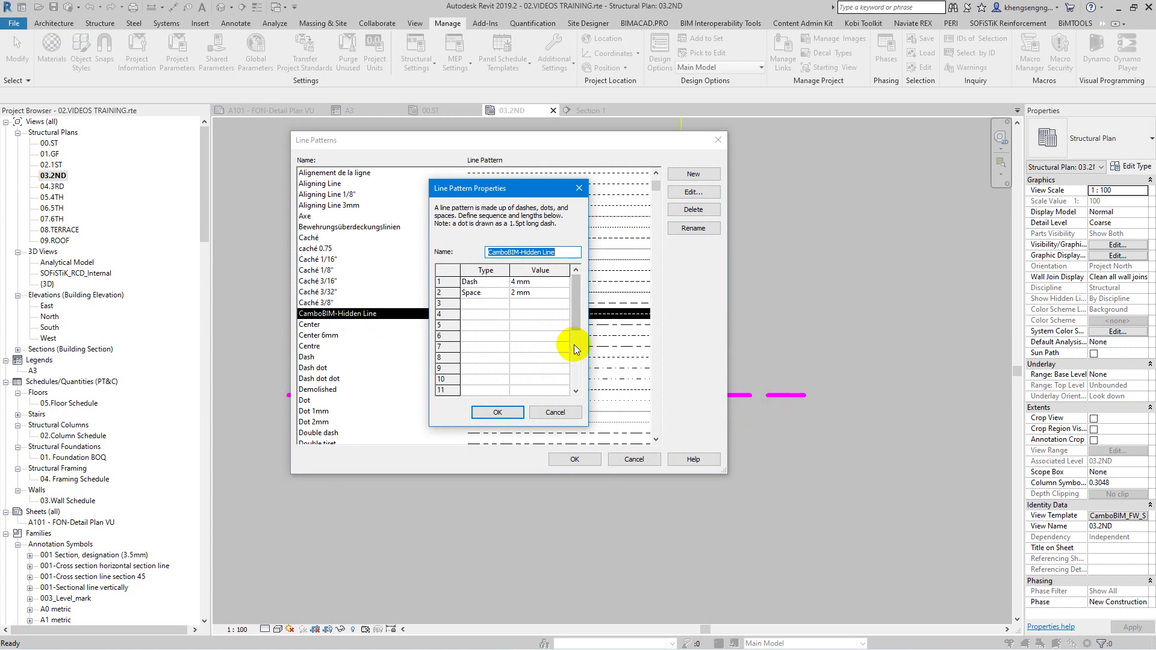
# - Change the dash to 6 mm, then select the magenta detail line to check it
pyautogui.click(523, 282)
pyautogui.write('6')
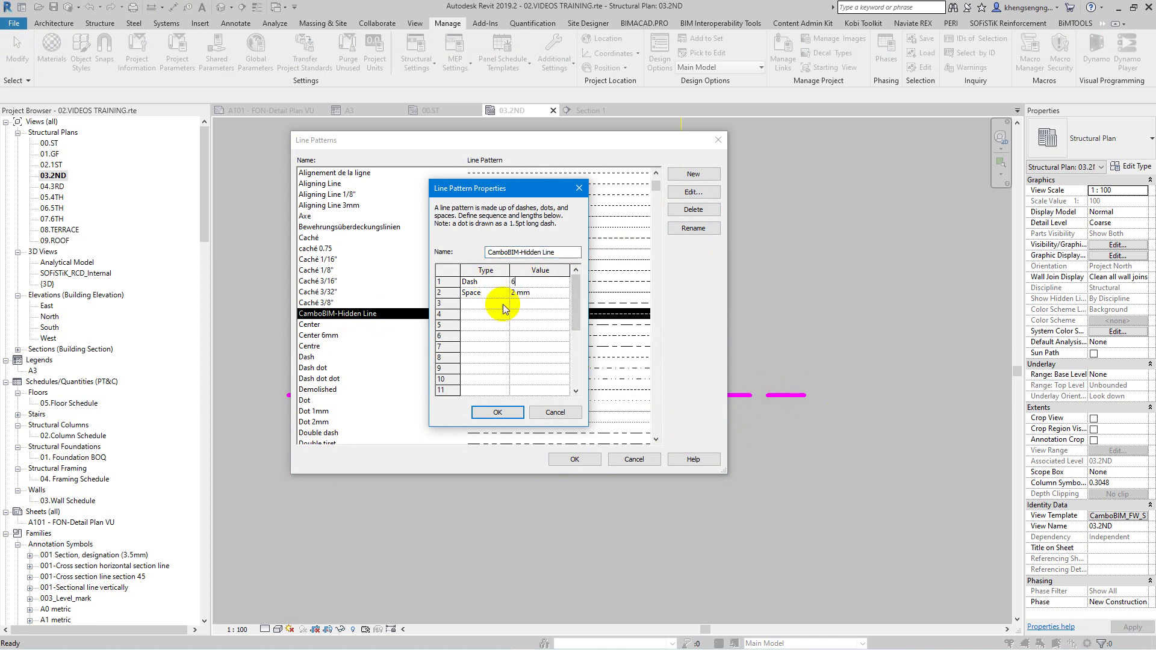
pyautogui.click(497, 413)
pyautogui.click(582, 460)
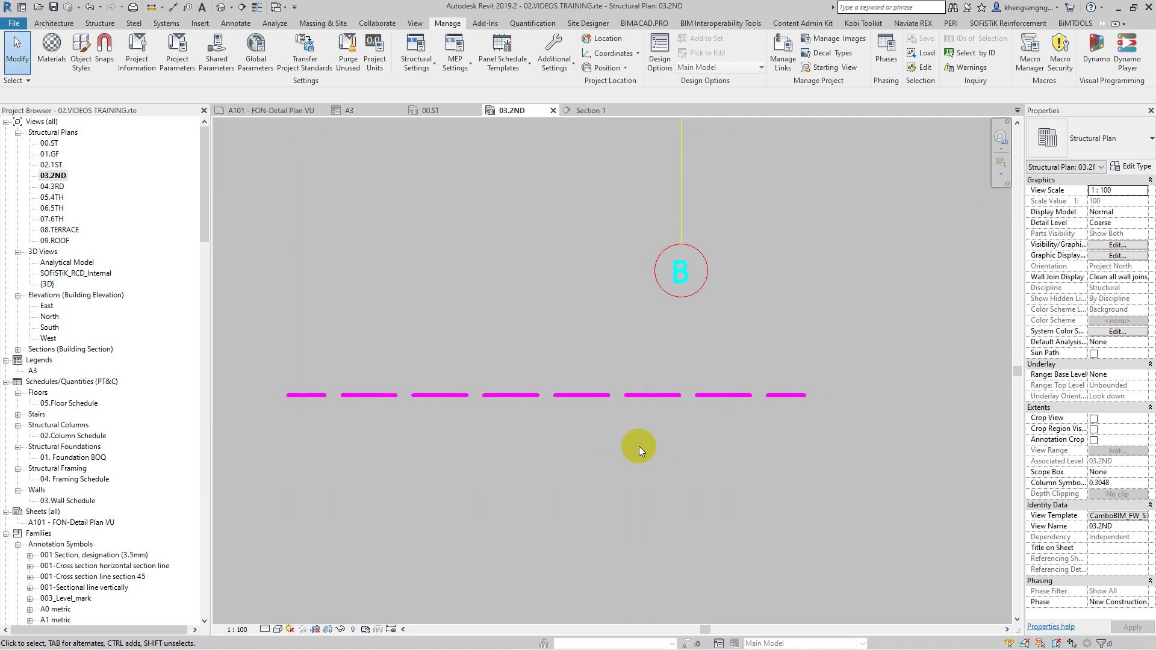
pyautogui.moveTo(638, 446); pyautogui.dragTo(655, 447, button='middle')
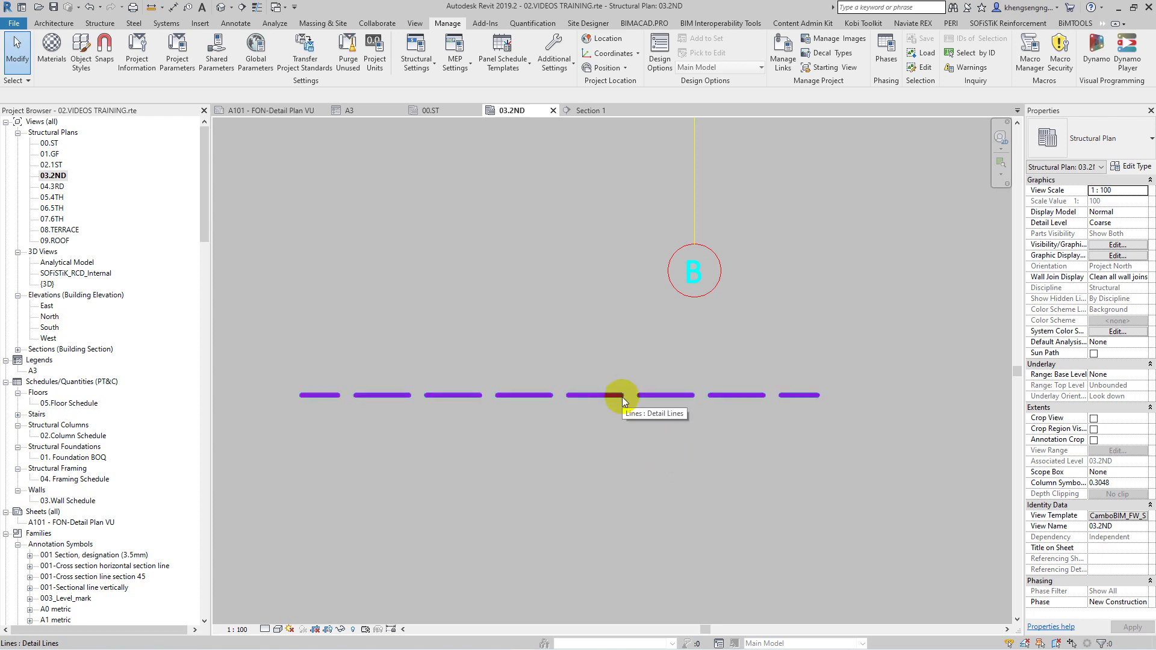
pyautogui.moveTo(623, 398); pyautogui.dragTo(642, 385, button='middle')
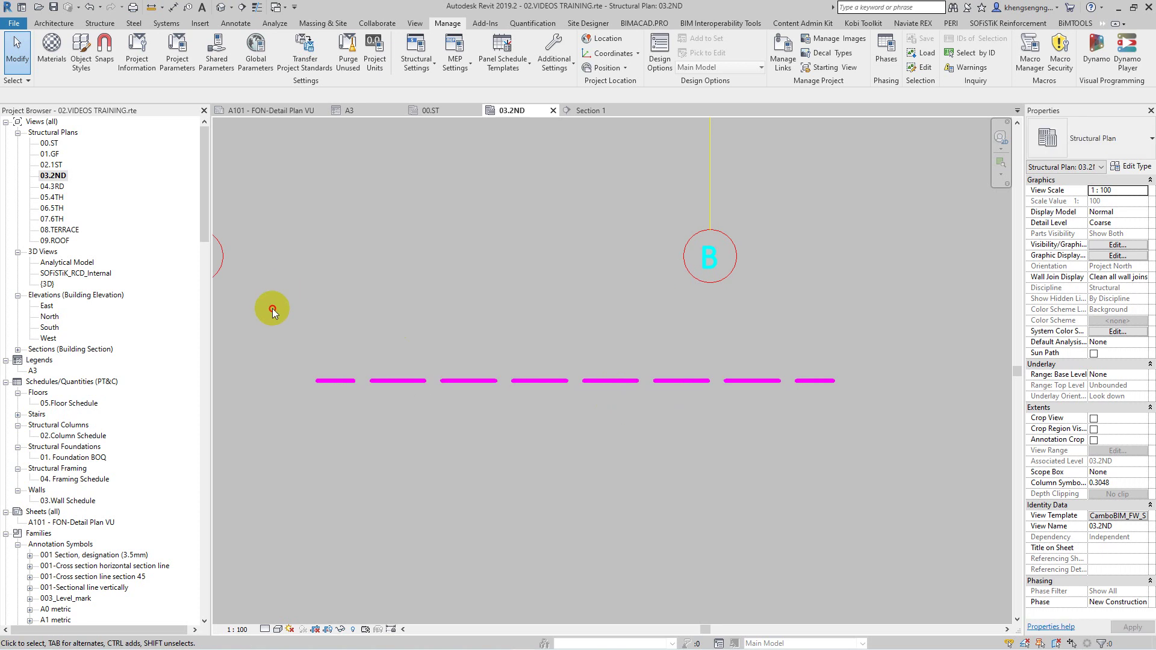
pyautogui.moveTo(269, 301); pyautogui.dragTo(913, 425)
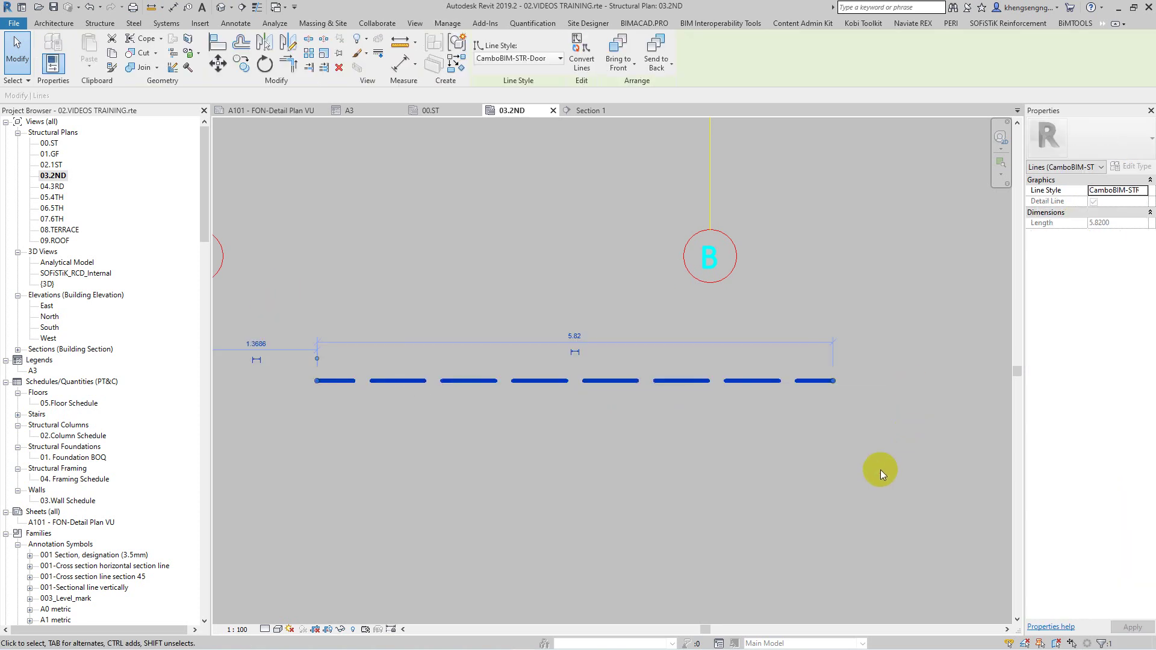
pyautogui.click(835, 491)
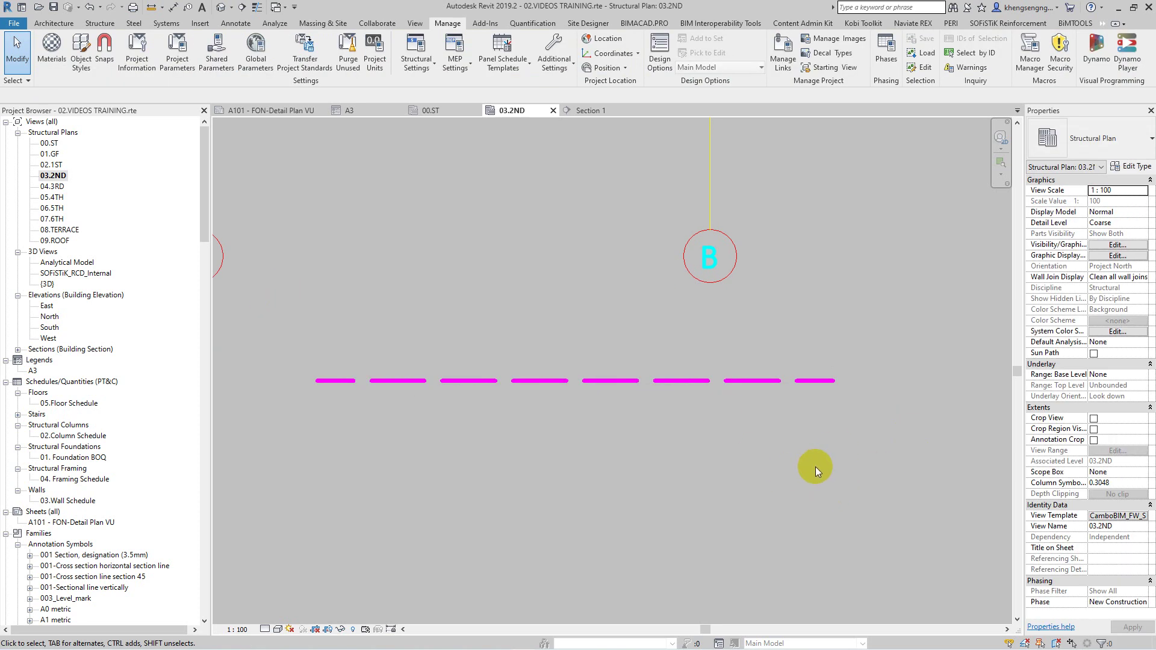
# - Reopen CamboBIM-Hidden Line for editing and add a Dot as its third row
pyautogui.click(534, 85)
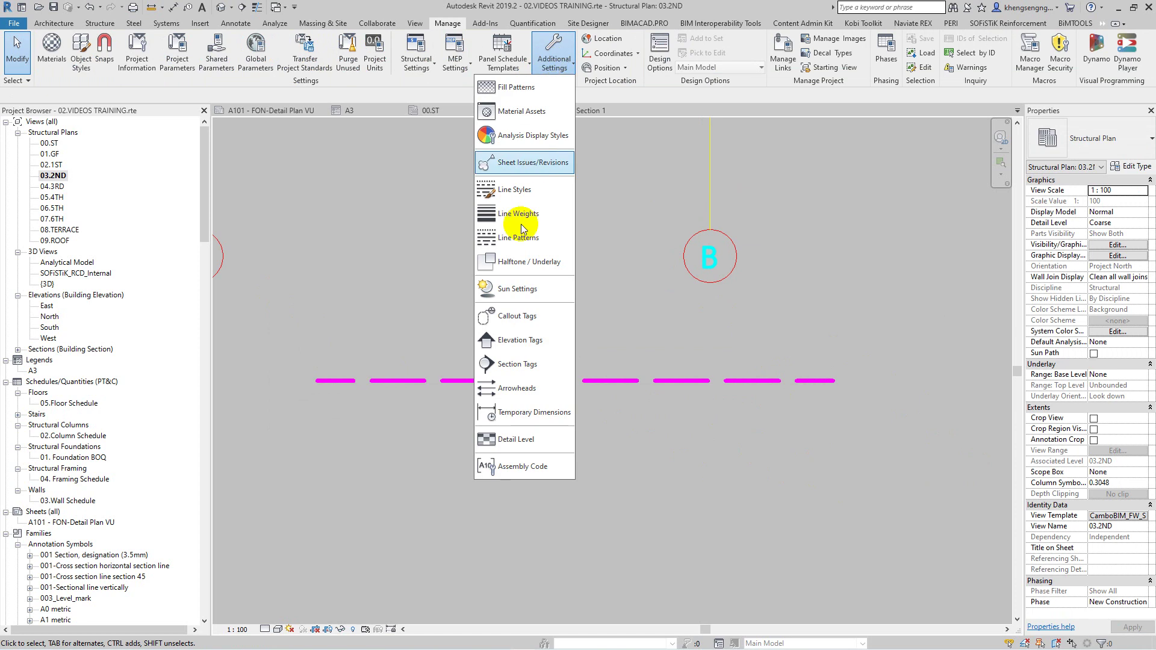
pyautogui.click(512, 240)
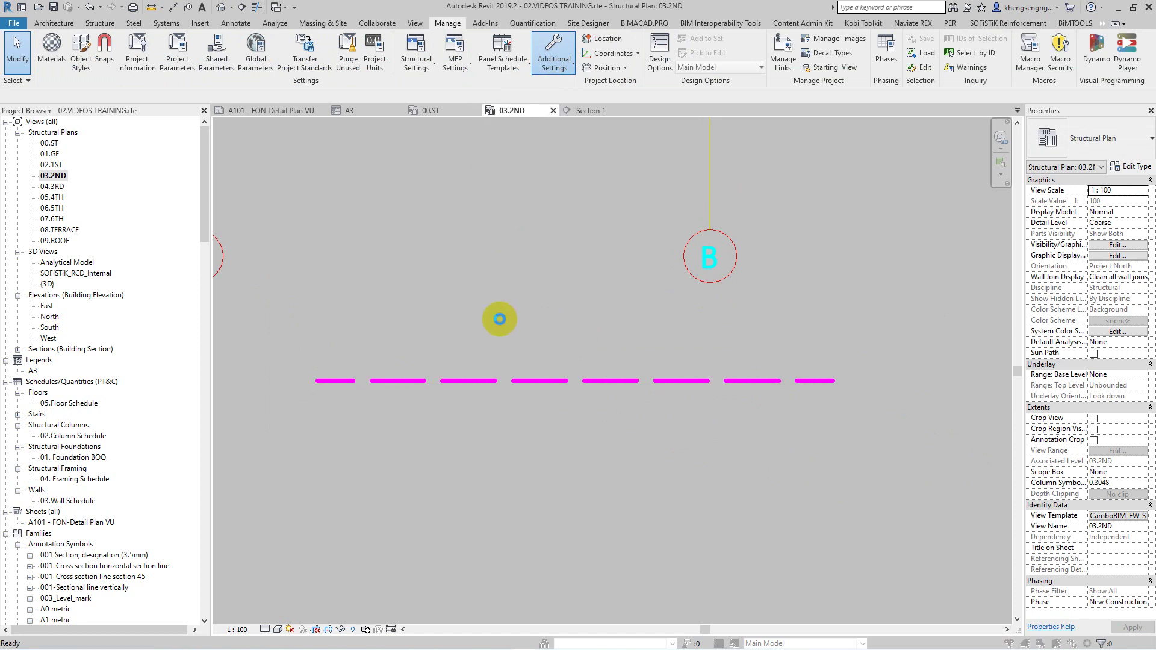
pyautogui.scroll(-3, 311, 212)
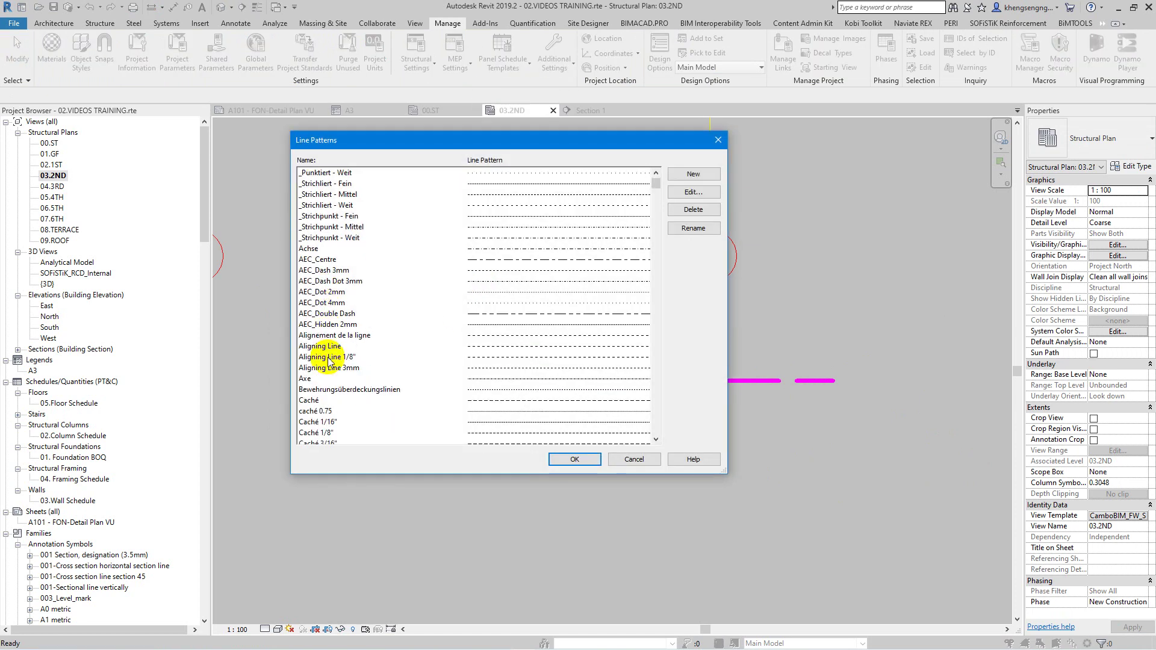
pyautogui.click(453, 410)
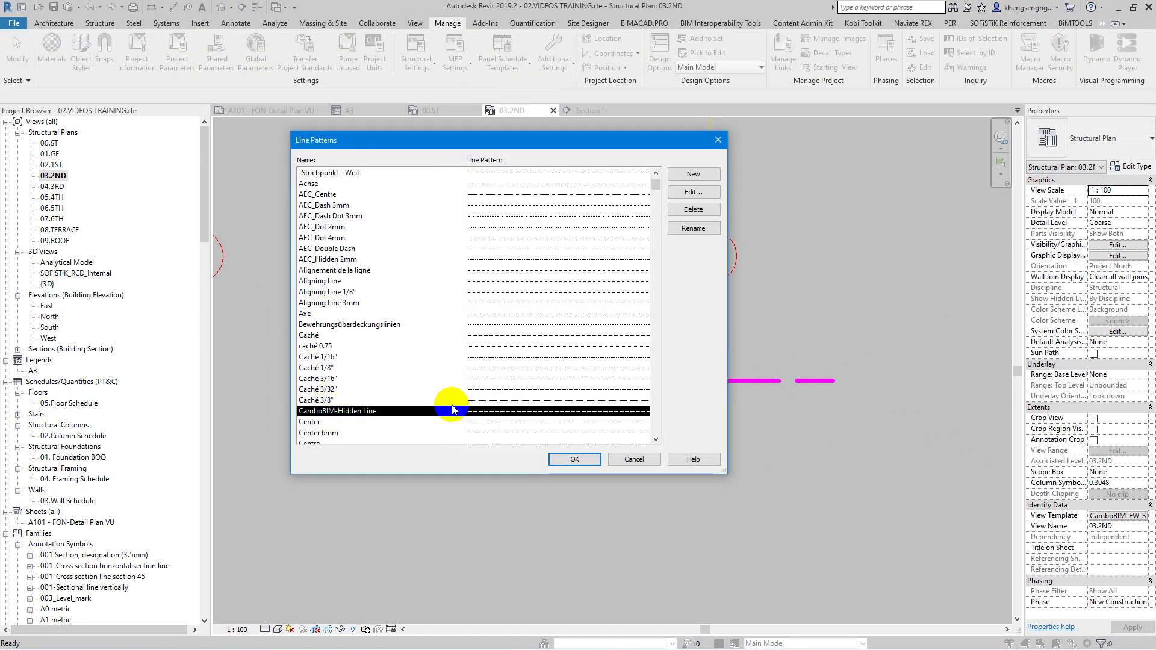
pyautogui.click(692, 192)
pyautogui.click(482, 302)
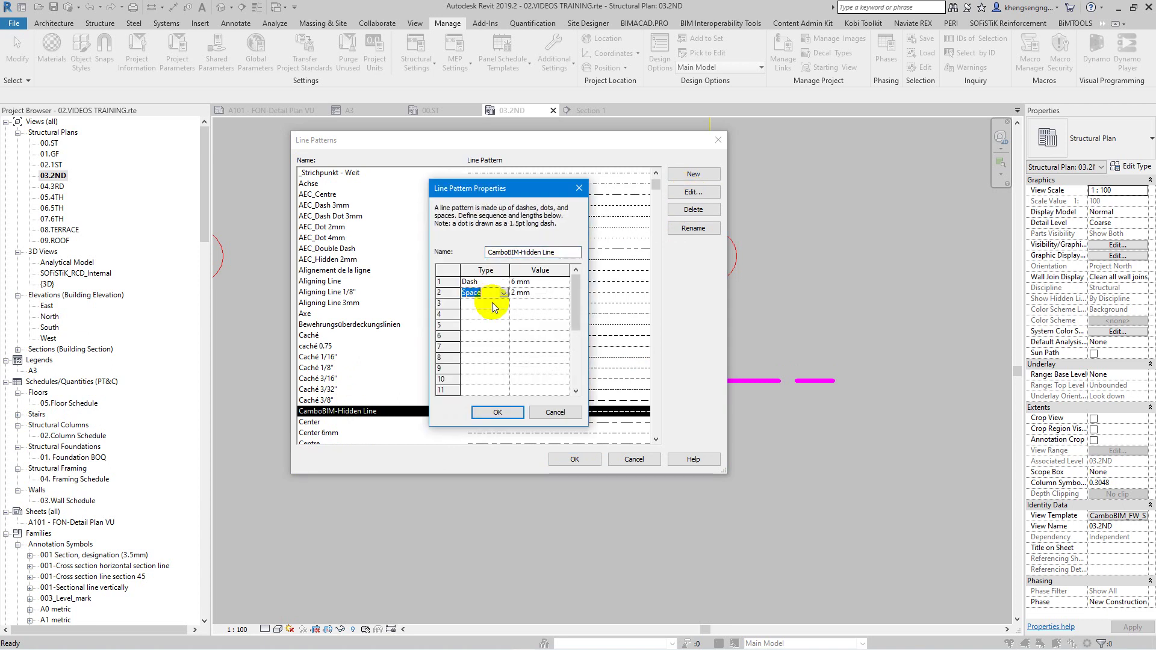
pyautogui.click(503, 303)
pyautogui.click(479, 324)
pyautogui.click(525, 304)
# - Try saving the pattern, clearing the missing-space and dot-value errors
pyautogui.click(503, 412)
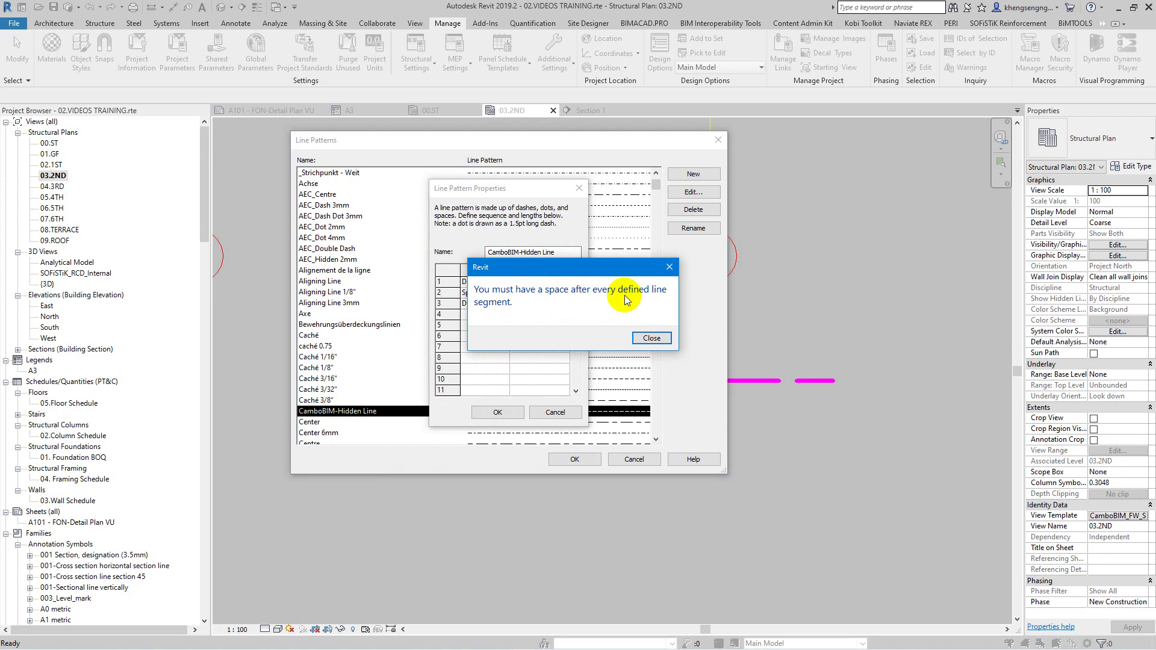
pyautogui.click(651, 337)
pyautogui.click(520, 304)
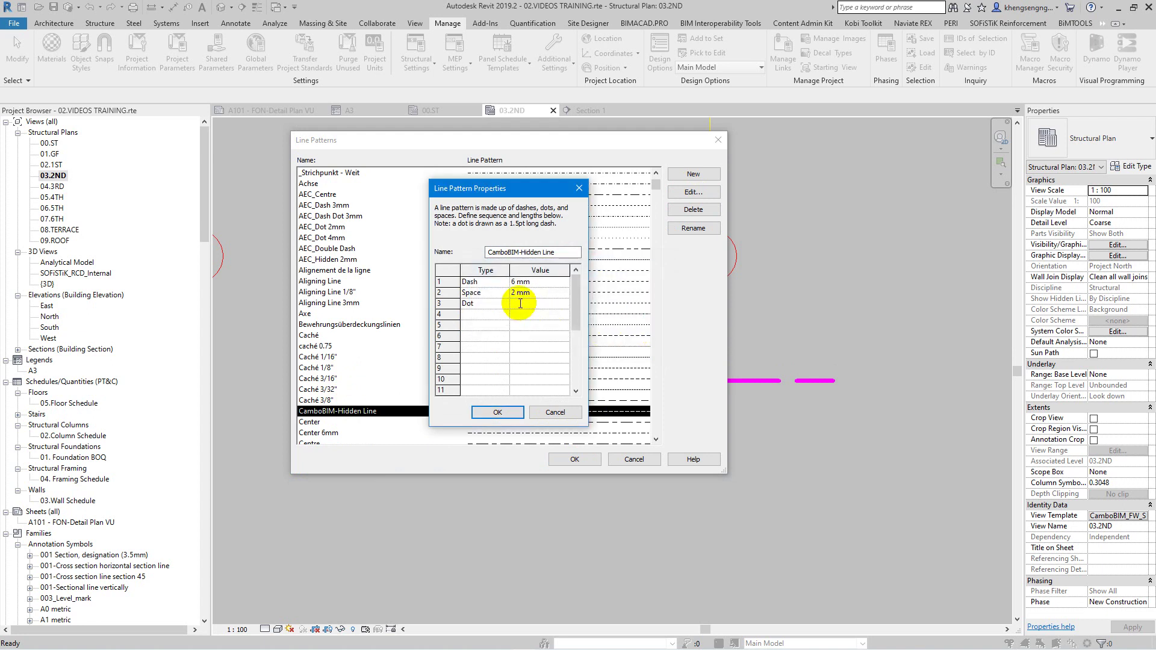
pyautogui.write('3')
pyautogui.click(518, 320)
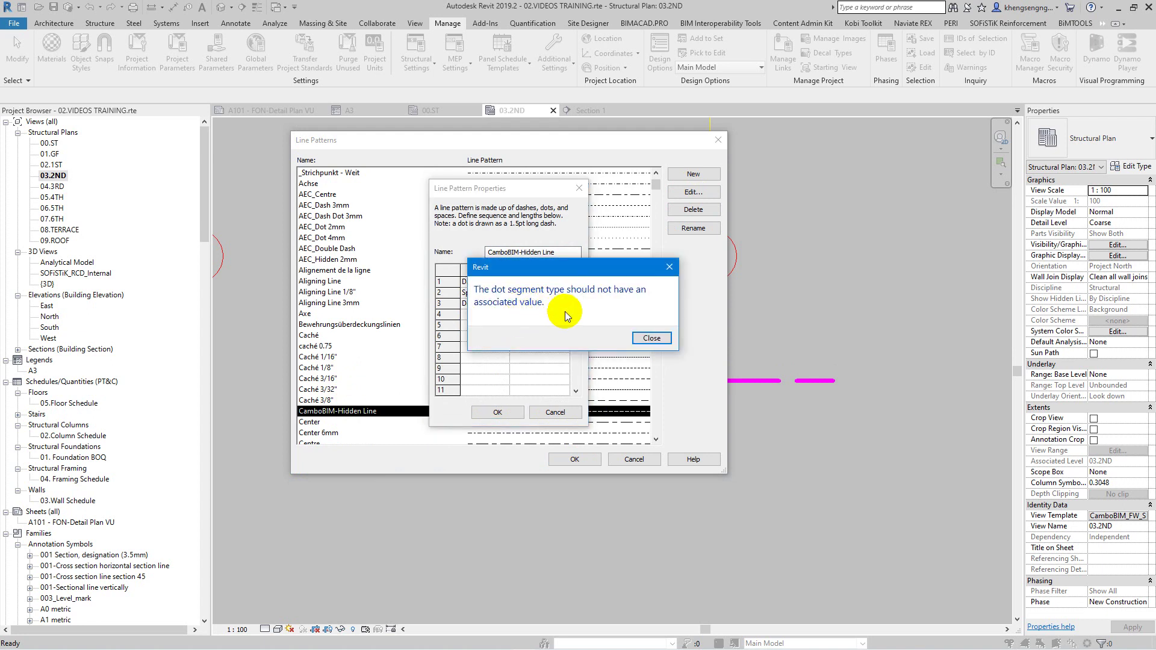
pyautogui.click(652, 338)
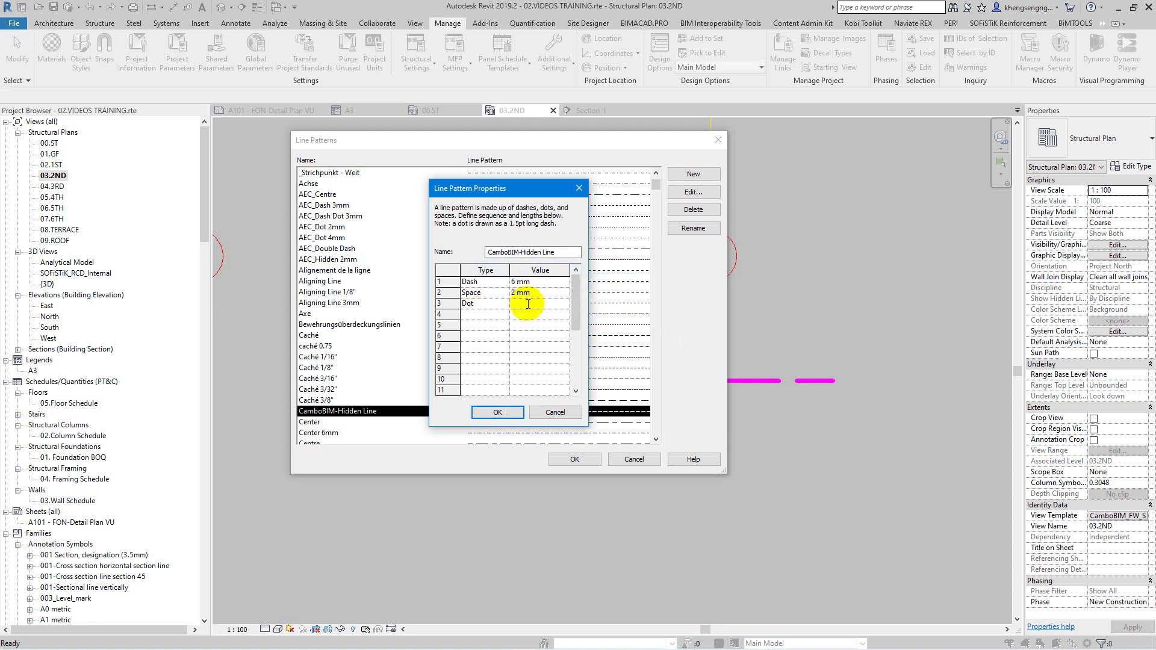
pyautogui.click(500, 409)
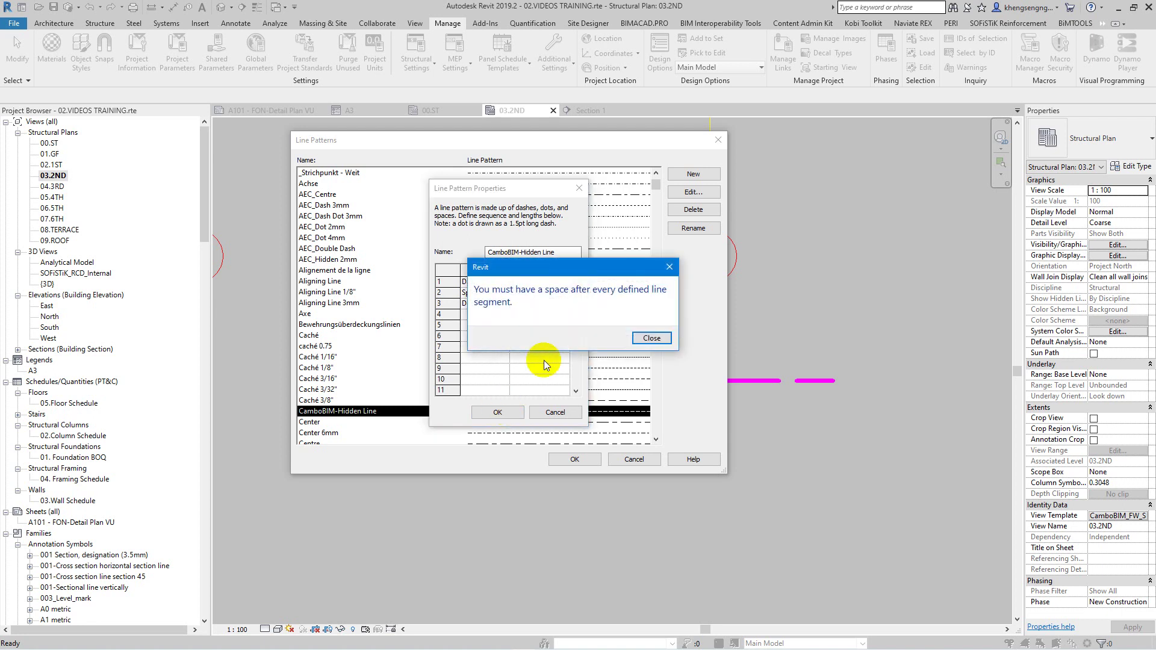
pyautogui.click(641, 342)
pyautogui.click(479, 303)
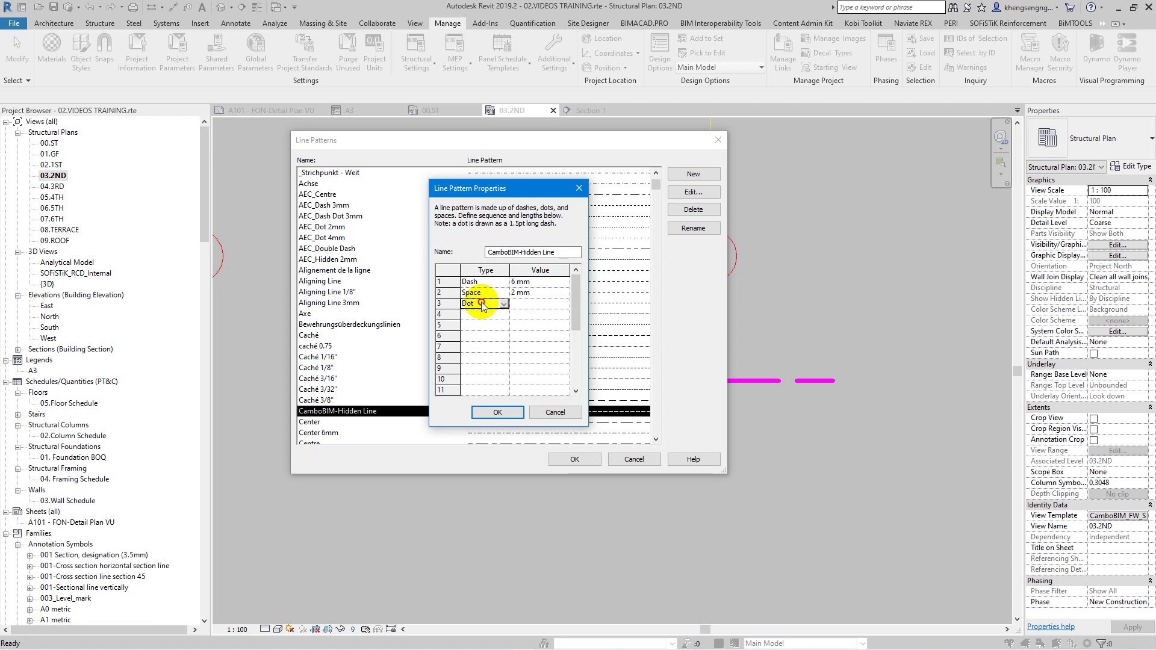
pyautogui.click(530, 304)
pyautogui.write('1')
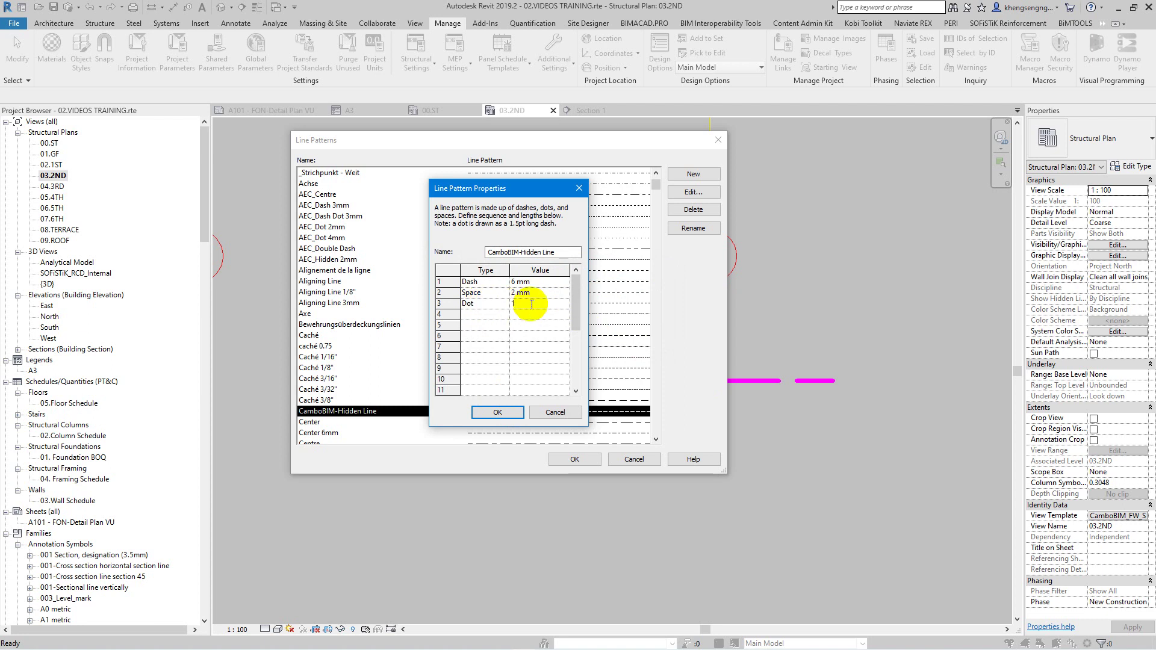
pyautogui.press('Return')
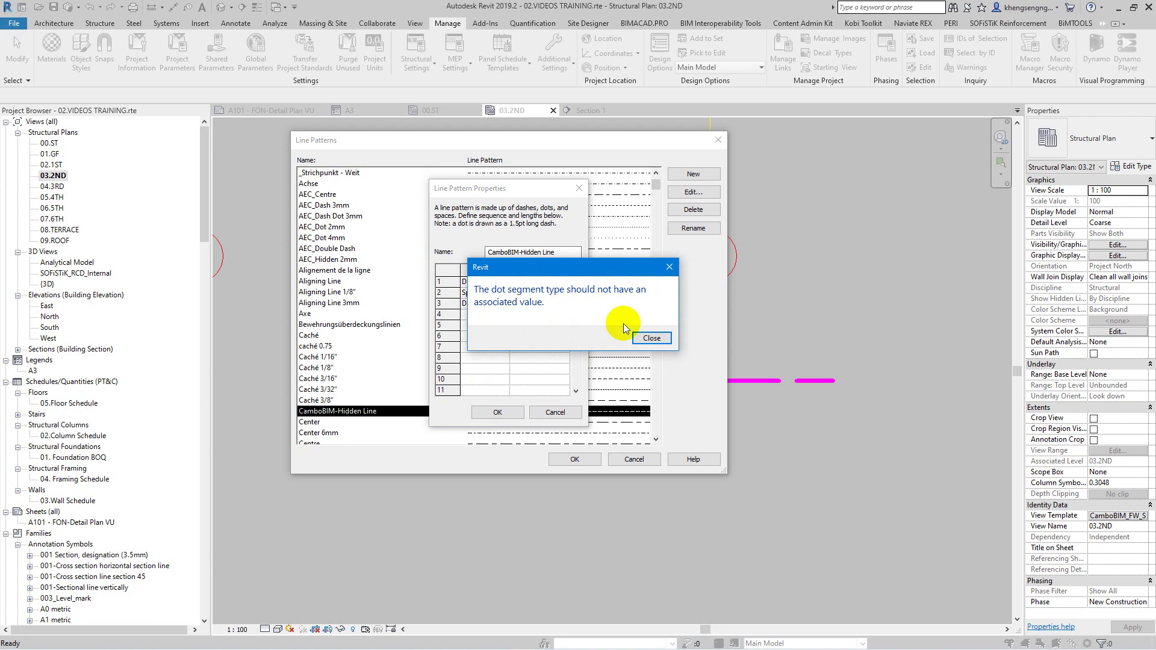
pyautogui.click(652, 338)
# - Keep row 2 as a Space and change row 3 from Dot to Dash
pyautogui.click(445, 292)
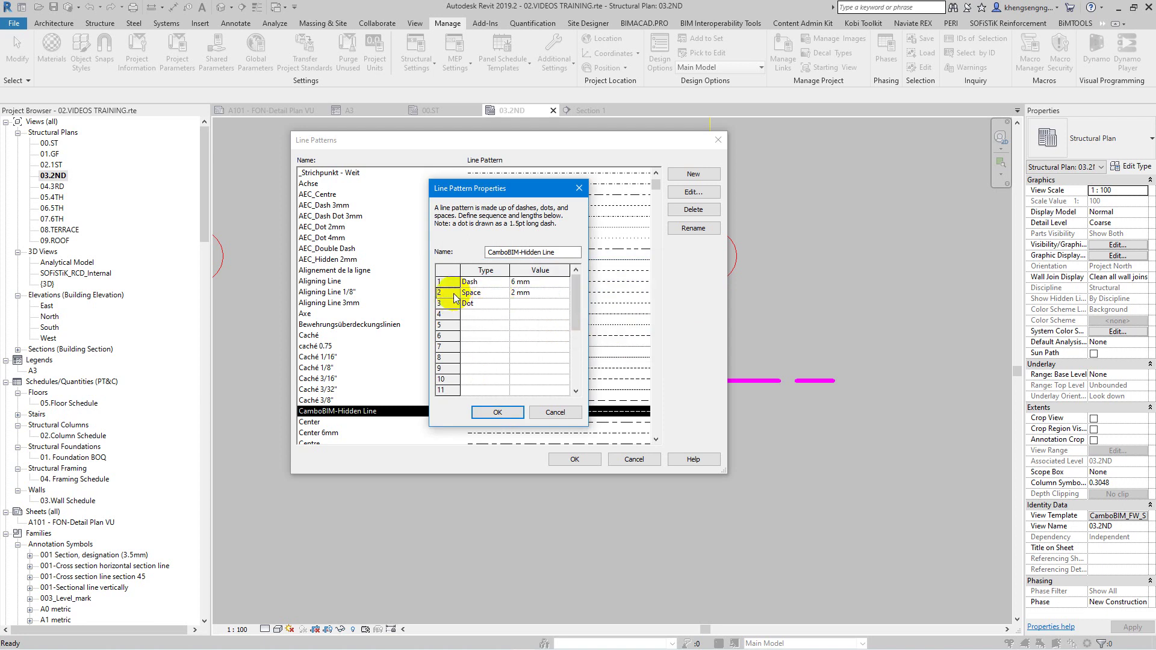
pyautogui.click(502, 294)
pyautogui.click(504, 293)
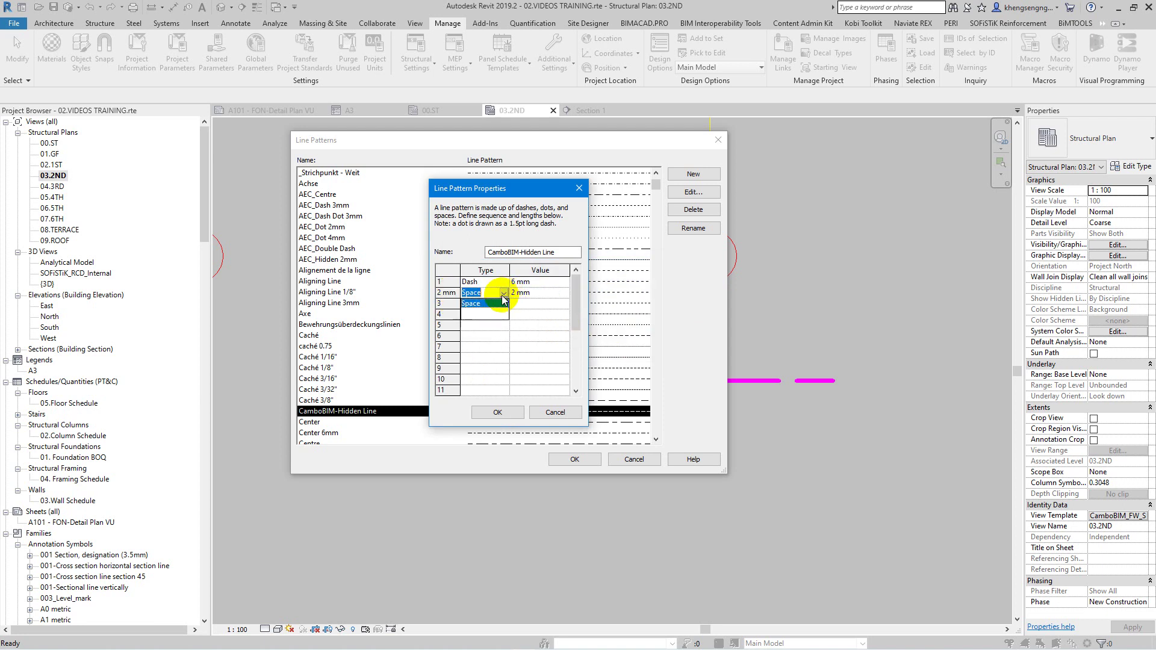
pyautogui.click(485, 314)
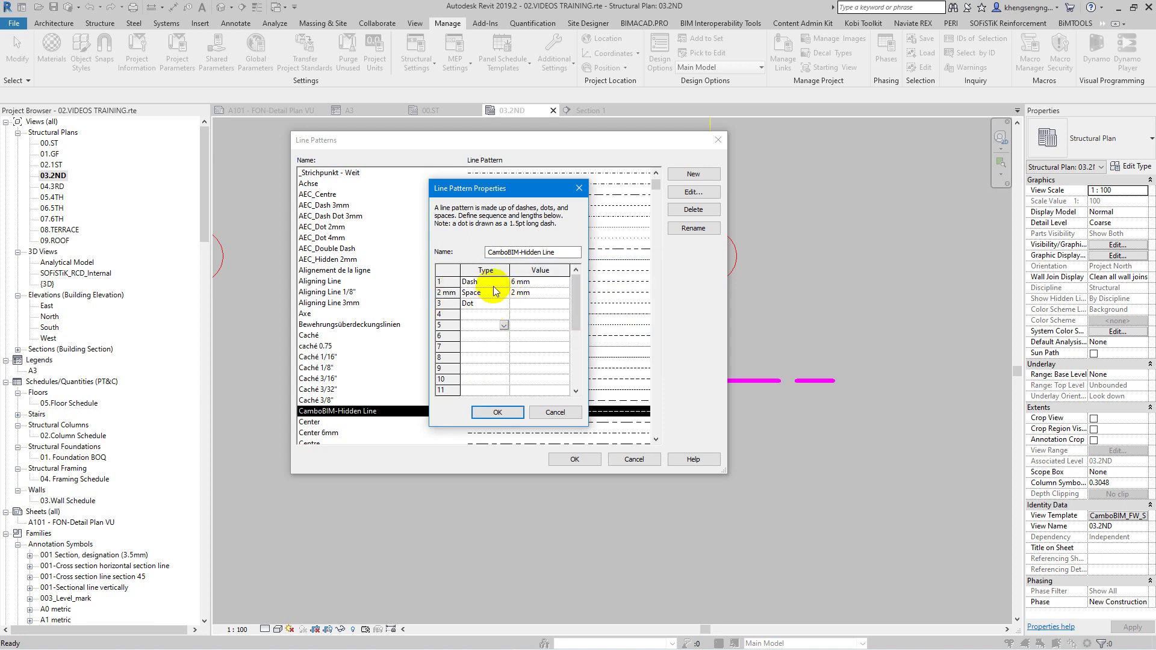
pyautogui.click(495, 283)
pyautogui.click(488, 304)
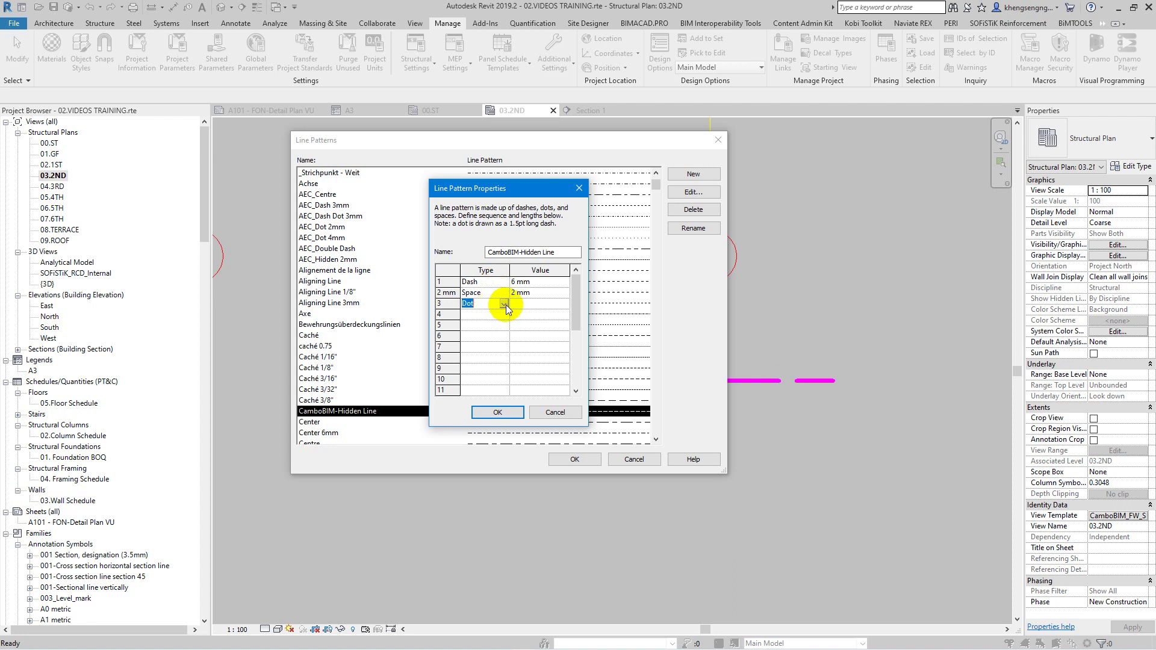
pyautogui.click(503, 303)
pyautogui.click(482, 314)
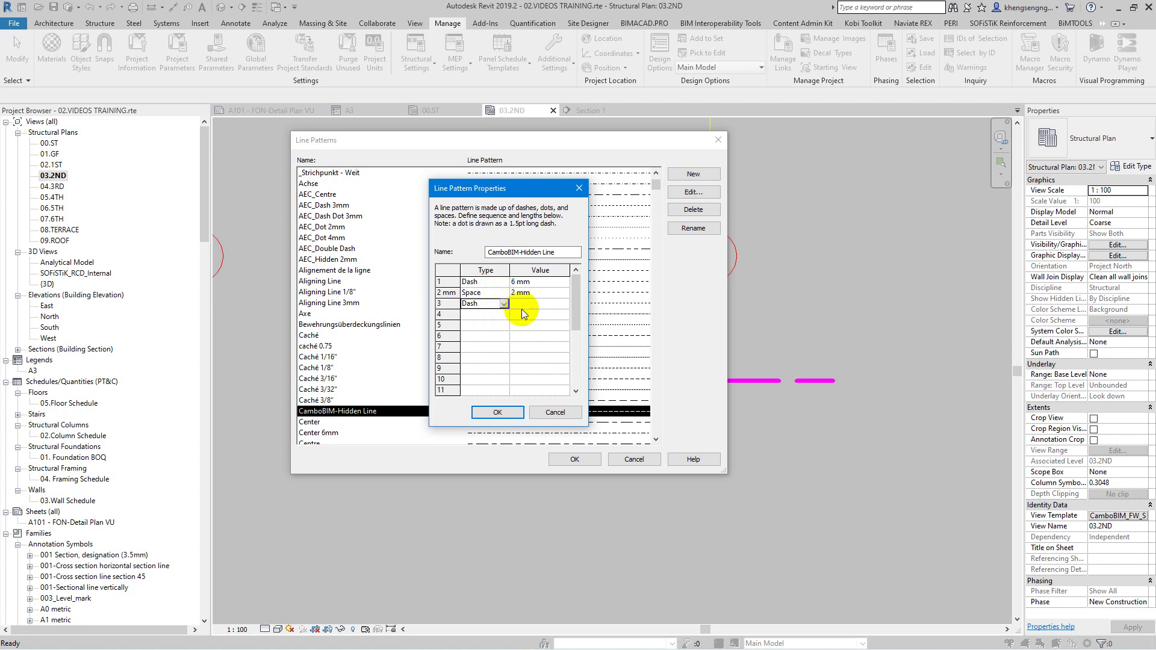
pyautogui.write('2')
pyautogui.click(499, 412)
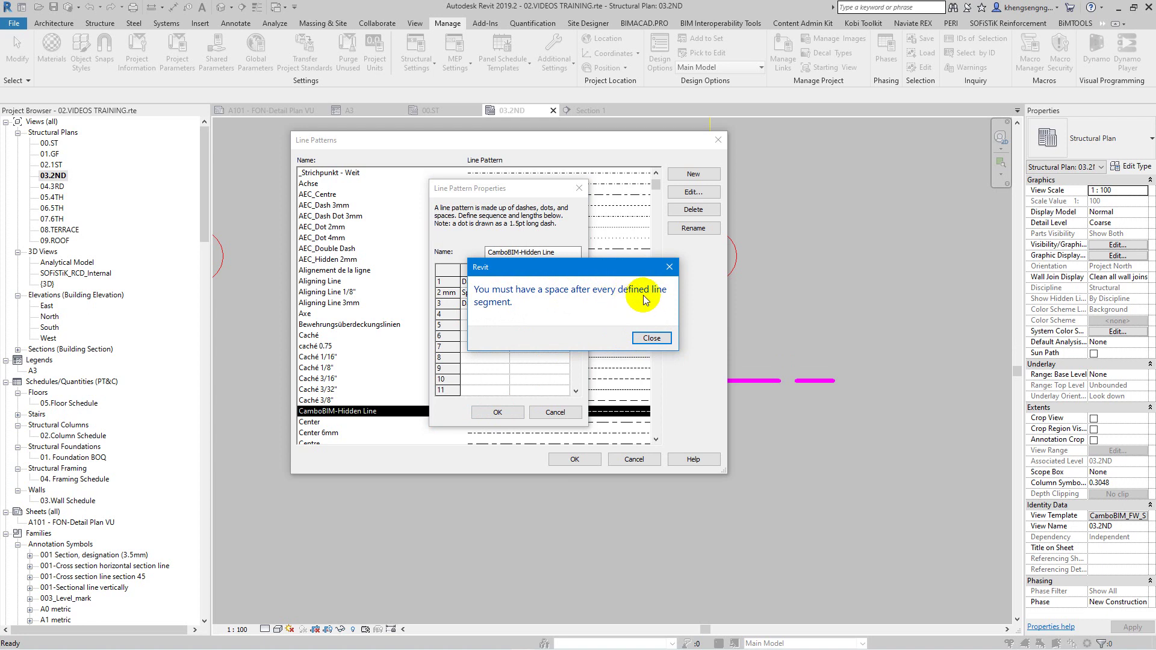
pyautogui.click(652, 338)
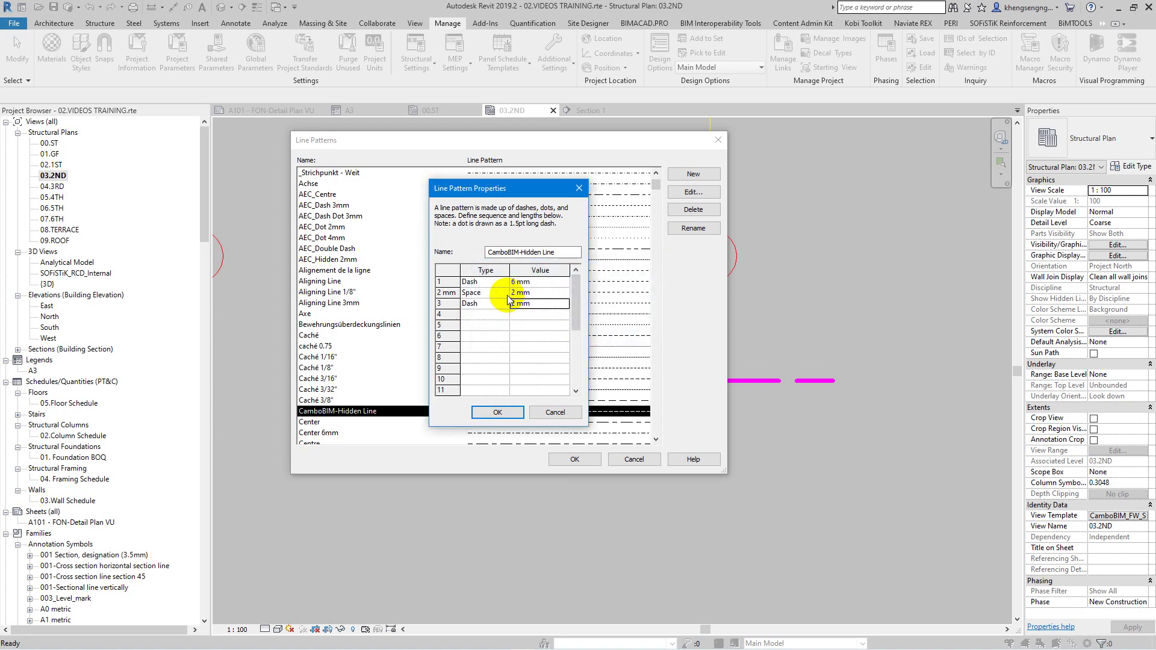
# - Finish the pattern as 6 mm dash, 2 mm space, 2 mm dash and check the magenta line
pyautogui.click(468, 303)
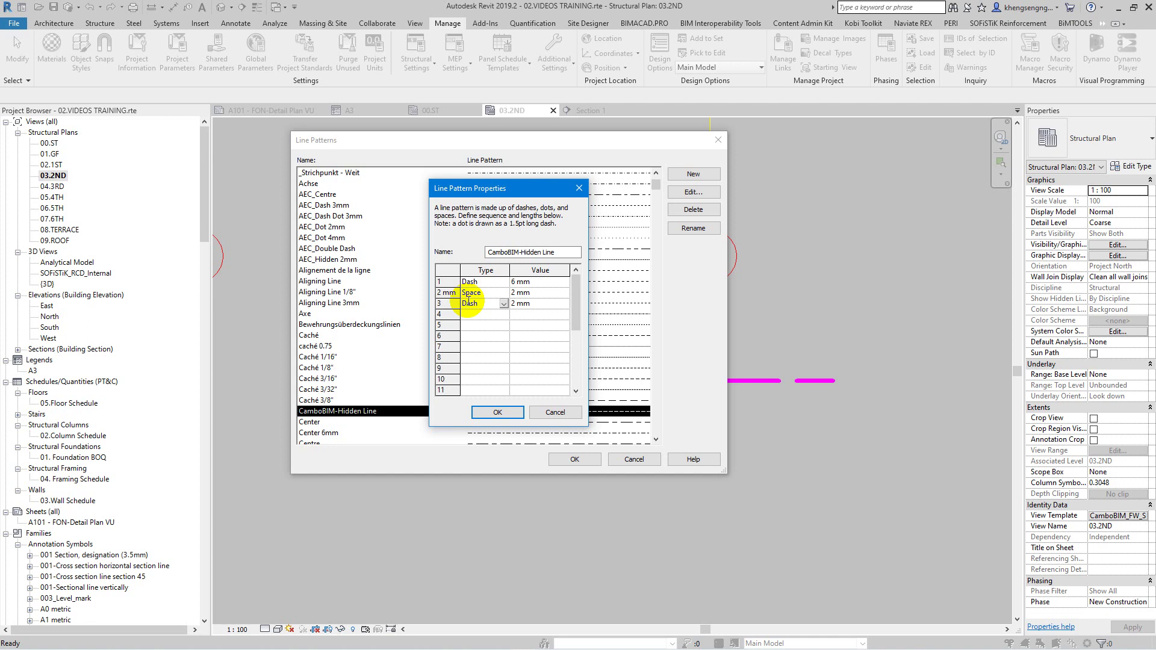
pyautogui.click(483, 292)
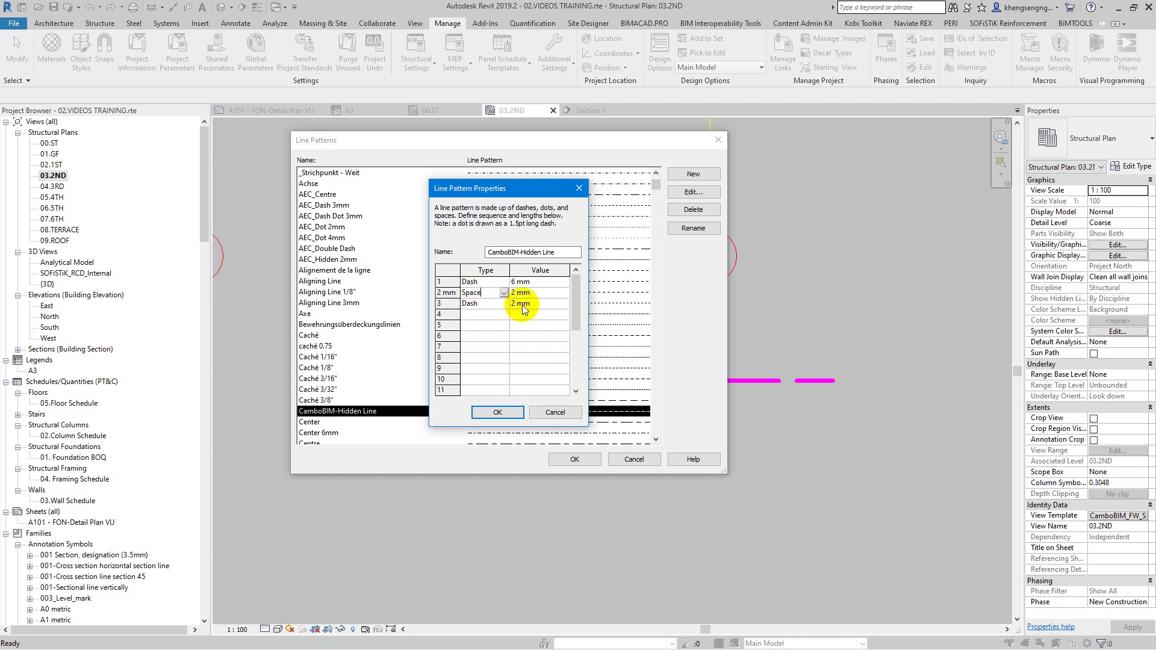
pyautogui.click(495, 302)
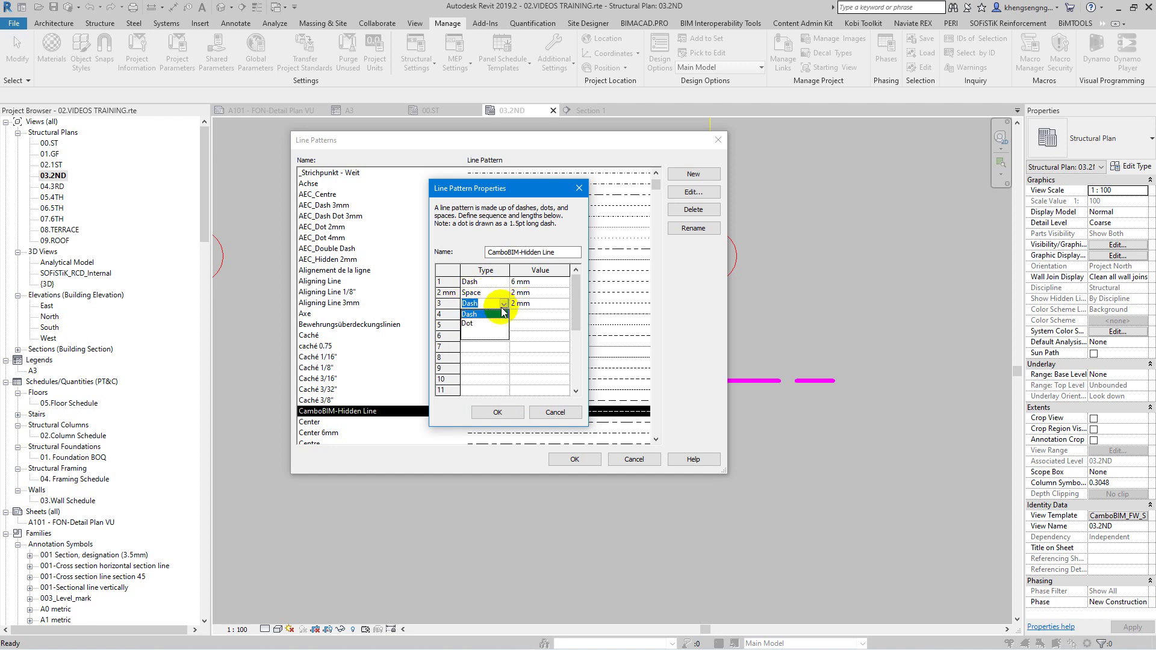
pyautogui.click(482, 313)
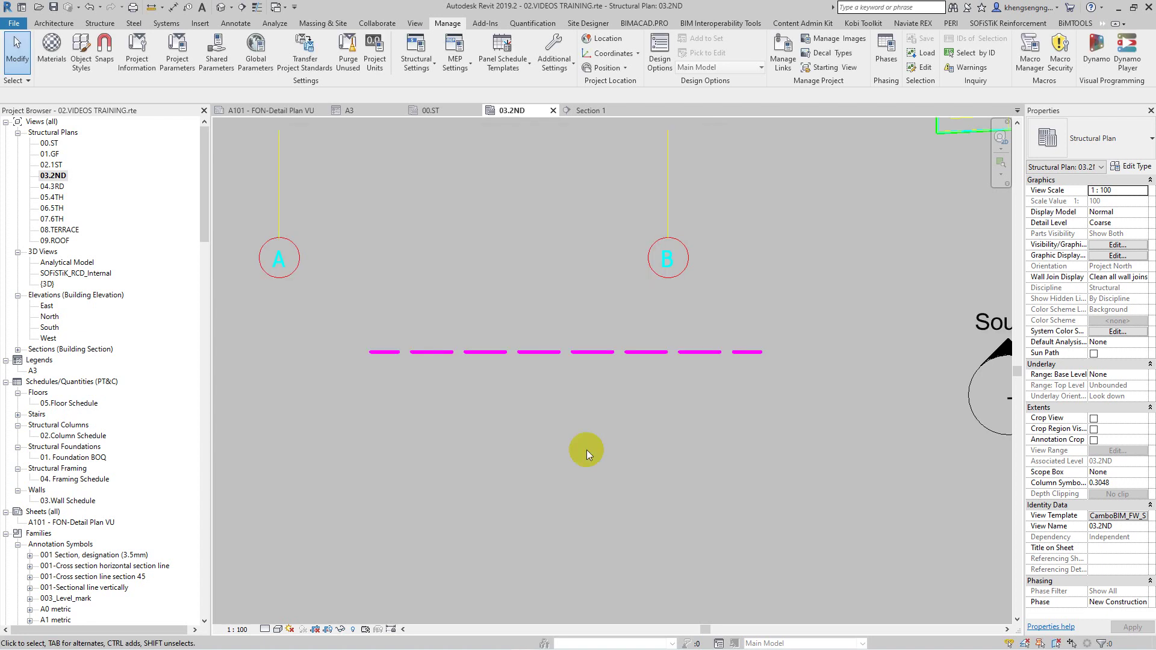
pyautogui.scroll(2, 588, 451)
pyautogui.scroll(2, 581, 413)
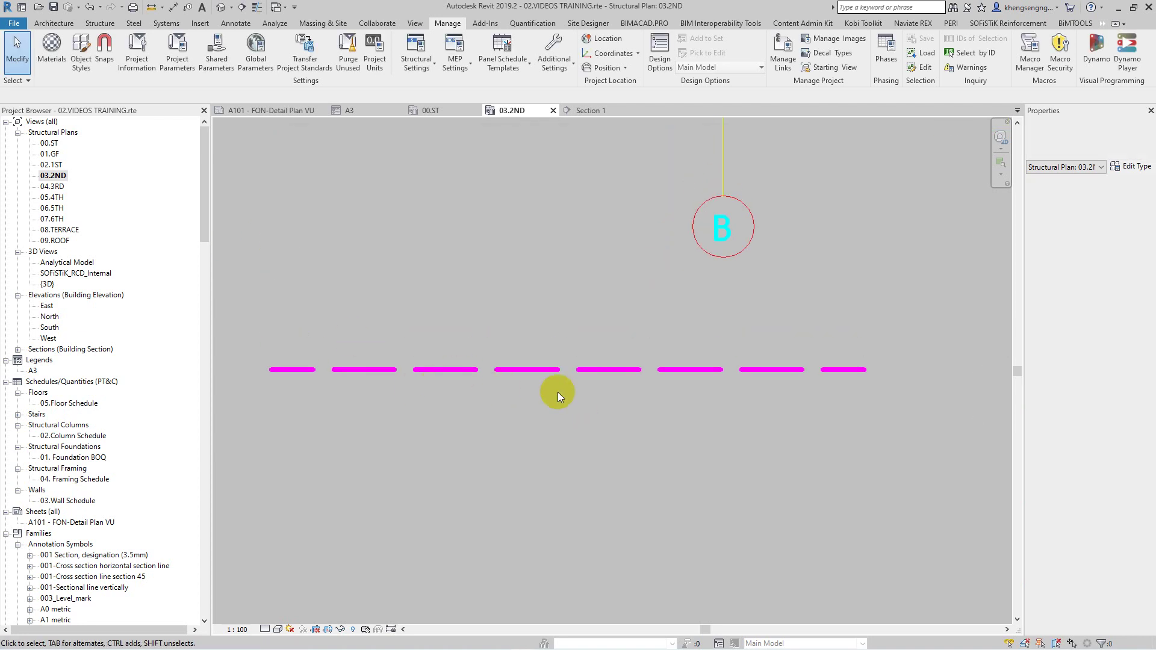
pyautogui.click(601, 393)
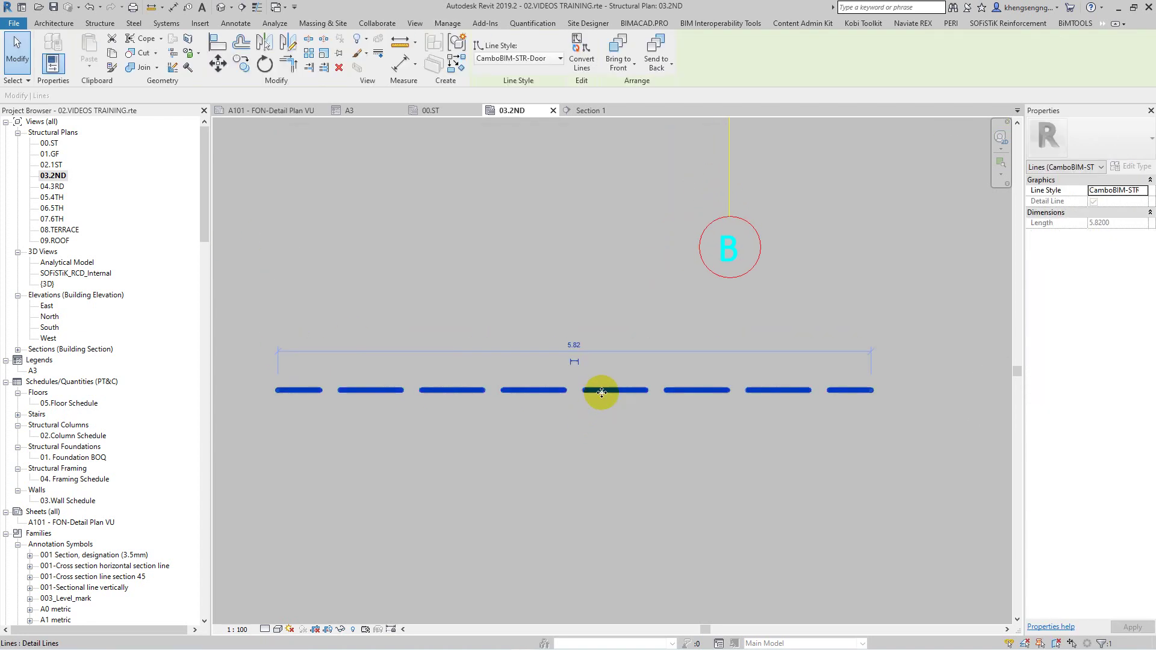
pyautogui.moveTo(720, 423); pyautogui.dragTo(722, 432, button='middle')
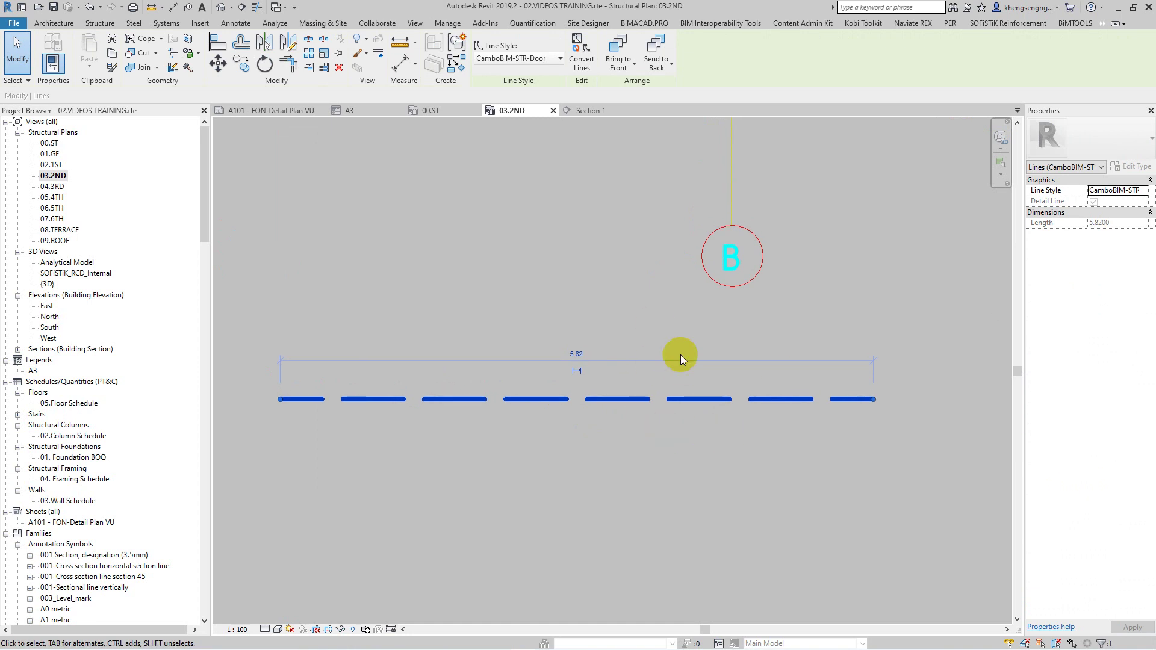
pyautogui.click(548, 244)
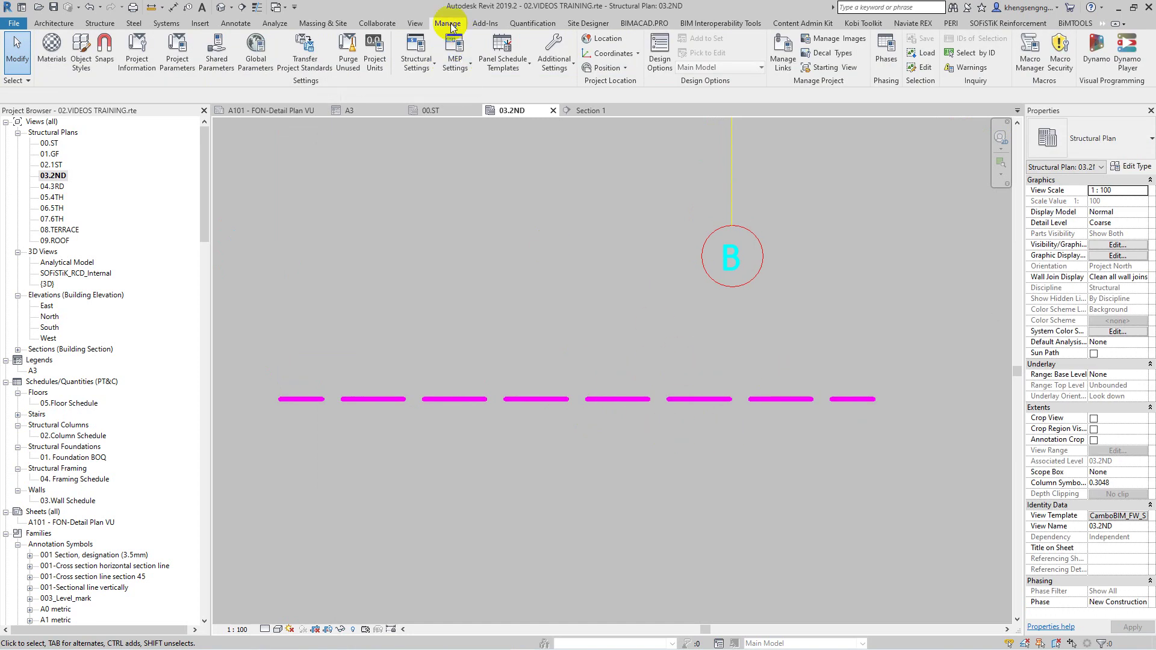
# - Open Line Patterns and start editing the CamboBIM-Hidden Line1 pattern
pyautogui.click(548, 68)
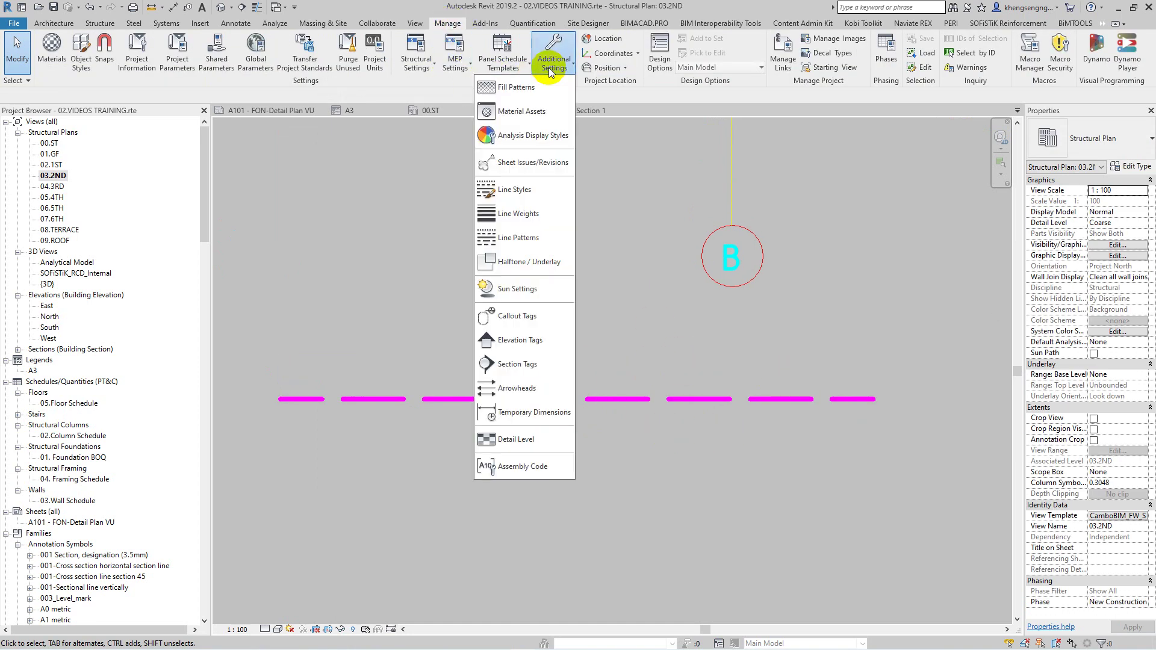
pyautogui.click(532, 240)
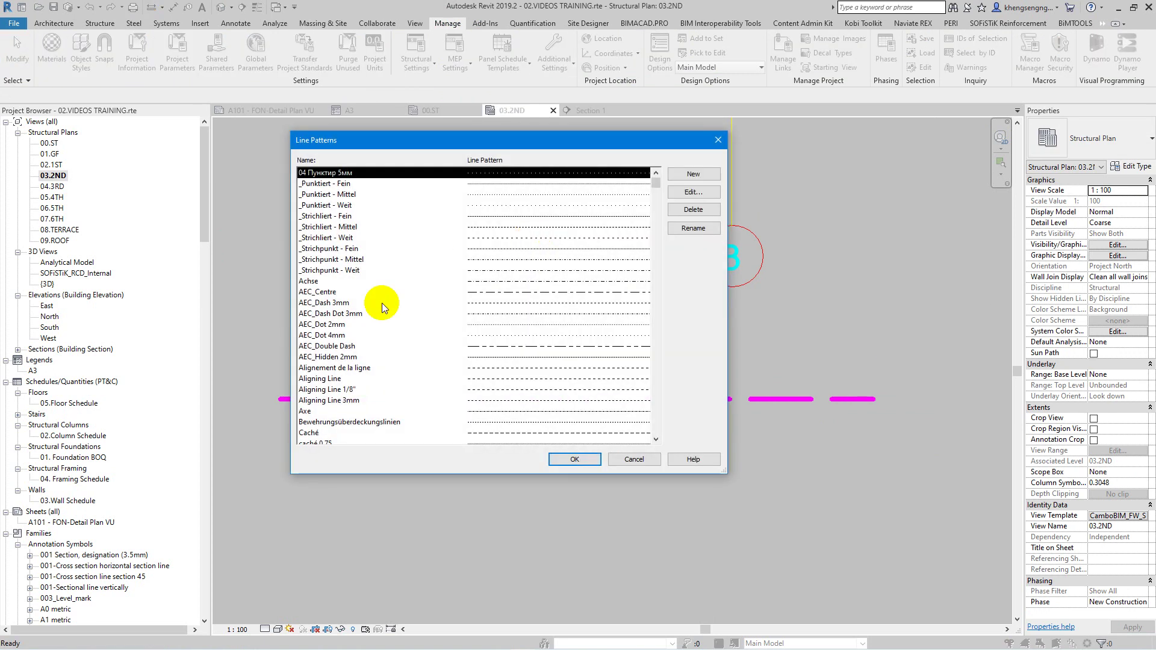
pyautogui.scroll(-3, 361, 358)
pyautogui.scroll(-3, 361, 359)
pyautogui.click(444, 316)
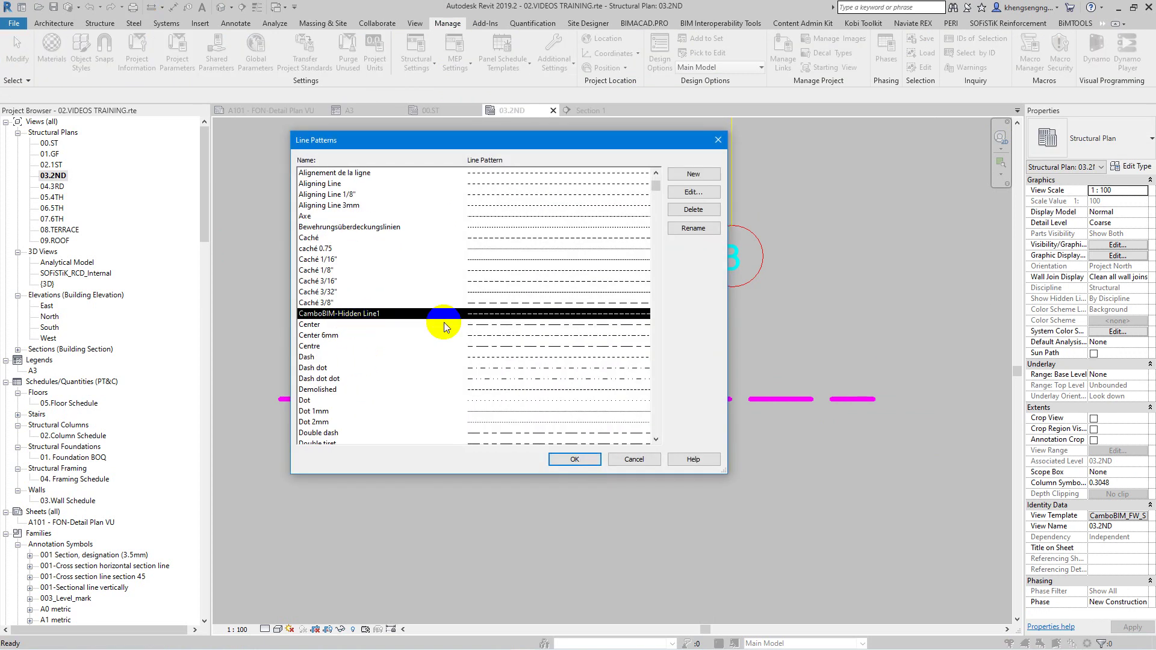
pyautogui.click(693, 192)
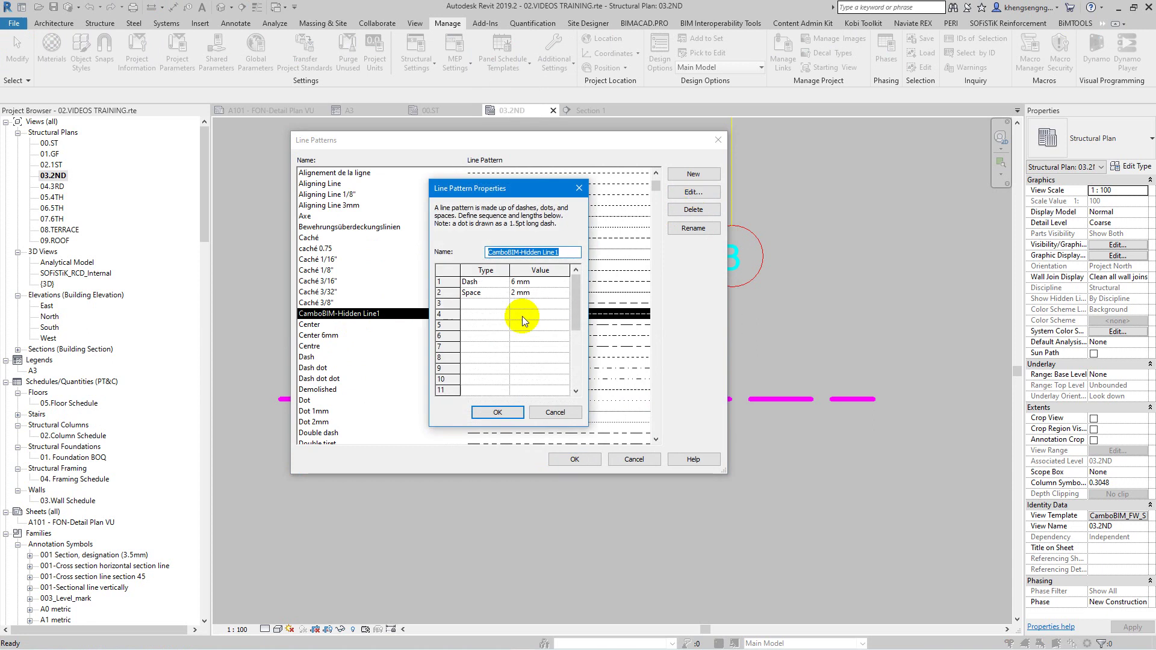
# - Append a dot and a 2 mm space to the pattern, making it dash-dot
pyautogui.click(484, 283)
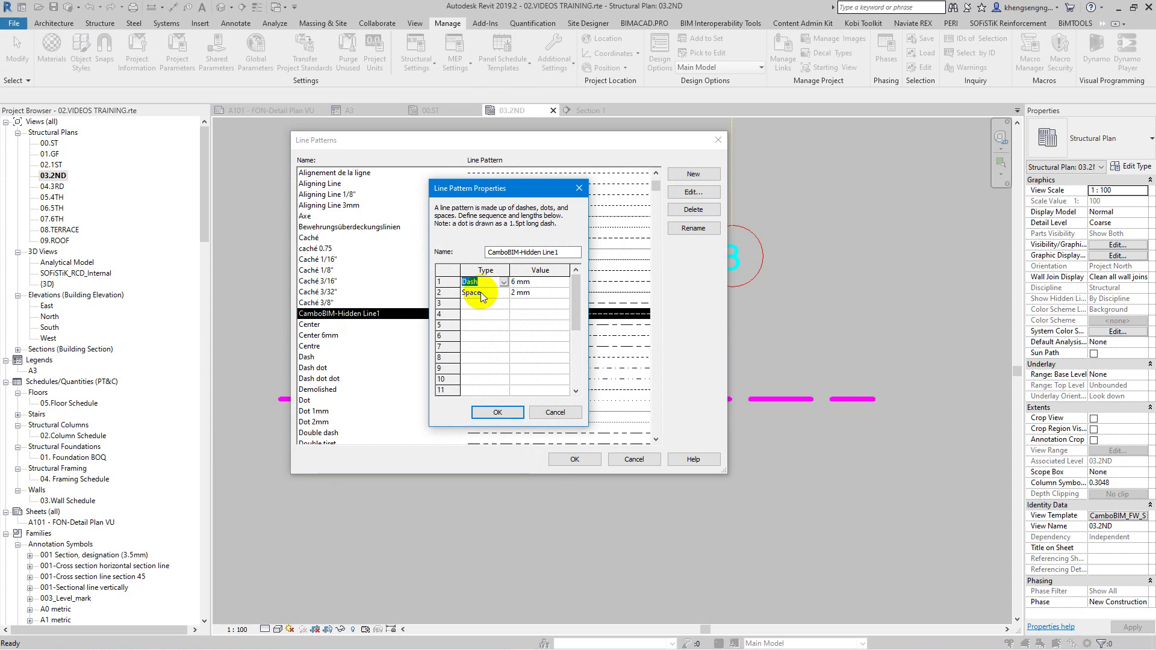
pyautogui.click(479, 304)
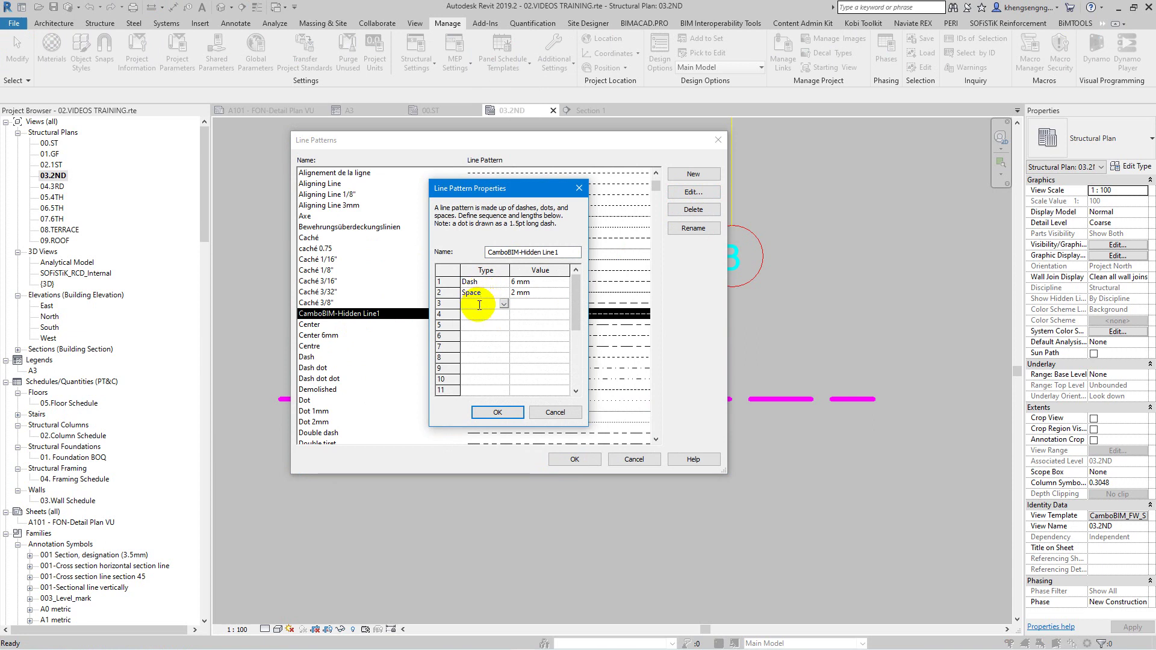
pyautogui.click(503, 304)
pyautogui.click(508, 319)
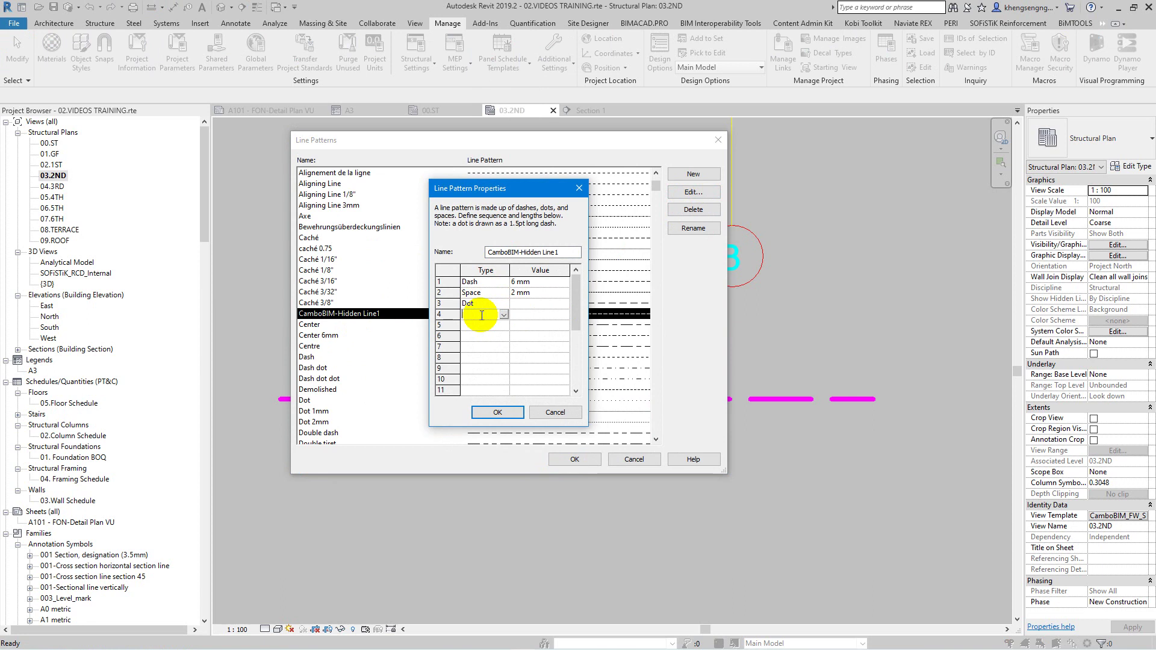
pyautogui.click(503, 314)
pyautogui.click(477, 328)
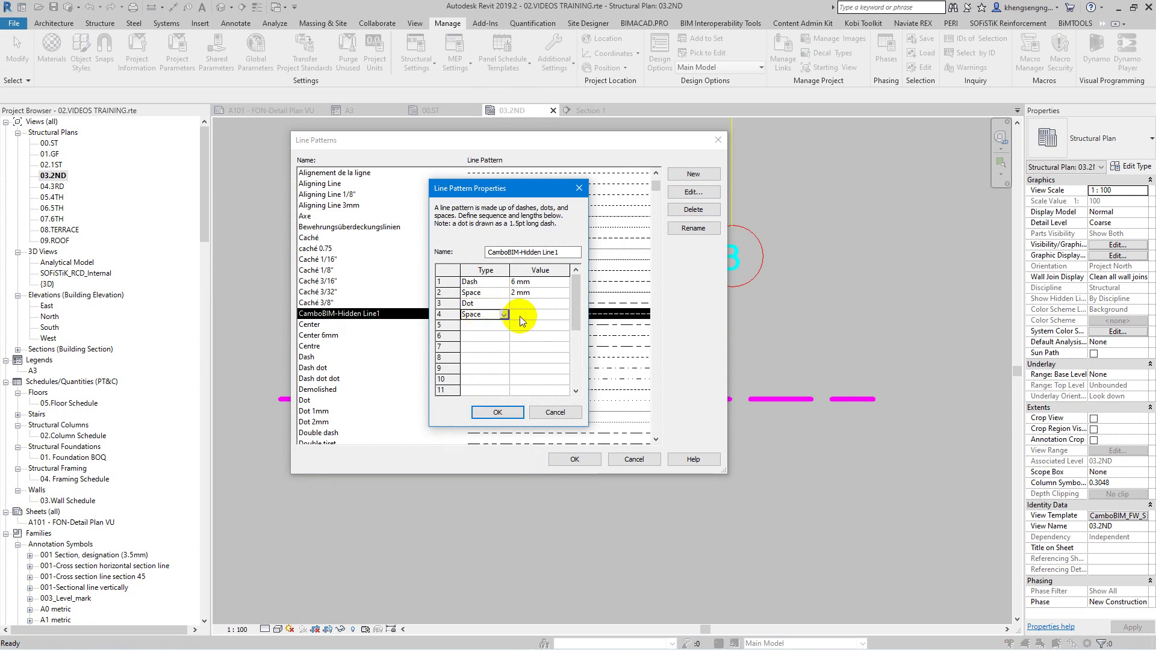
pyautogui.click(522, 315)
pyautogui.write('2')
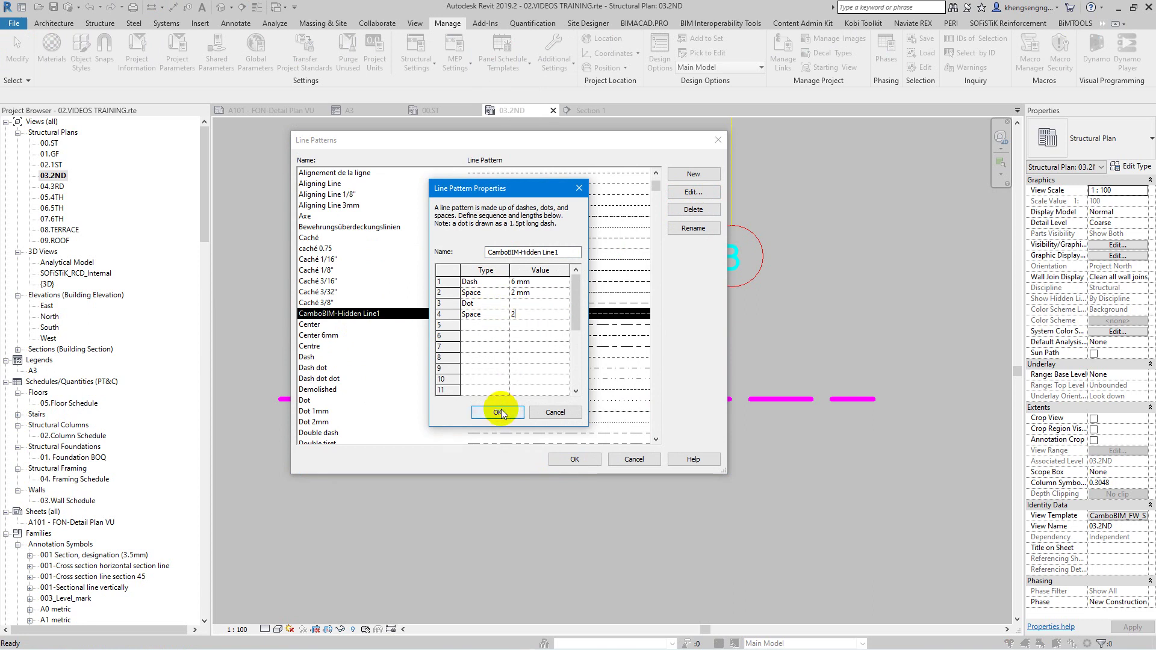
pyautogui.click(495, 412)
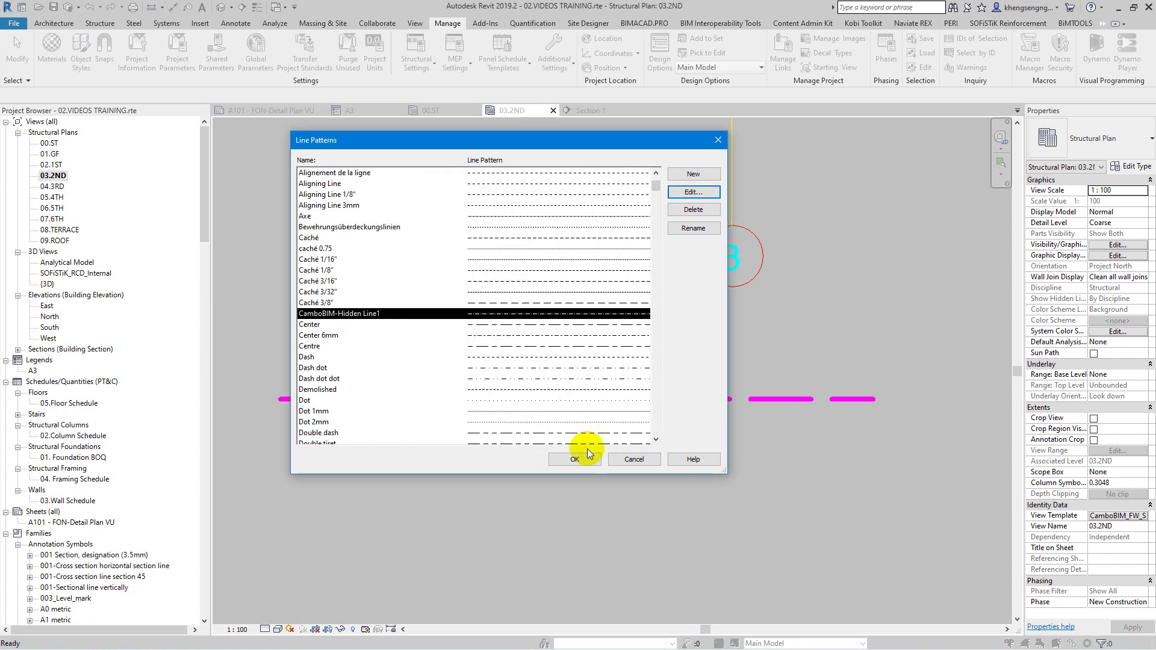
pyautogui.click(569, 459)
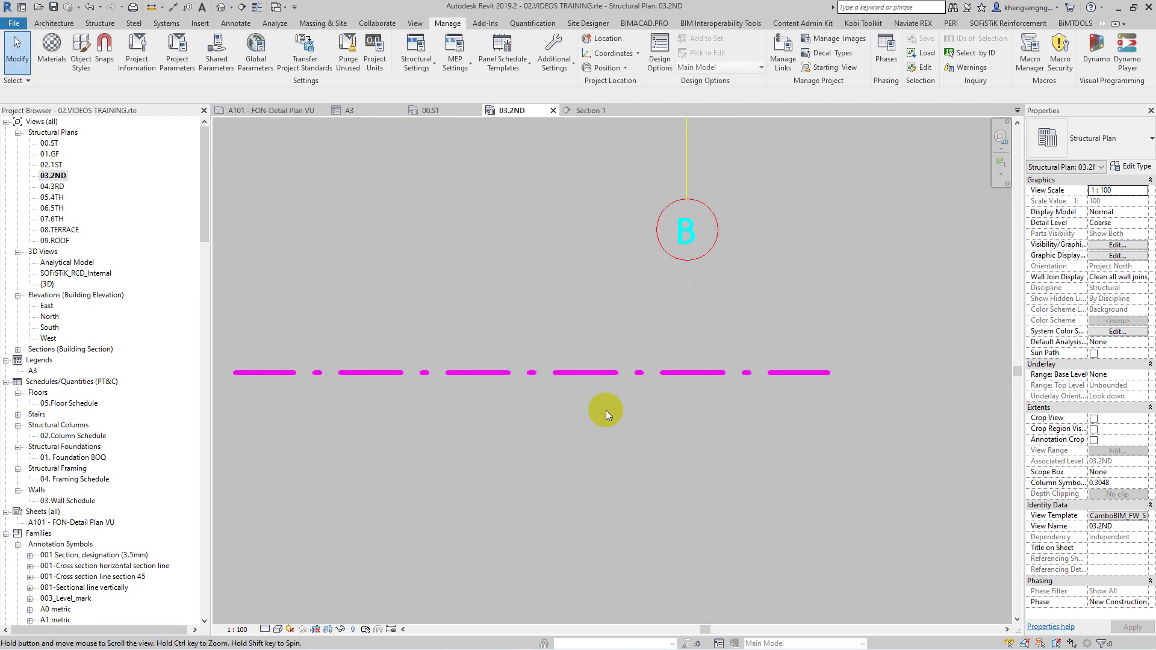
pyautogui.scroll(2, 626, 386)
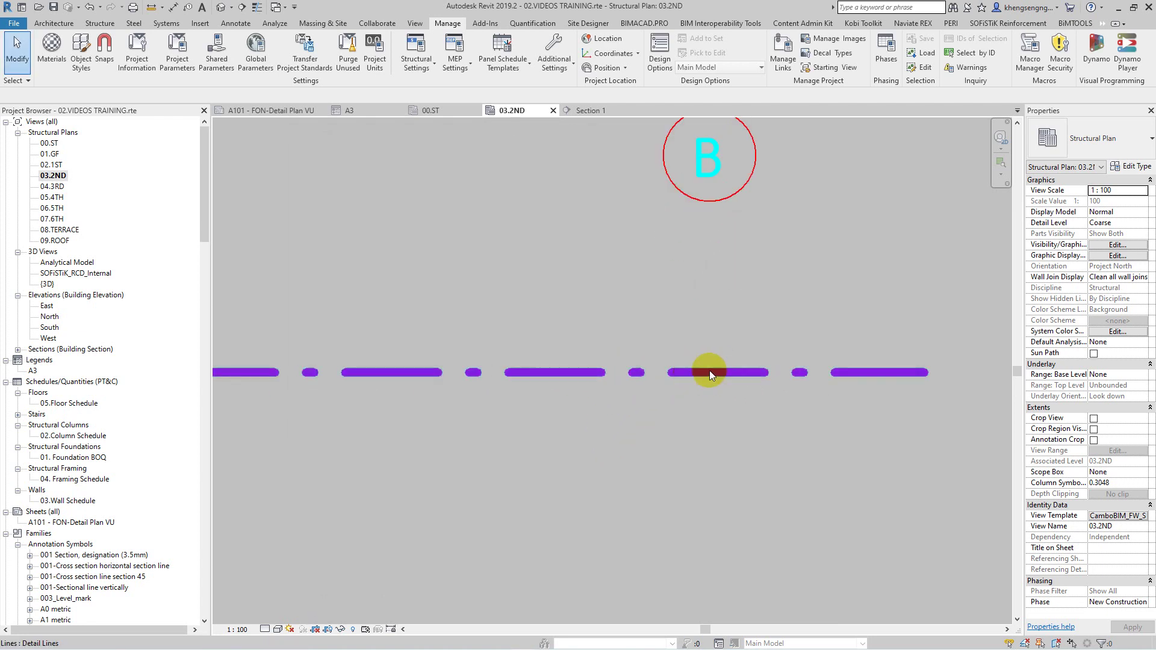
pyautogui.scroll(-2, 693, 374)
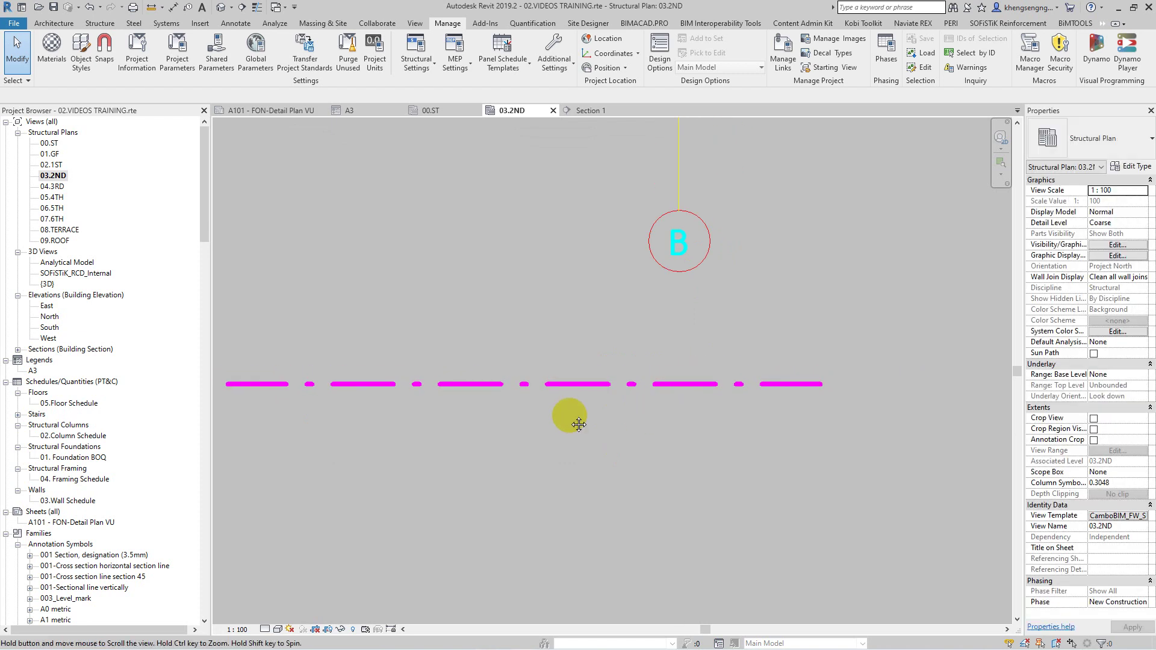
pyautogui.scroll(-1, 530, 385)
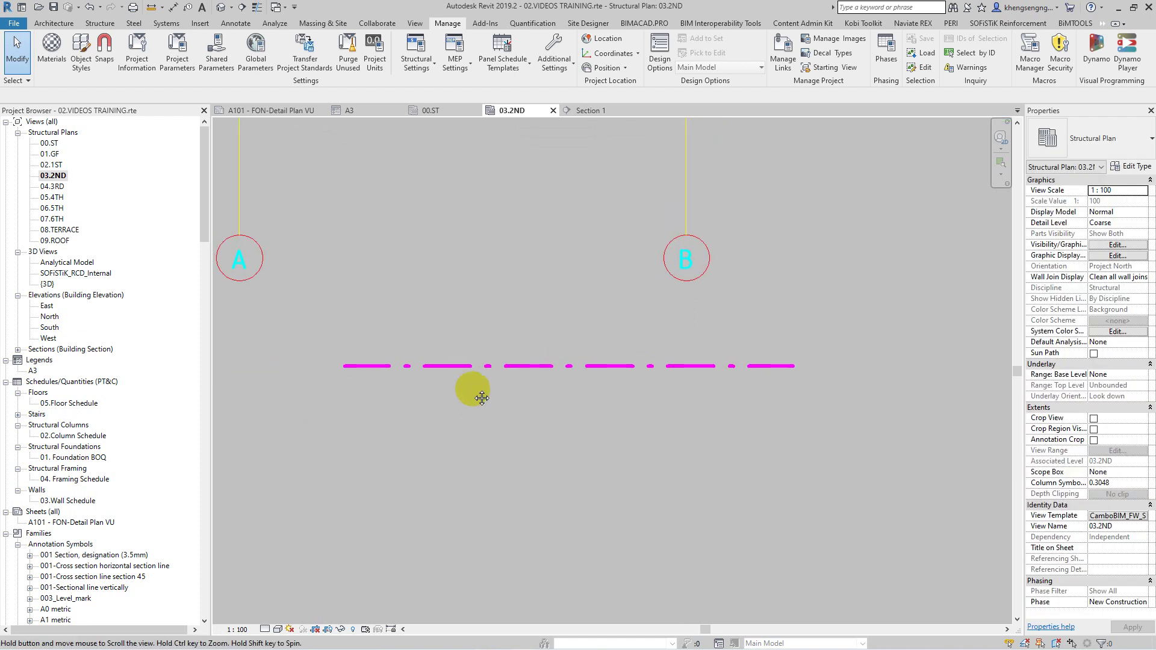
pyautogui.moveTo(480, 392); pyautogui.dragTo(499, 369, button='middle')
pyautogui.moveTo(550, 400); pyautogui.dragTo(561, 420, button='middle')
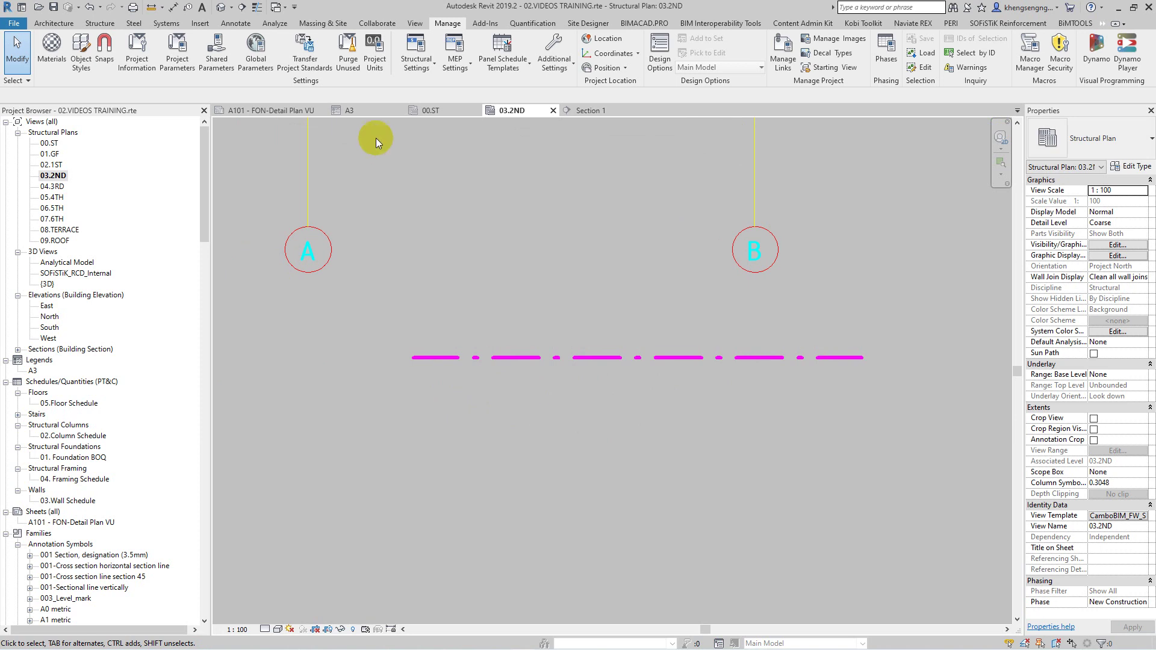
# - Reopen Line Patterns and scroll down through the imported patterns
pyautogui.click(554, 60)
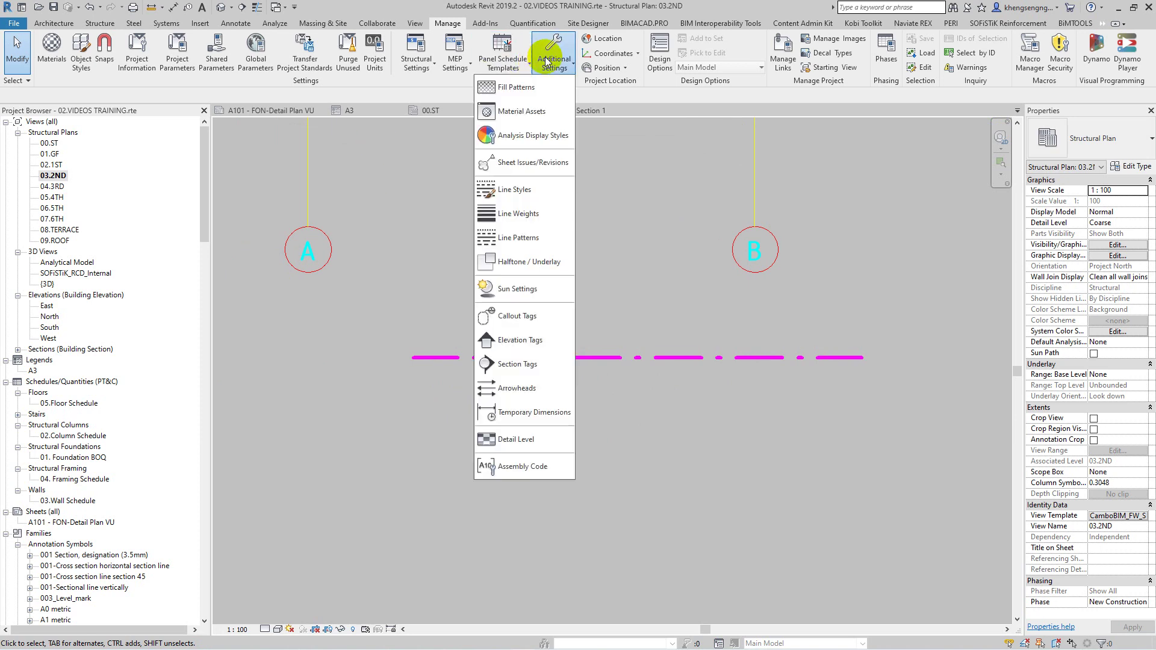
pyautogui.click(511, 238)
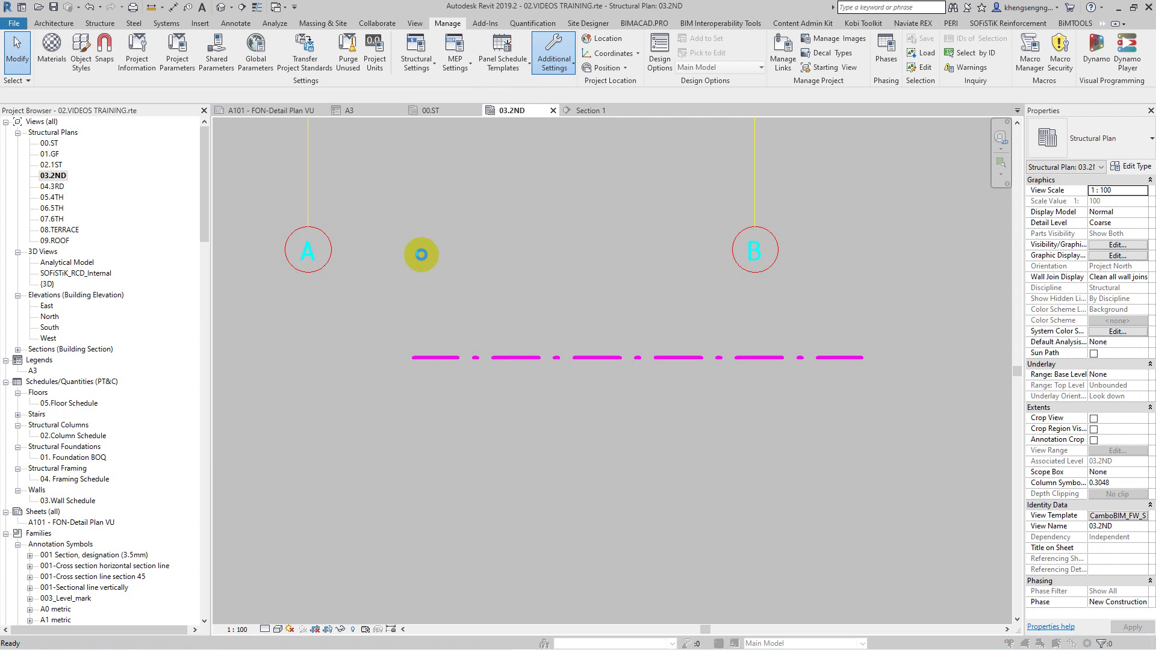
pyautogui.scroll(-3, 381, 313)
pyautogui.scroll(-3, 369, 320)
pyautogui.scroll(-2, 369, 276)
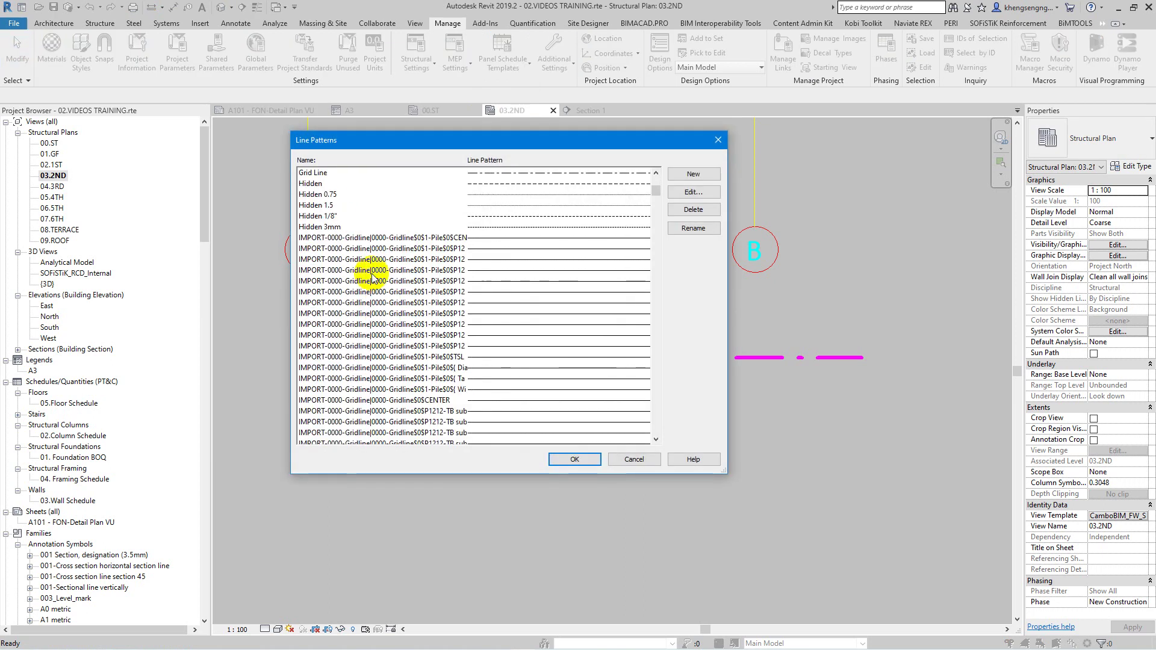
pyautogui.scroll(-5, 337, 356)
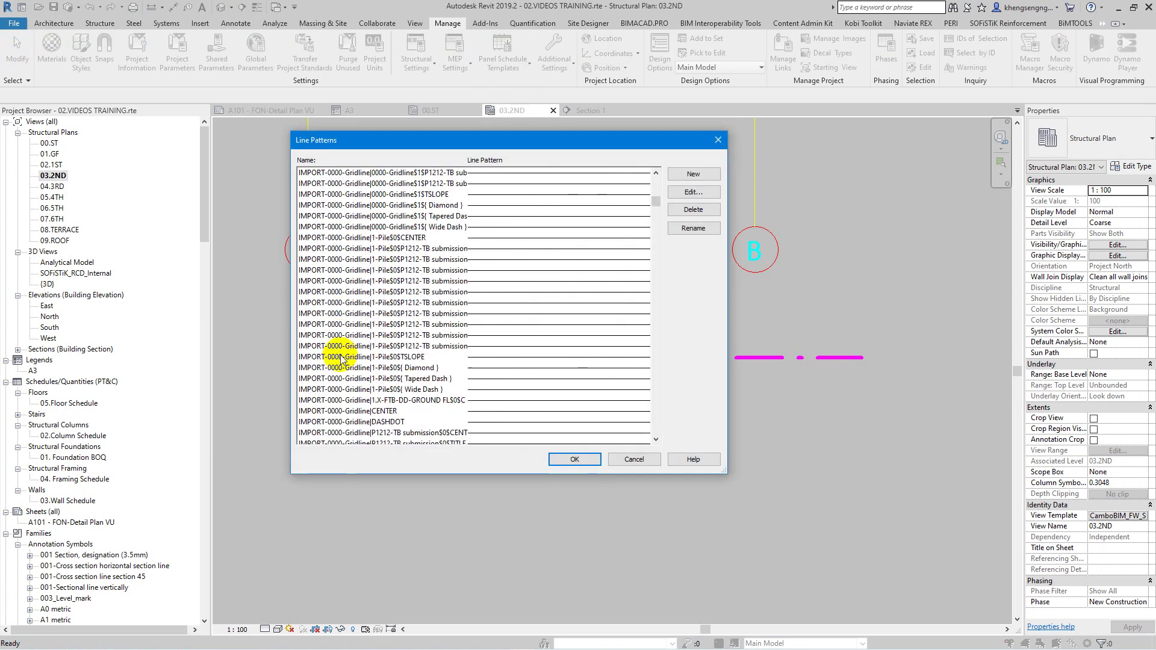
pyautogui.scroll(-5, 342, 359)
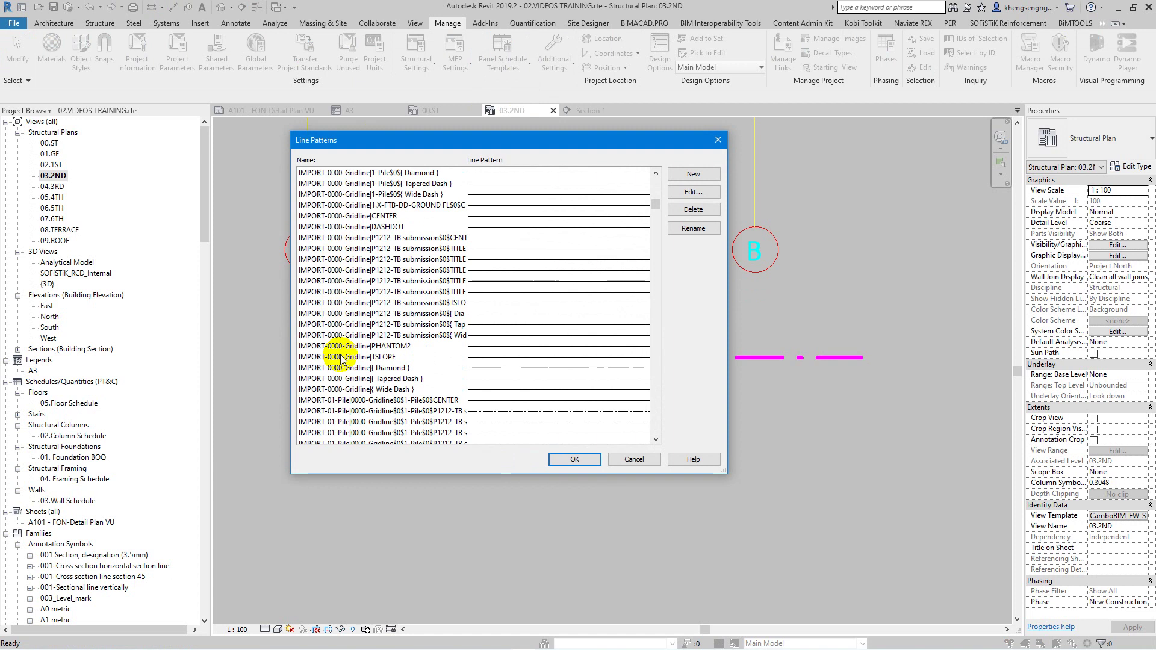
pyautogui.scroll(-5, 344, 360)
pyautogui.scroll(-5, 345, 359)
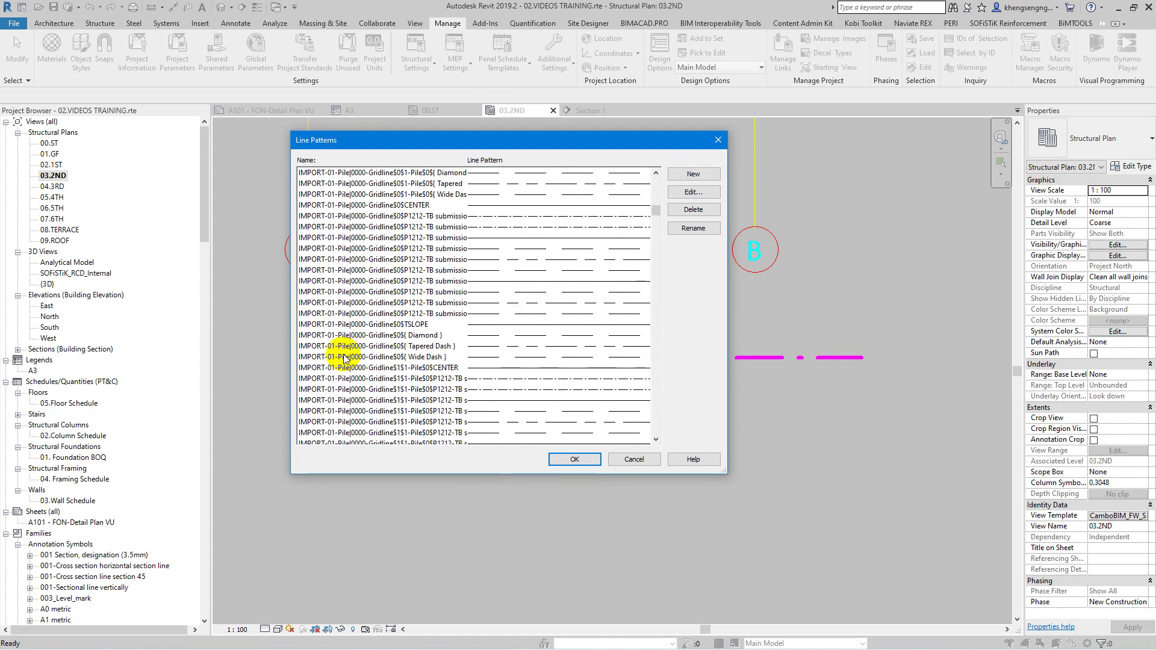
pyautogui.scroll(-5, 345, 360)
pyautogui.scroll(-5, 345, 359)
pyautogui.scroll(-5, 344, 359)
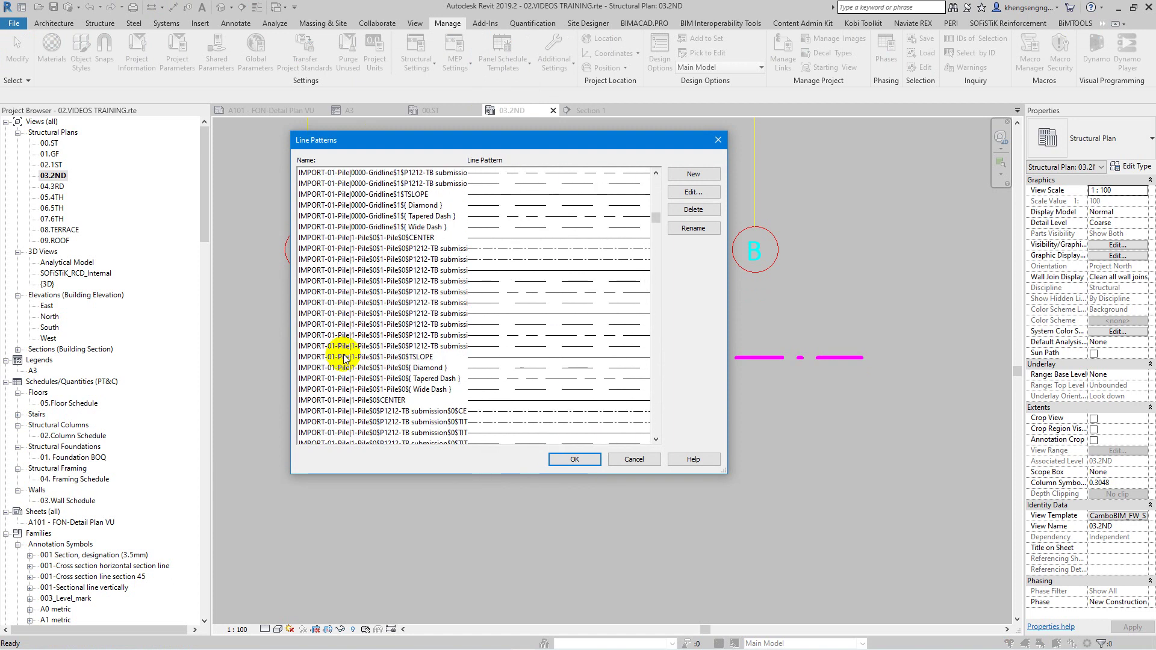
pyautogui.scroll(-5, 336, 353)
pyautogui.scroll(-5, 332, 310)
pyautogui.scroll(-5, 335, 310)
pyautogui.scroll(-5, 358, 338)
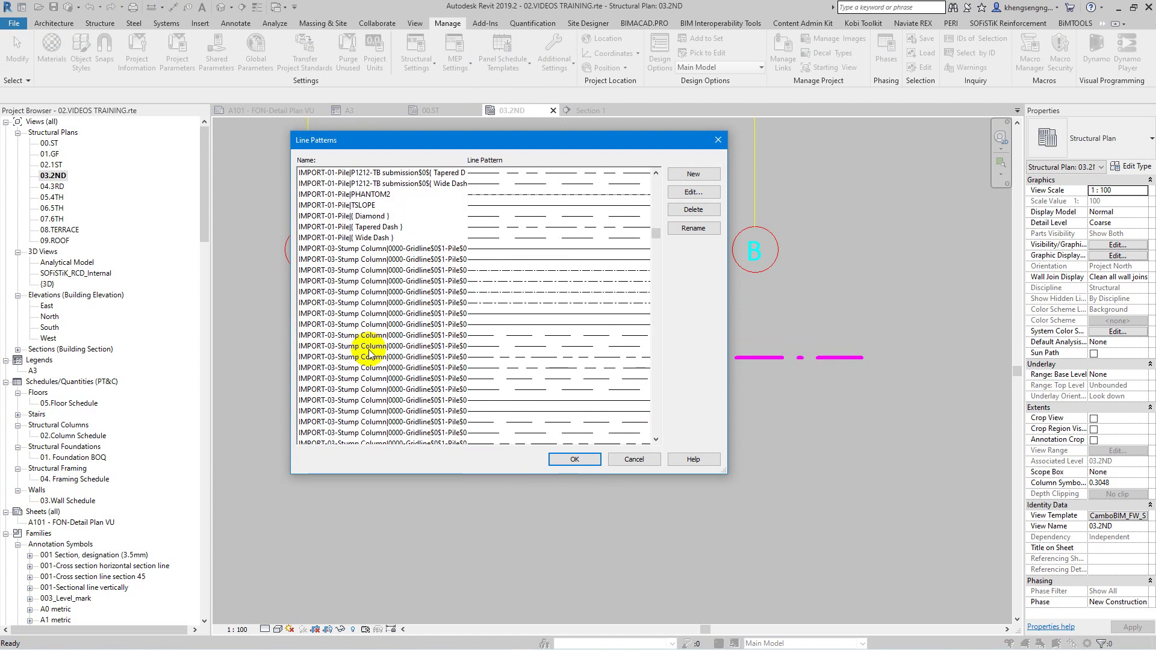
pyautogui.scroll(-5, 361, 343)
pyautogui.scroll(-5, 361, 343)
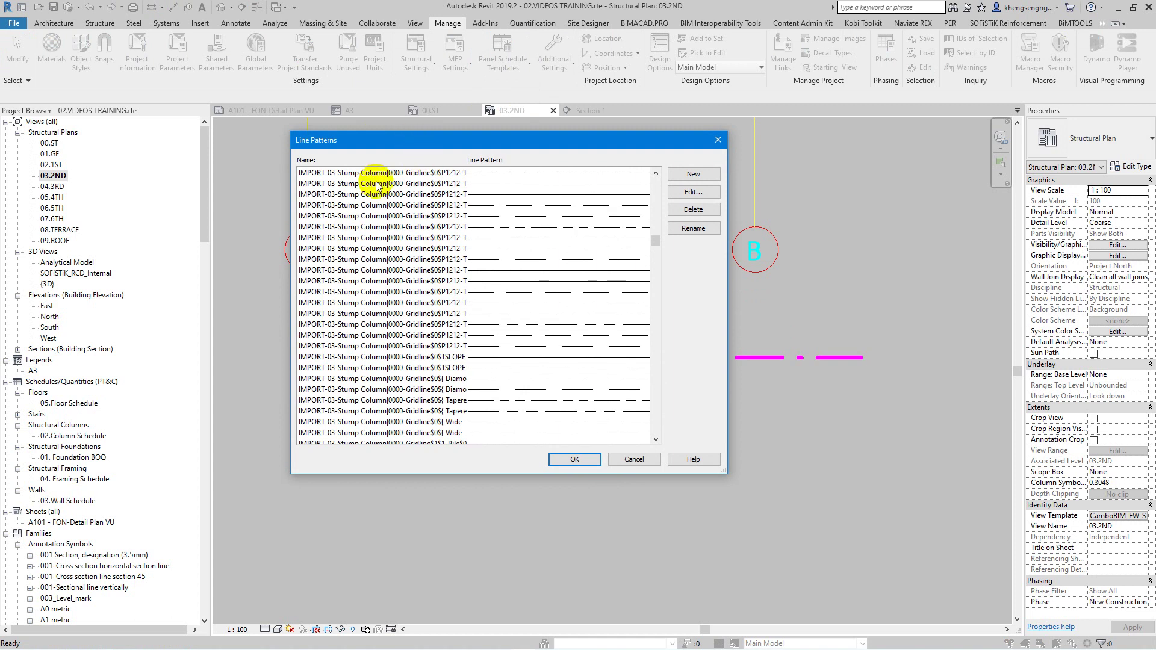
# - Select an IMPORT-03-Stump Column pattern, then close the dialog without changes
pyautogui.click(331, 174)
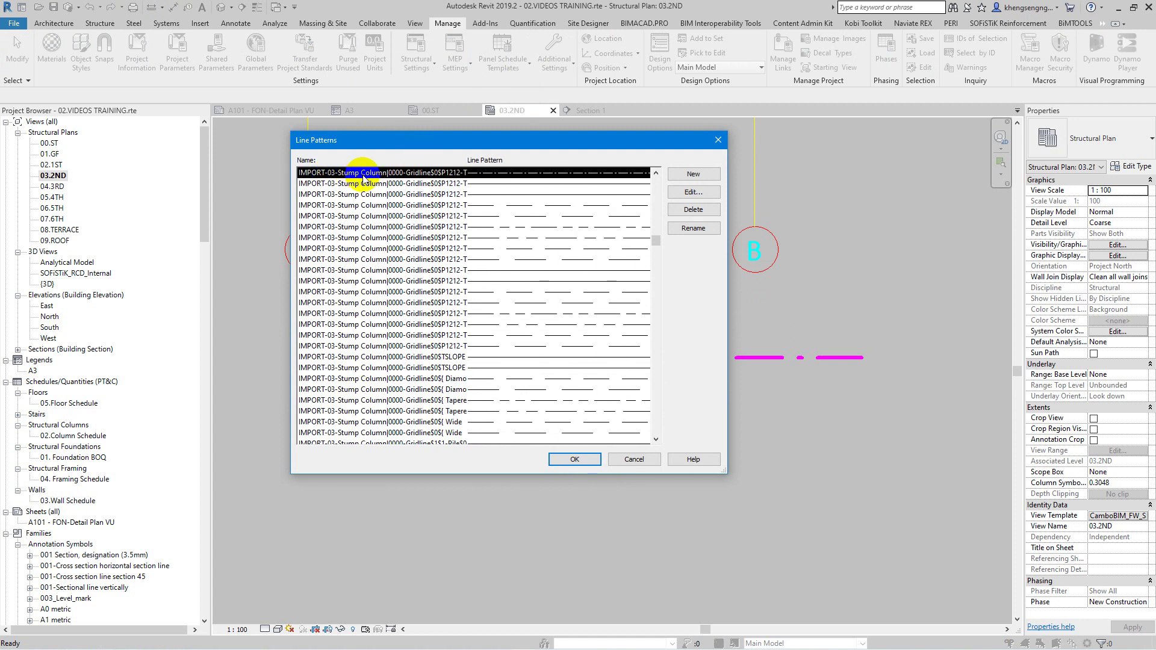
pyautogui.scroll(-8, 425, 253)
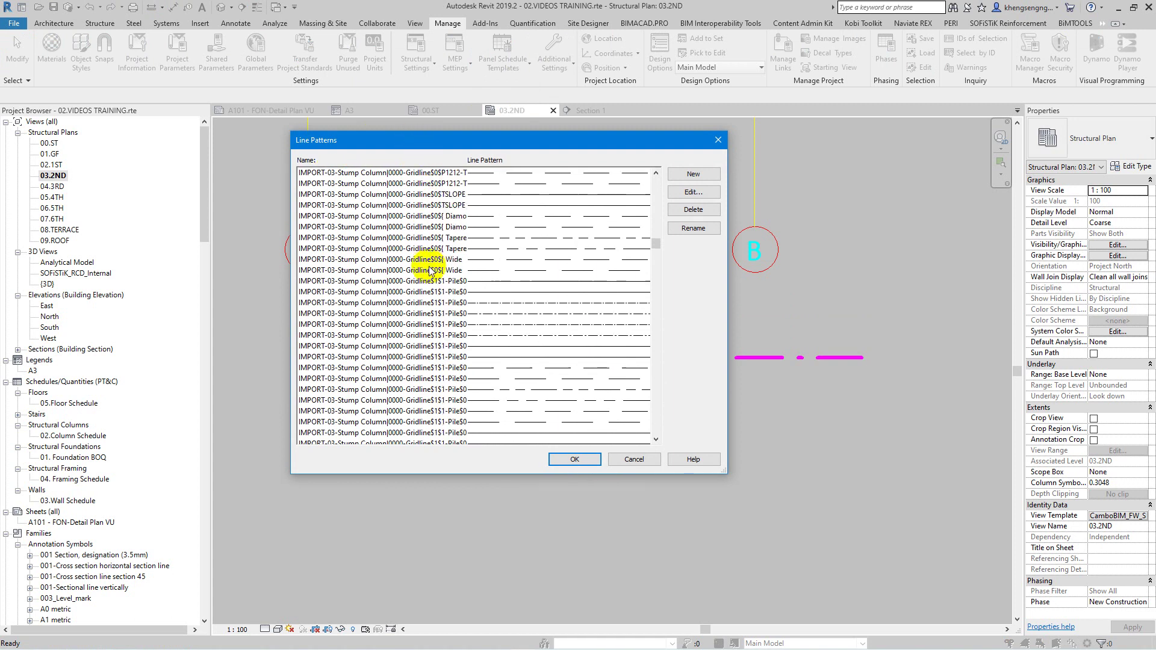
pyautogui.scroll(-1, 430, 271)
pyautogui.moveTo(656, 247); pyautogui.dragTo(655, 392)
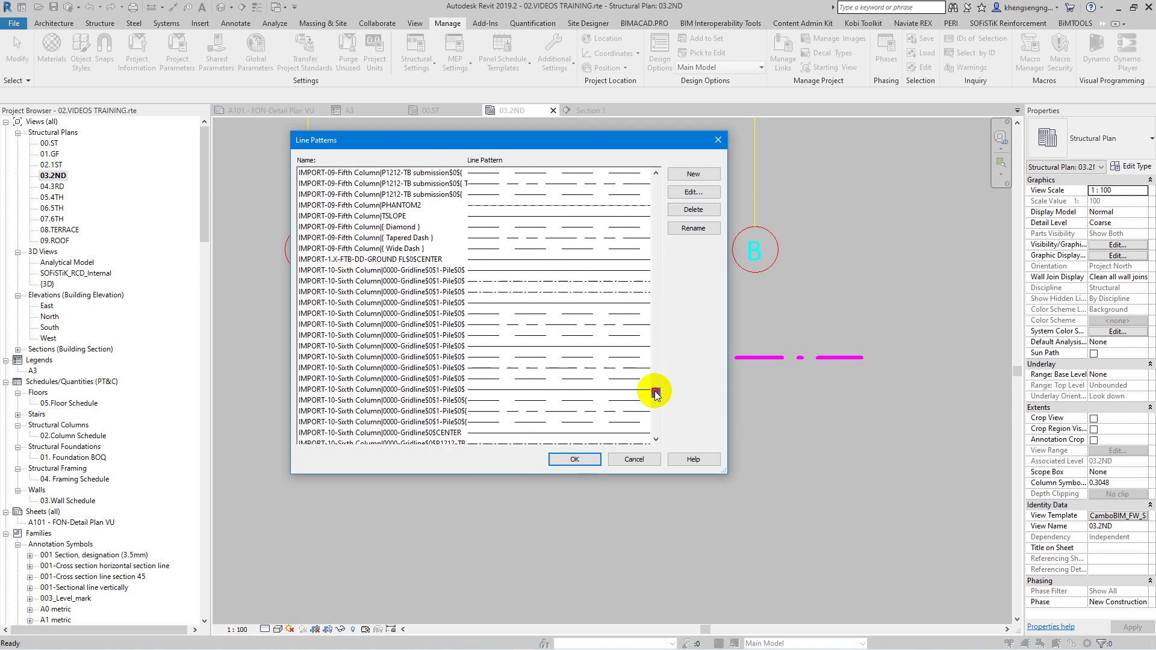
pyautogui.press('Escape')
pyautogui.scroll(-2, 626, 403)
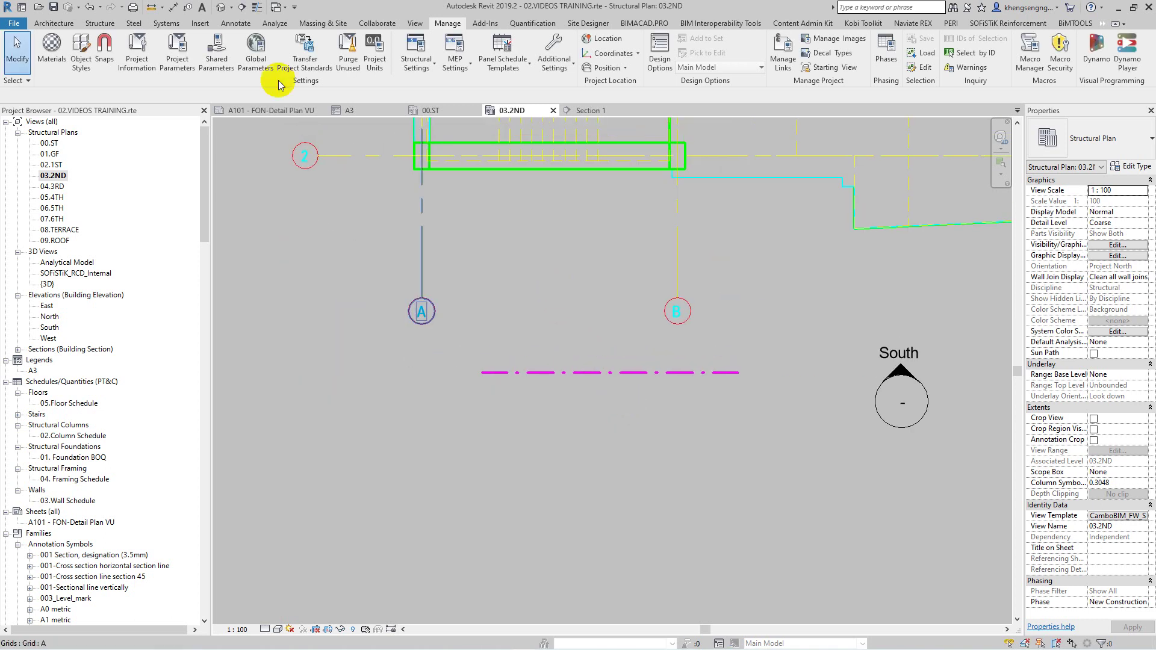
# - In the {3D} view, reveal hidden elements and unhide everything selected
pyautogui.click(221, 10)
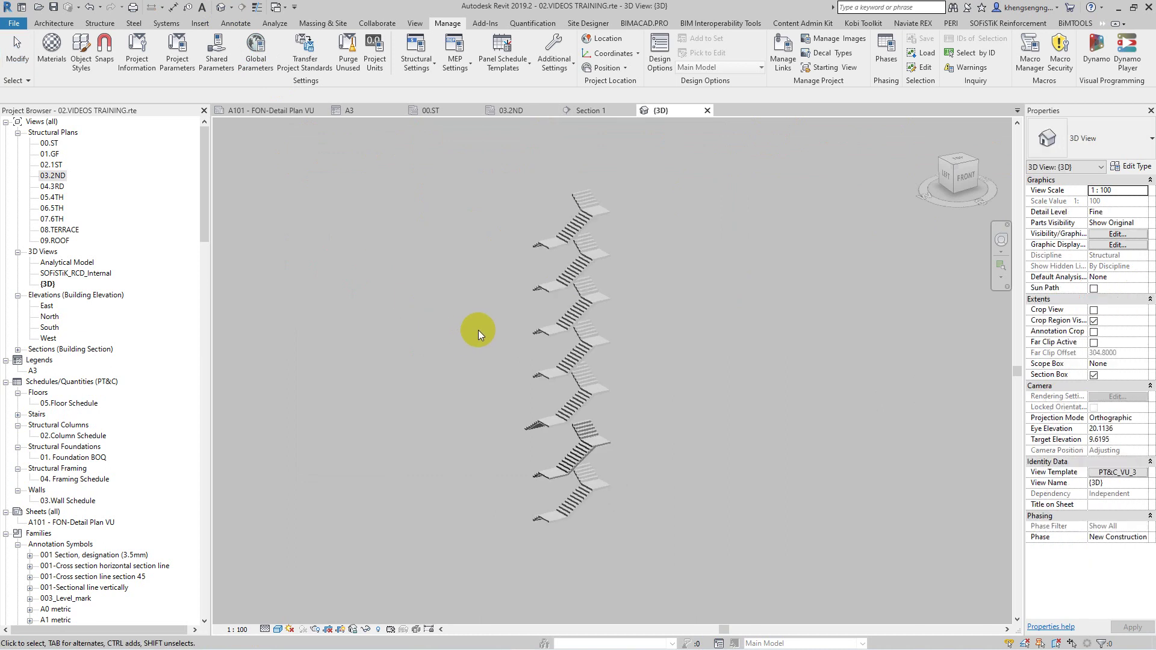
pyautogui.scroll(-2, 433, 299)
pyautogui.scroll(-2, 434, 237)
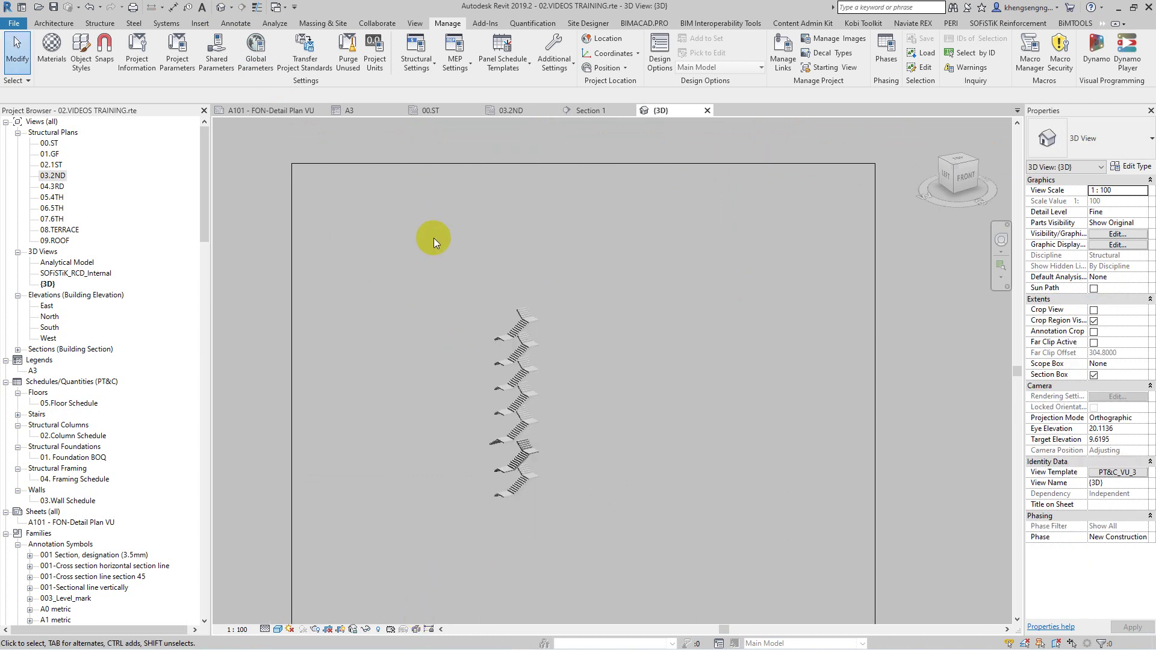
pyautogui.moveTo(434, 237)
pyautogui.mouseDown(button='middle')
pyautogui.moveTo(440, 247)
pyautogui.moveTo(438, 232)
pyautogui.mouseUp(button='middle')
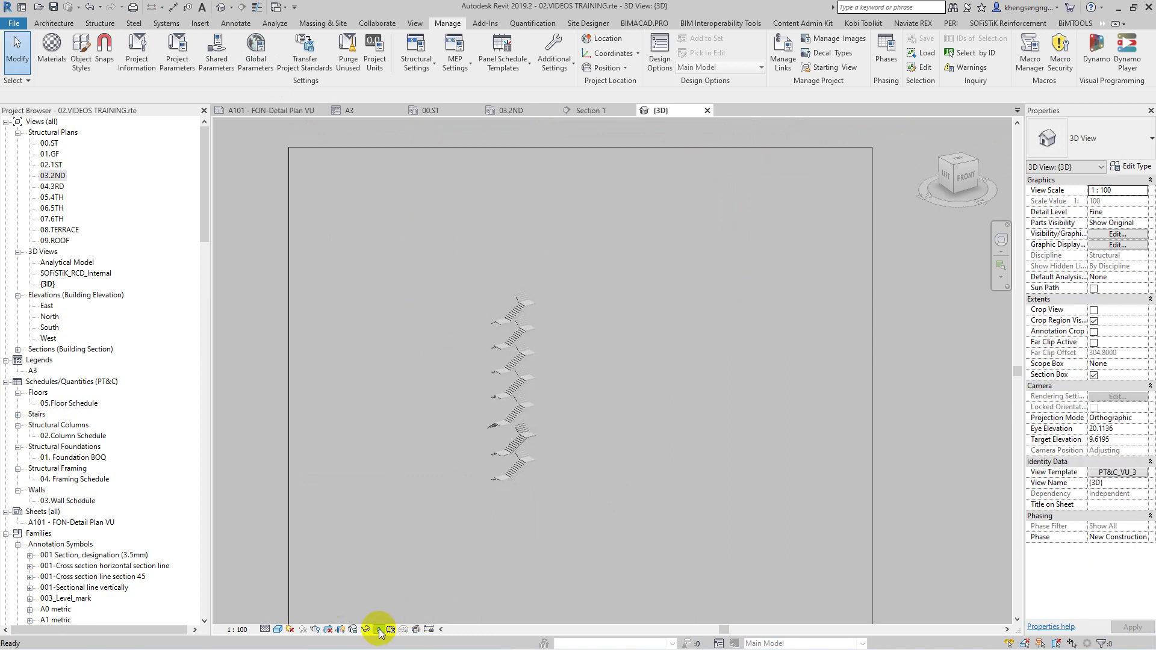
pyautogui.press('r')
pyautogui.press('h')
pyautogui.moveTo(419, 240); pyautogui.dragTo(619, 527)
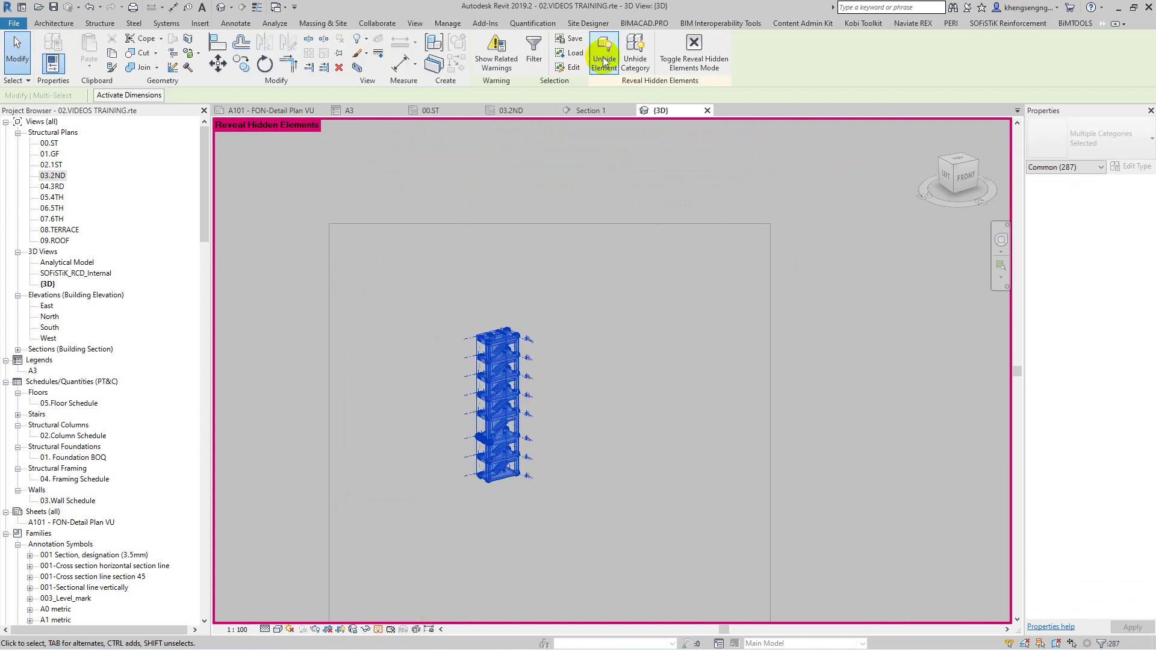
pyautogui.click(804, 362)
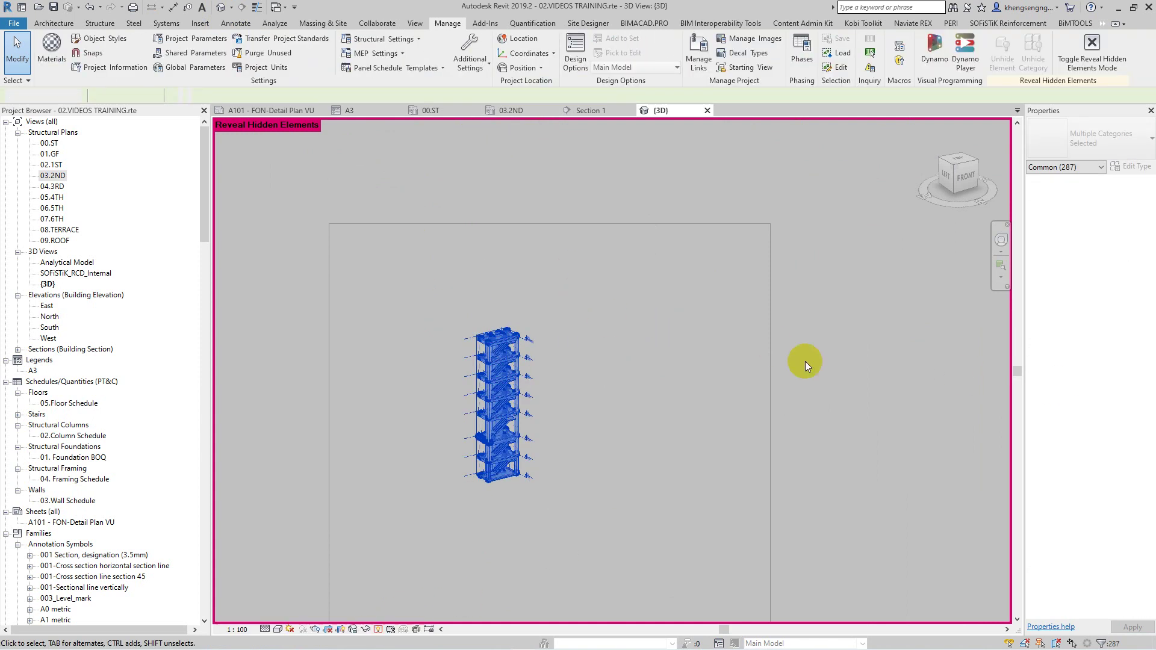
# - Exit reveal mode, turn off the Section Box, and zoom to fit the building
pyautogui.click(379, 632)
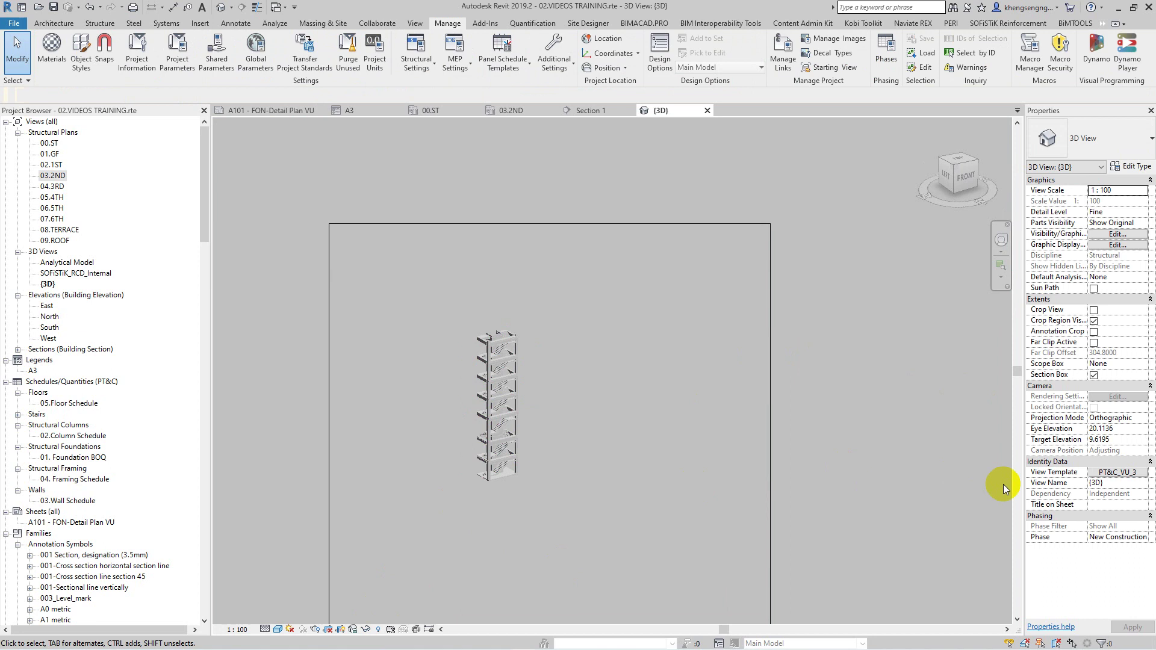
pyautogui.click(1093, 375)
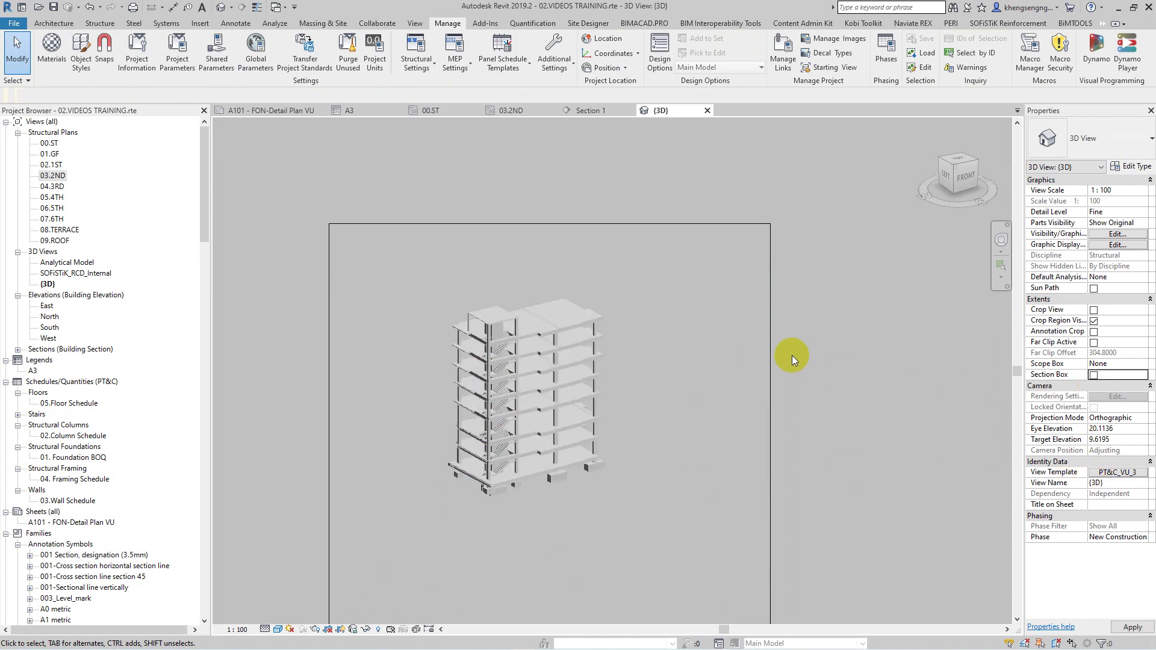
pyautogui.press('z')
pyautogui.press('f')
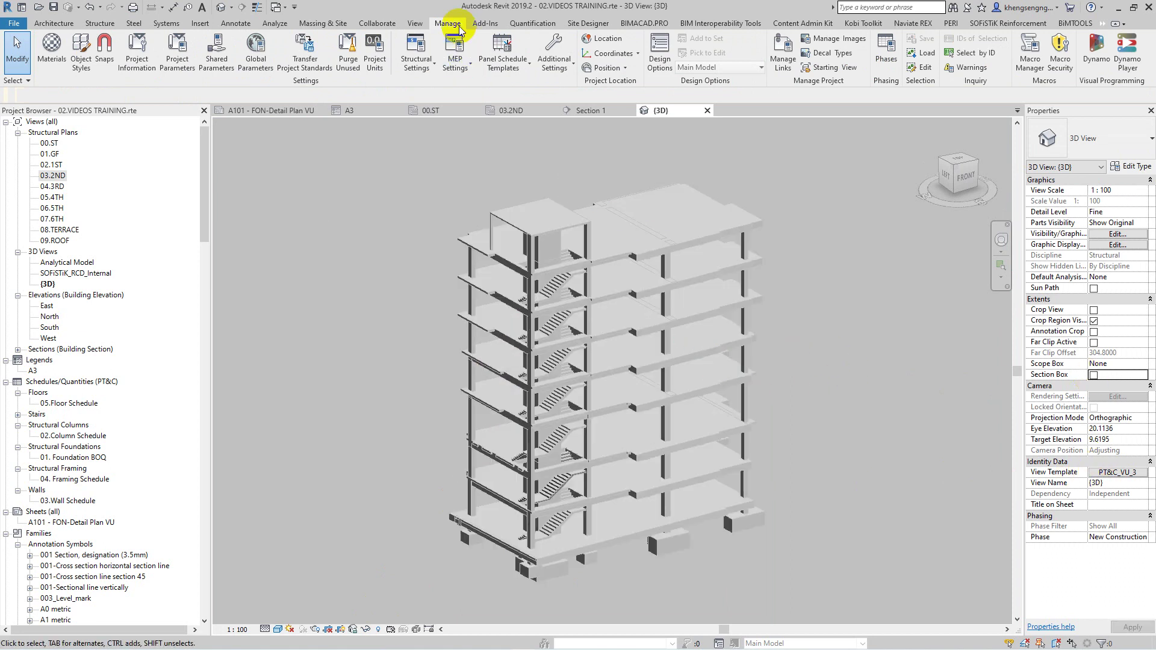
# - Reload all twelve DWG links, 0000-Gridline to ROOF FLOOR, from Manage Links' CAD Formats list
pyautogui.click(200, 24)
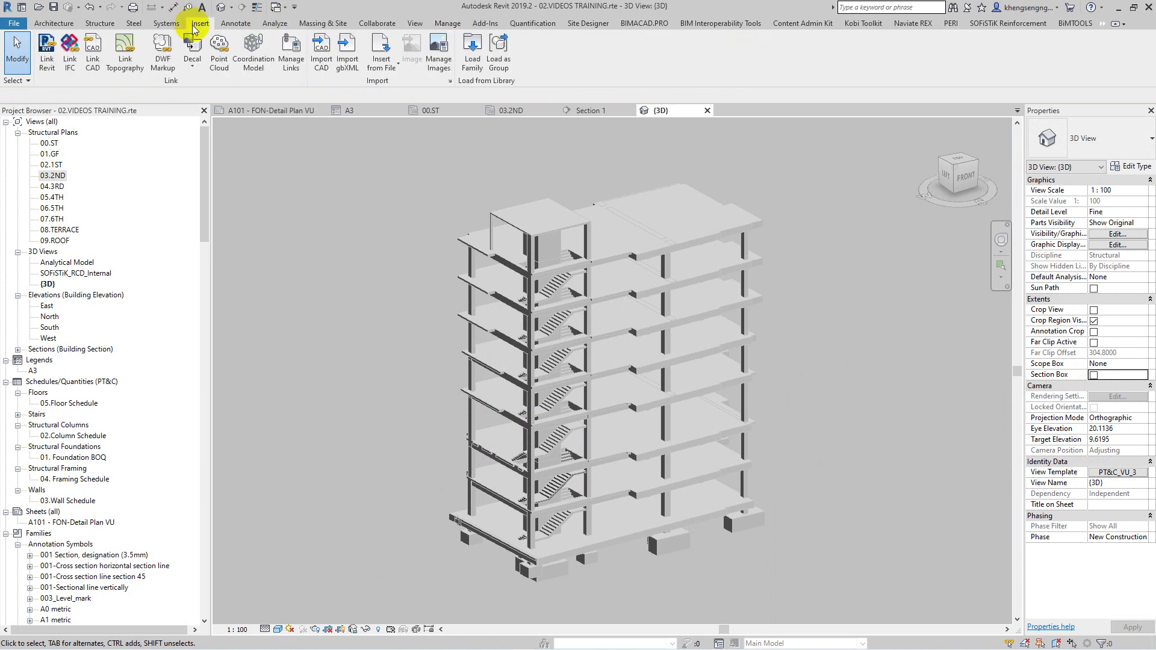
pyautogui.click(291, 51)
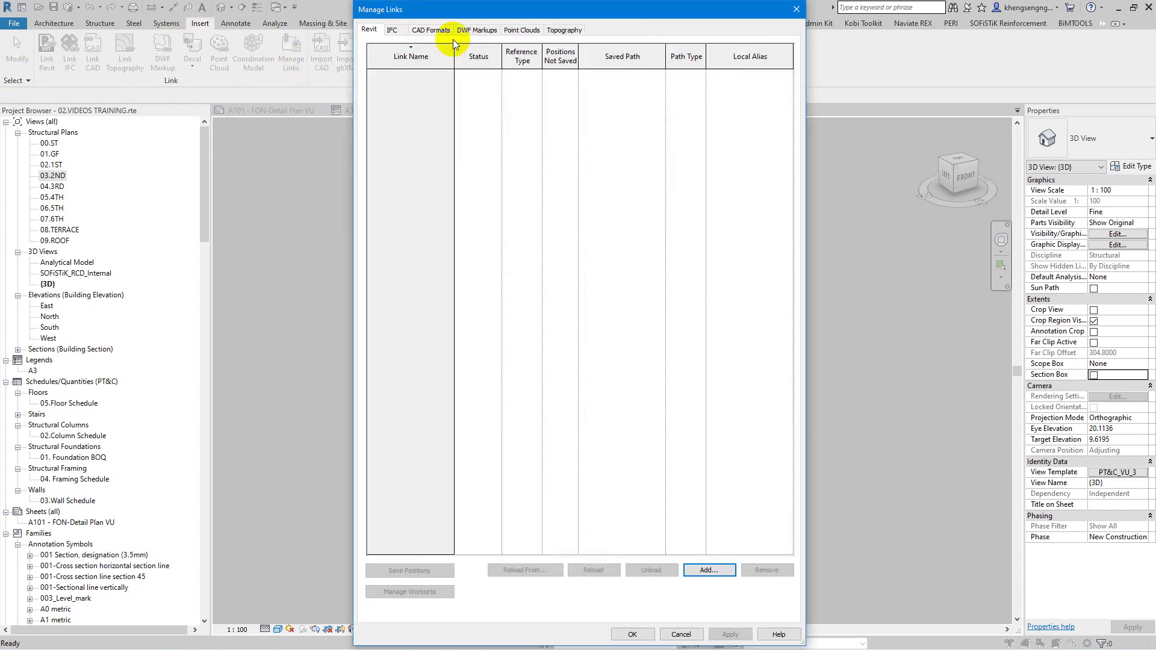
pyautogui.click(435, 31)
pyautogui.moveTo(413, 74); pyautogui.dragTo(415, 194)
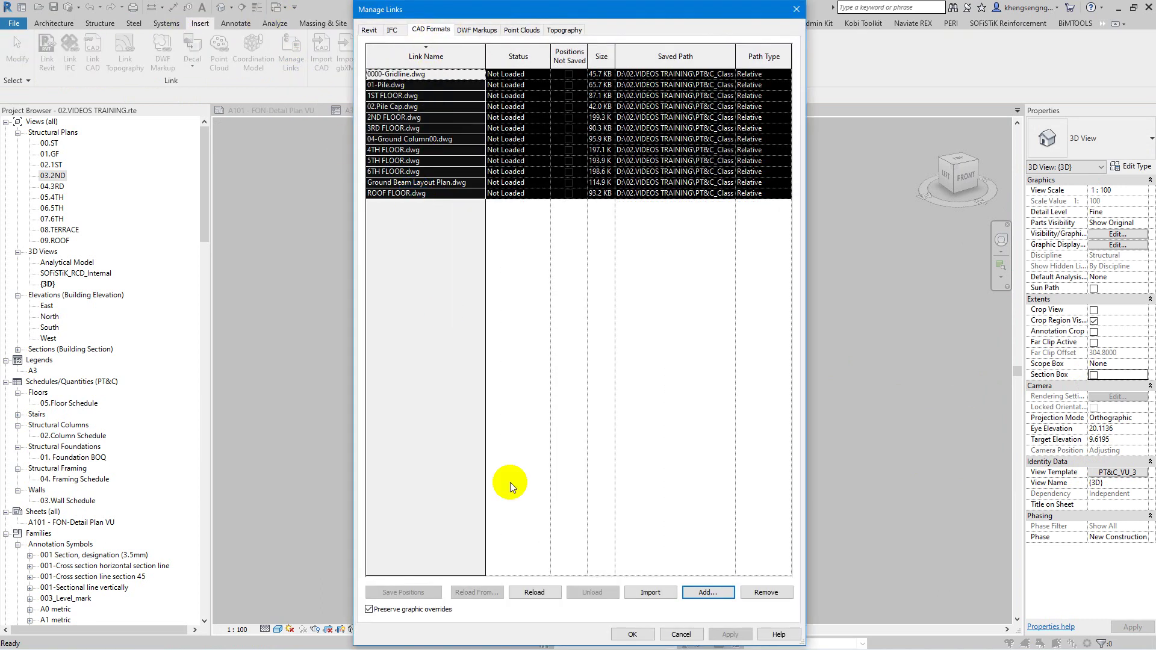
pyautogui.click(527, 592)
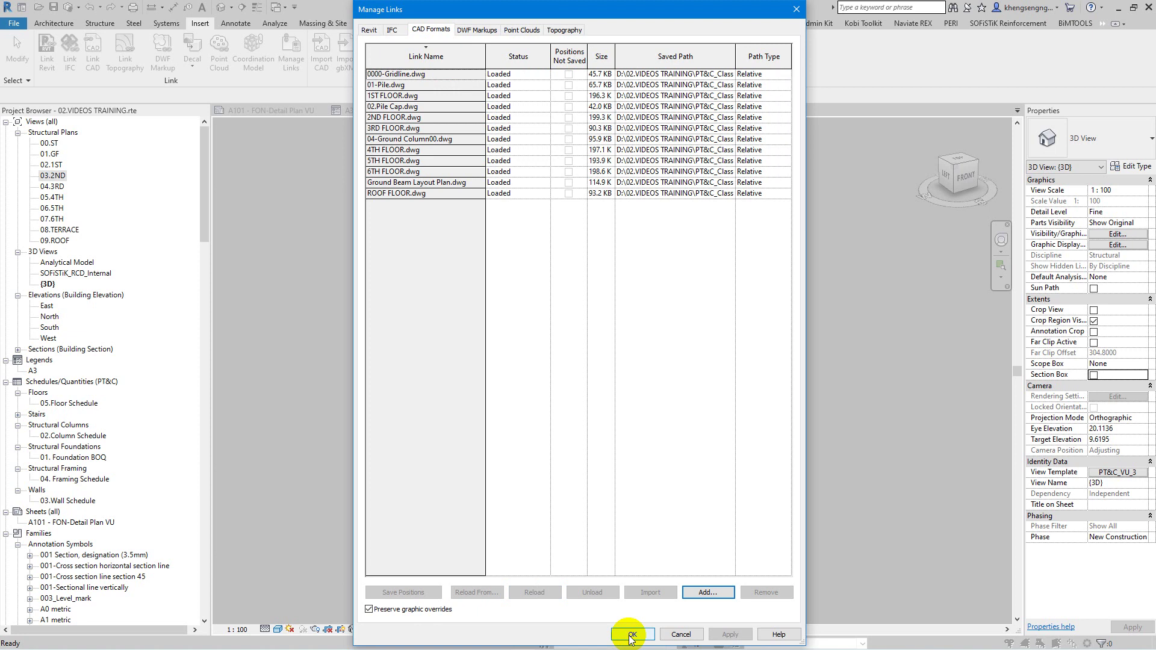
pyautogui.click(630, 636)
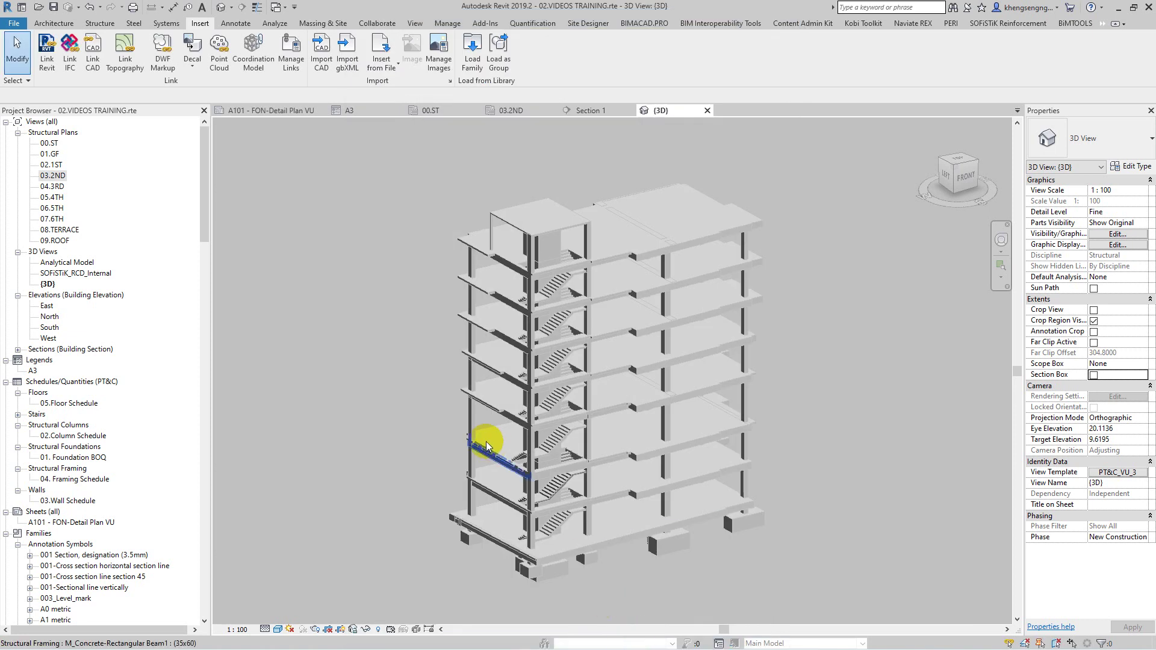
# - Unhide the annotation categories around the building, restore normal display, and zoom to fit
pyautogui.scroll(-3, 397, 422)
pyautogui.scroll(3, 384, 399)
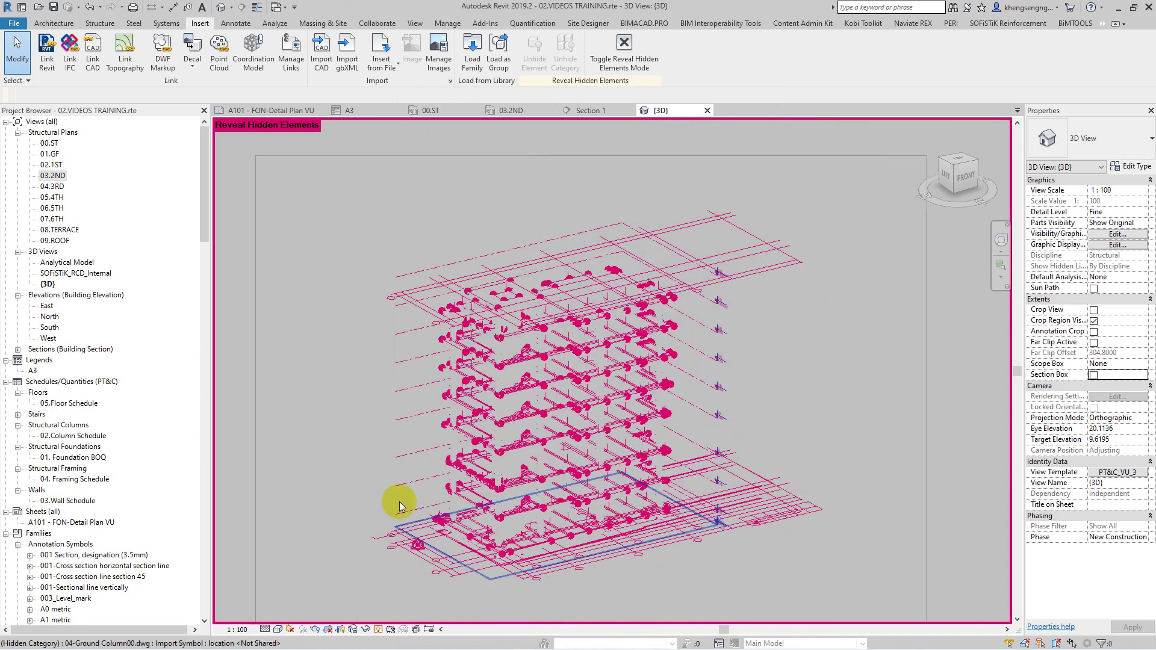
pyautogui.scroll(-2, 399, 501)
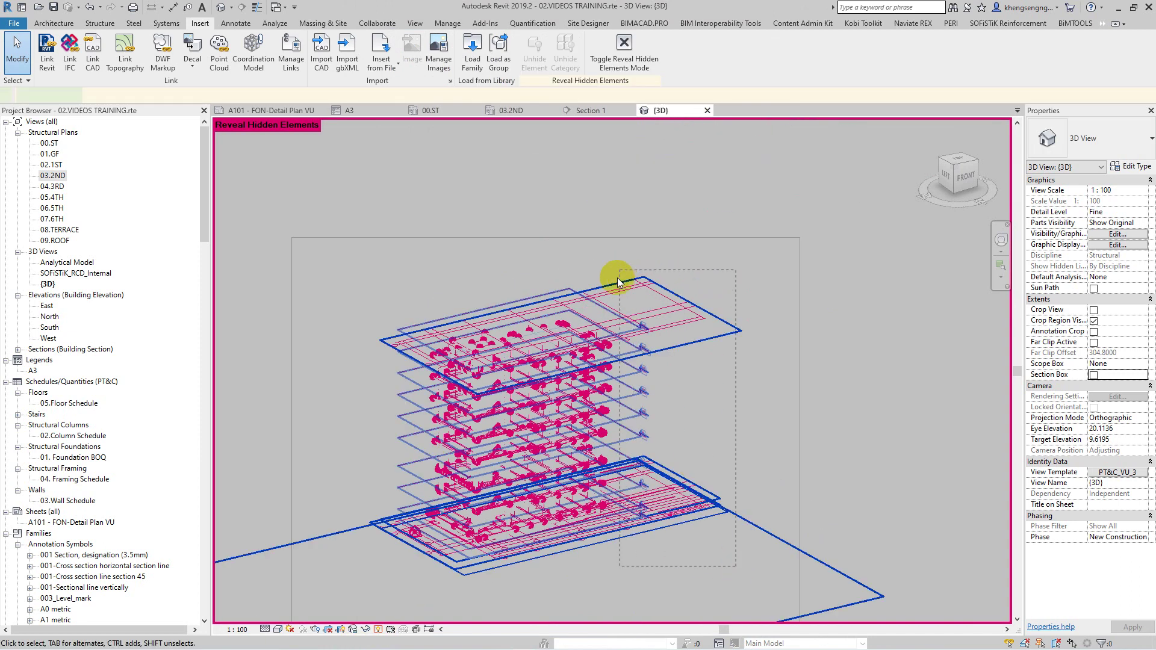
pyautogui.moveTo(735, 562); pyautogui.dragTo(617, 277)
pyautogui.click(586, 60)
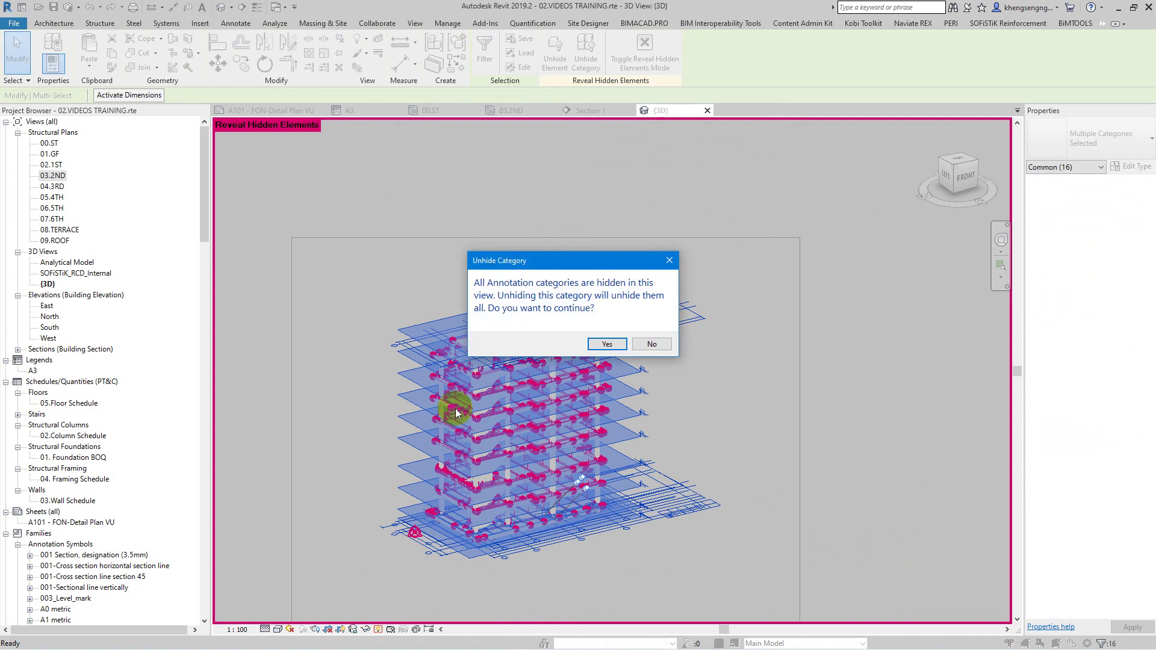
pyautogui.click(607, 344)
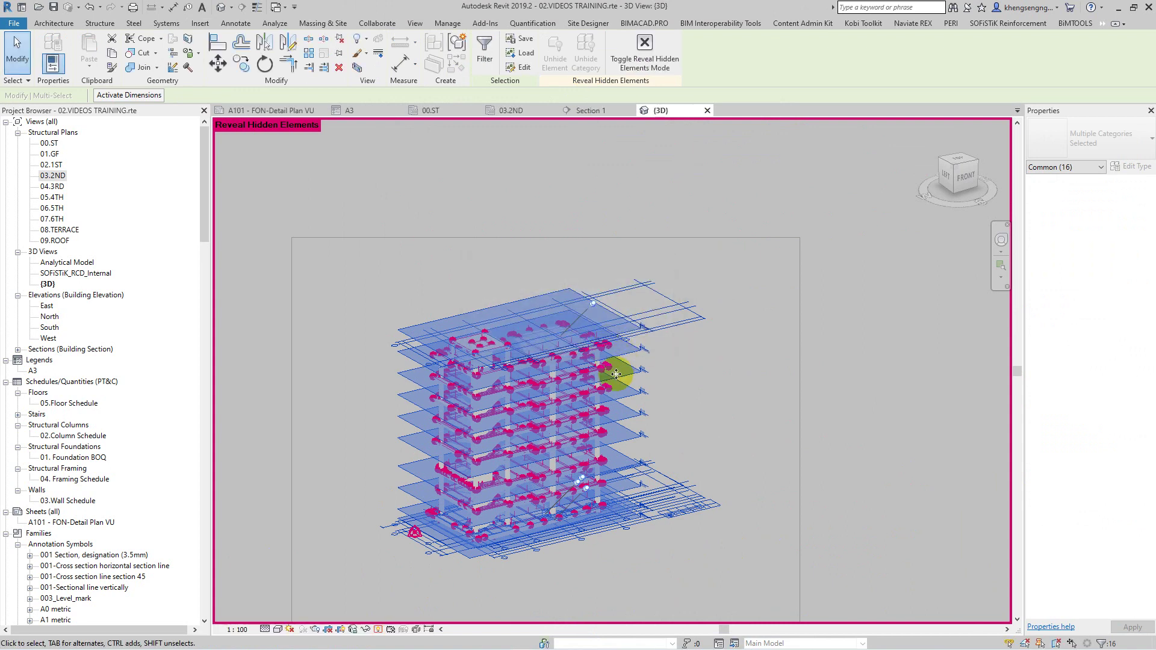
pyautogui.click(379, 629)
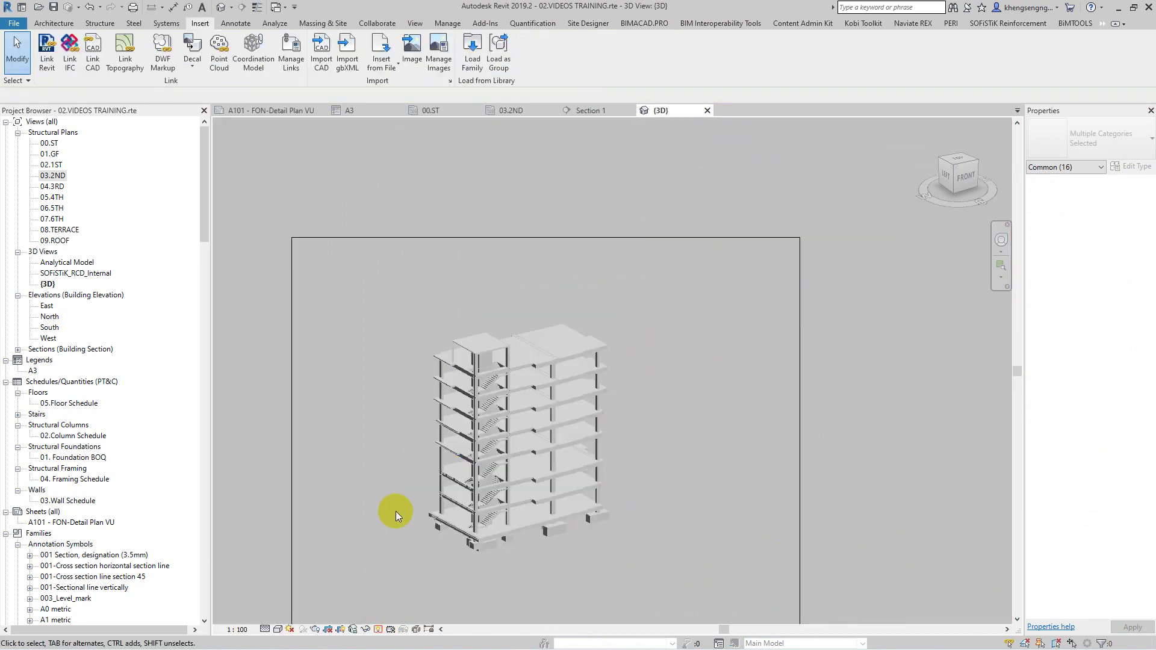
pyautogui.scroll(-2, 408, 395)
pyautogui.press('z')
pyautogui.press('f')
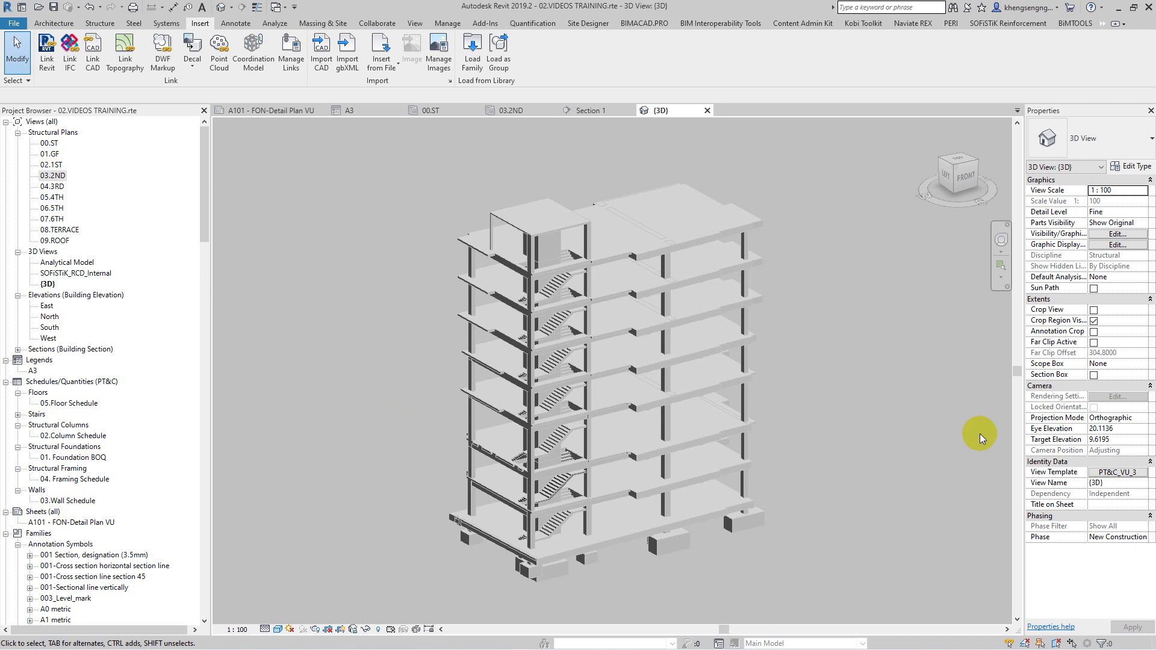
# - Set the 3D view's template to <None> and widen its crop region leftward
pyautogui.click(1117, 472)
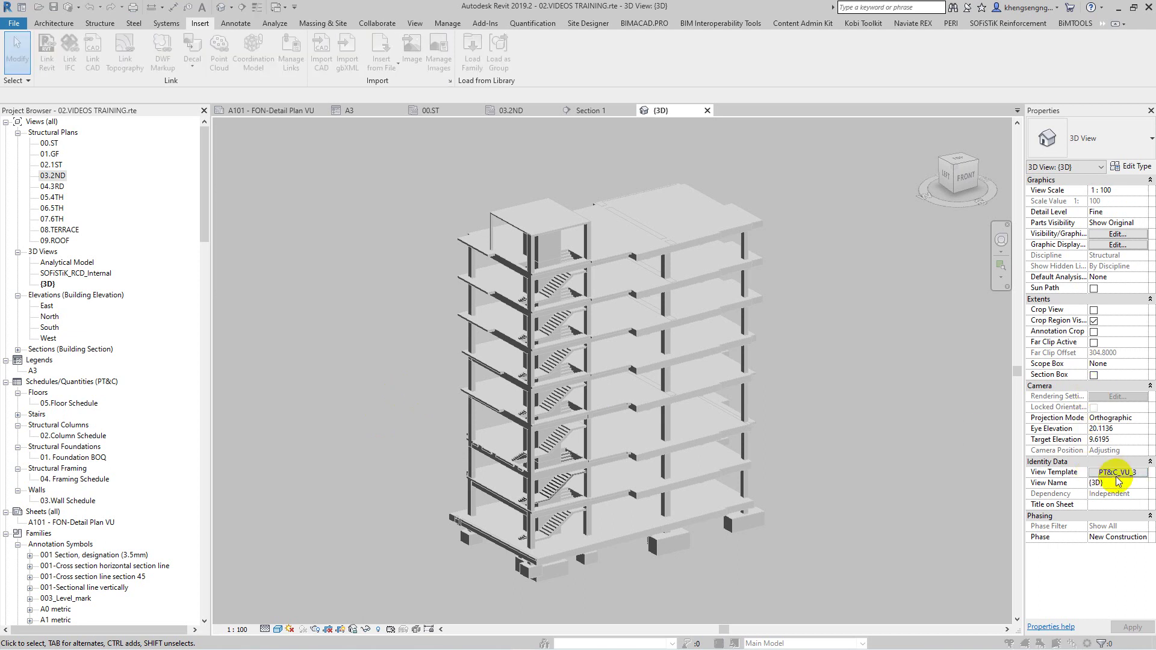
pyautogui.click(194, 192)
pyautogui.press('Return')
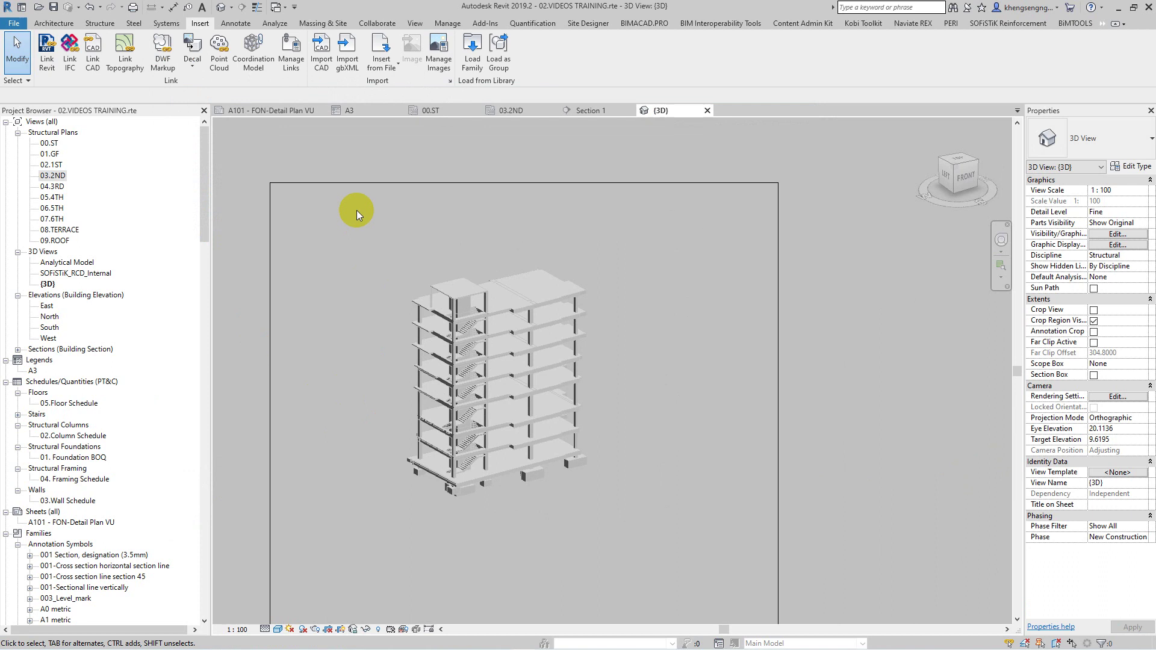
pyautogui.click(358, 183)
pyautogui.scroll(-2, 506, 267)
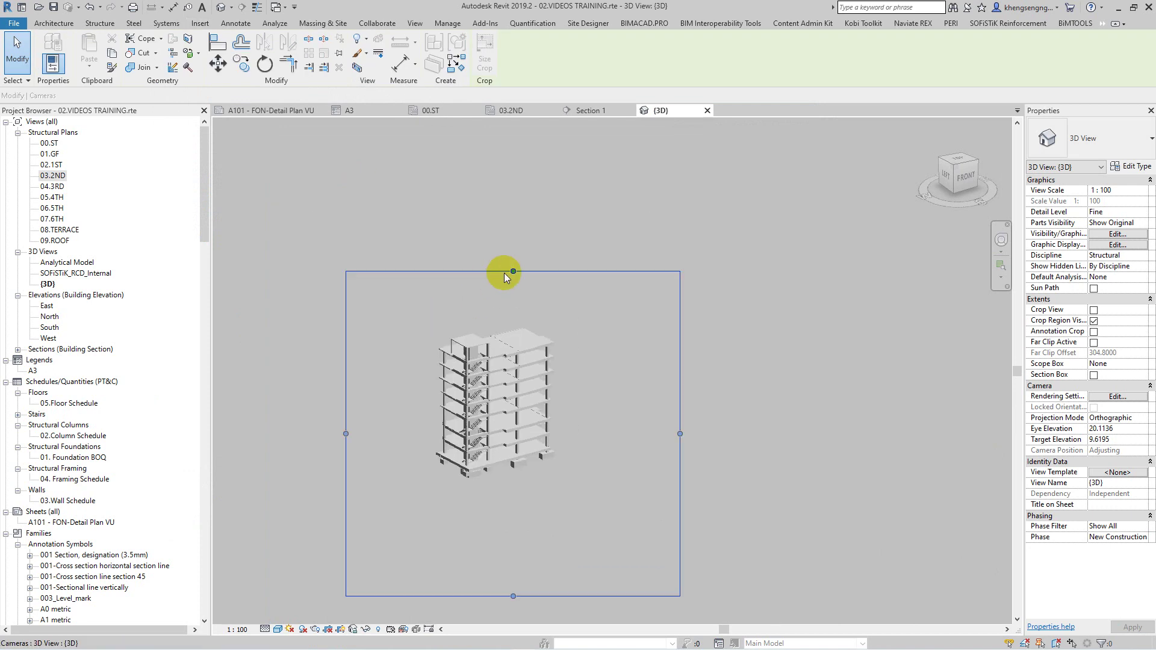
pyautogui.moveTo(346, 408); pyautogui.dragTo(324, 408)
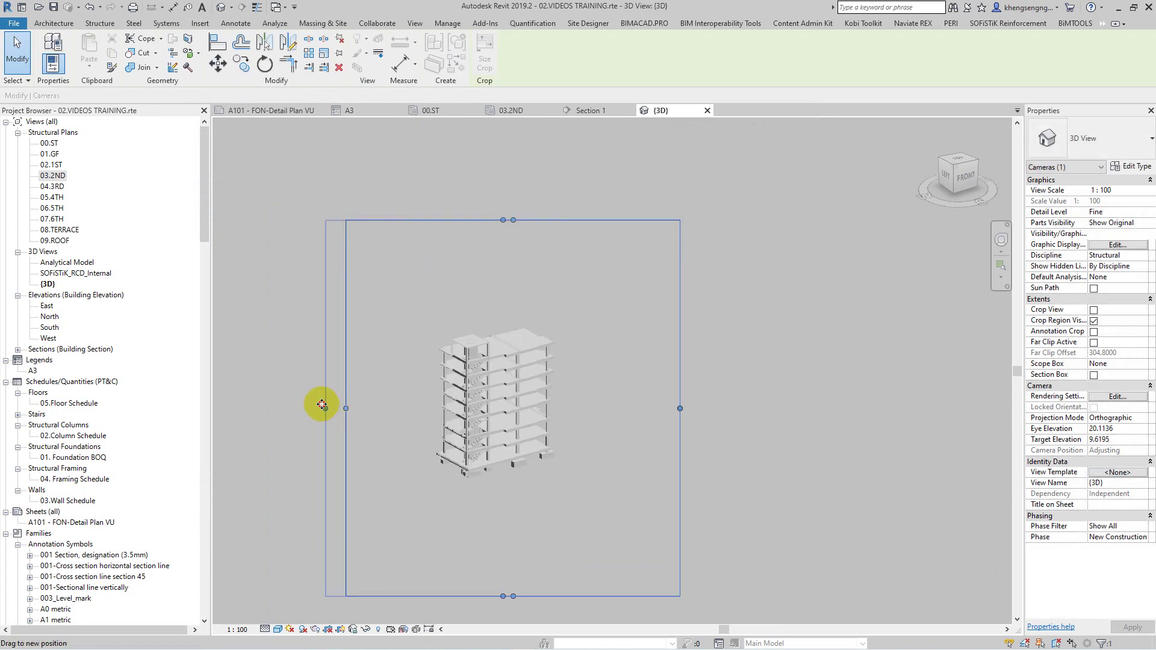
pyautogui.click(814, 504)
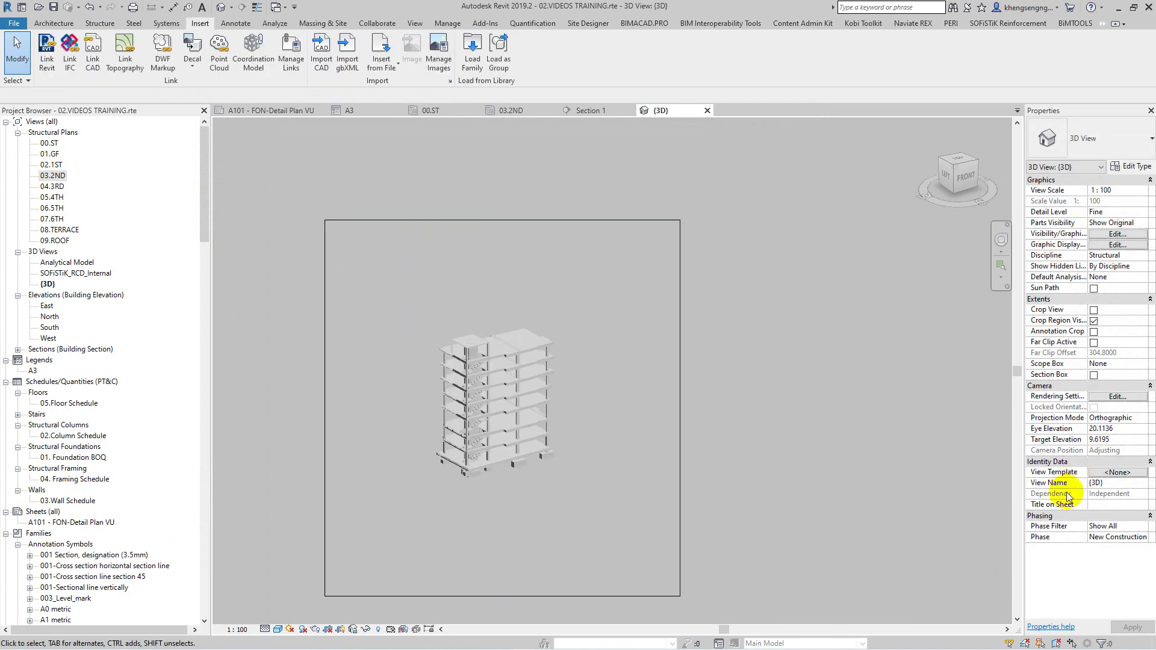
# - Reassign PT&C_VU_3D and turn on Show imported categories in its V/G overrides
pyautogui.click(1117, 472)
pyautogui.click(208, 208)
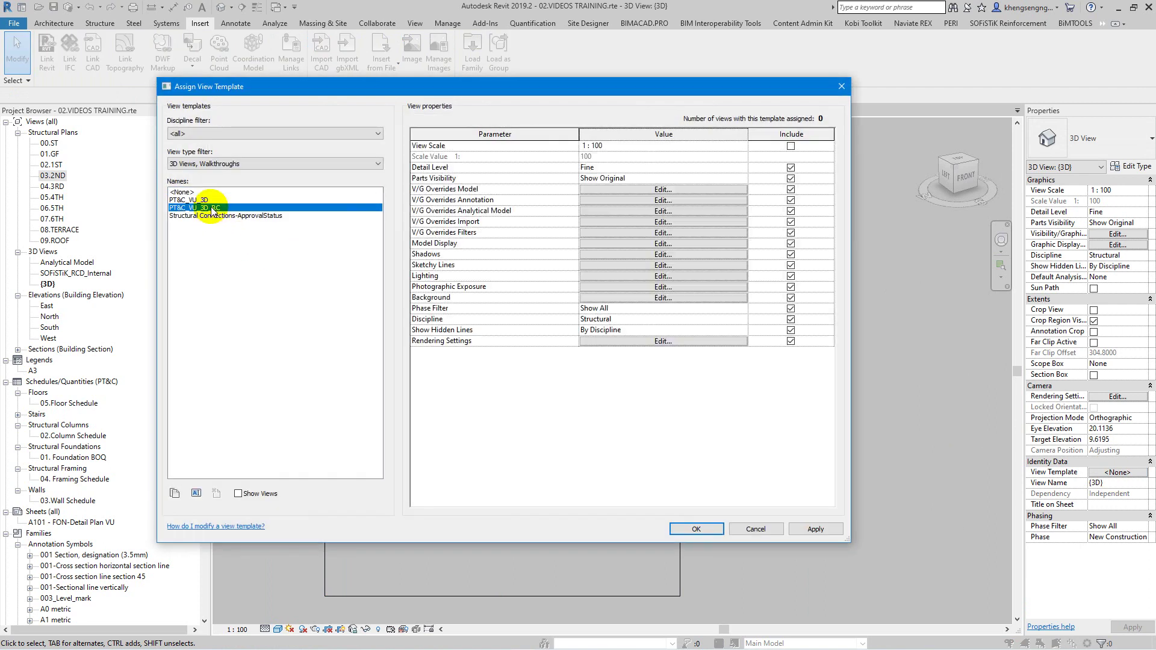
pyautogui.doubleClick(205, 199)
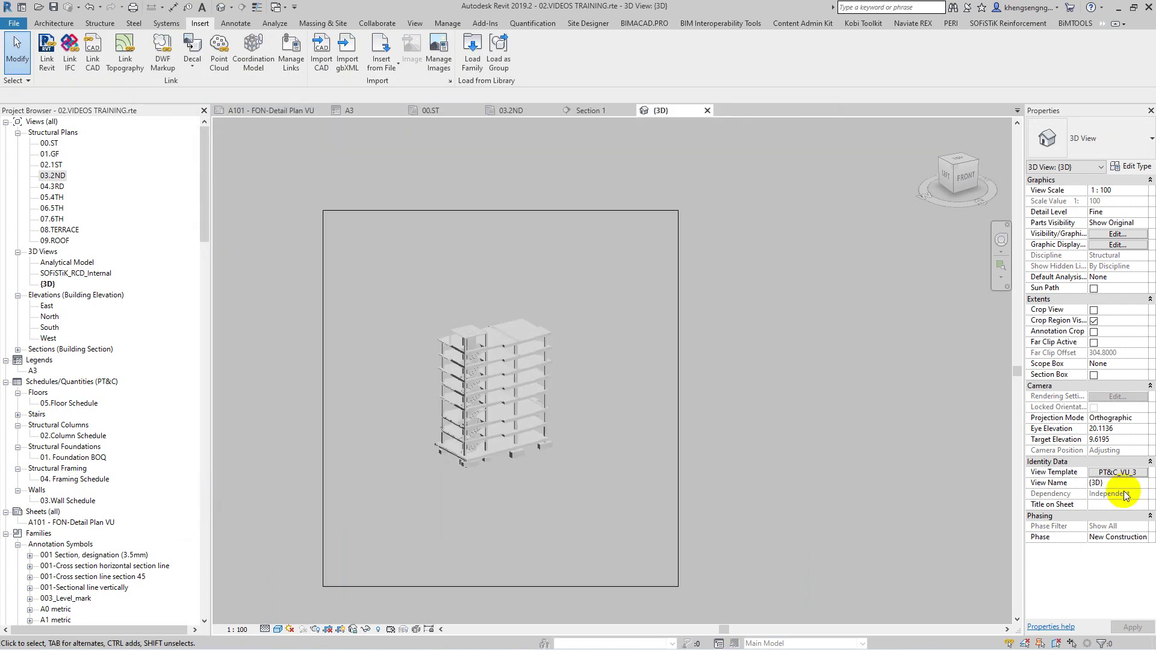
pyautogui.click(1117, 472)
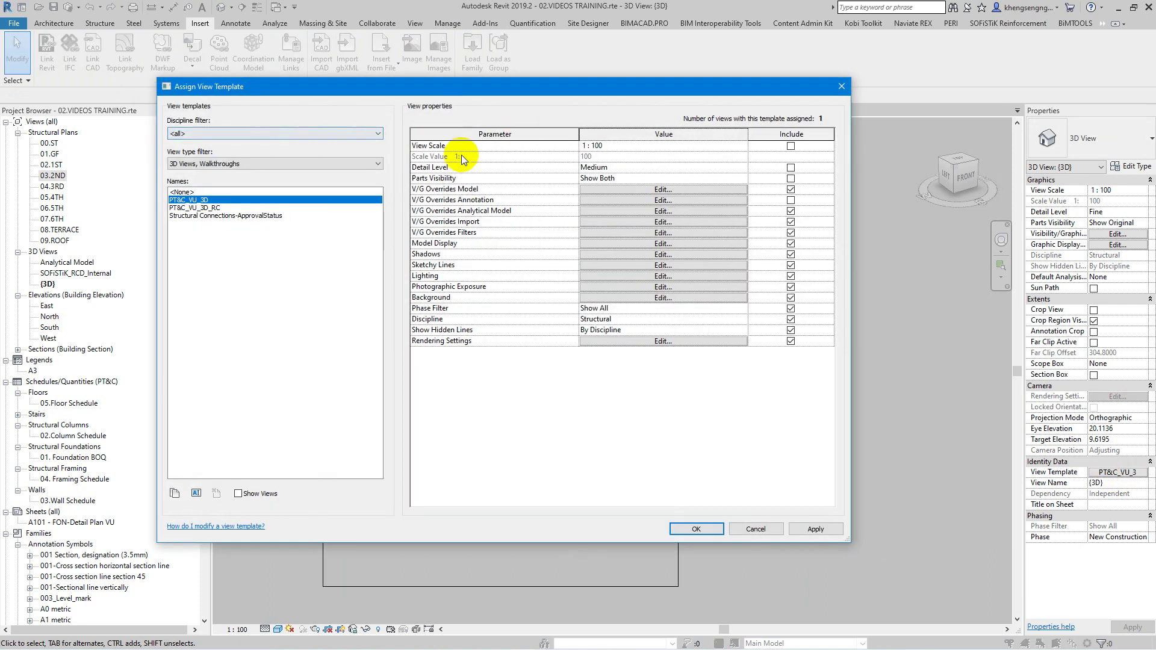
pyautogui.click(635, 190)
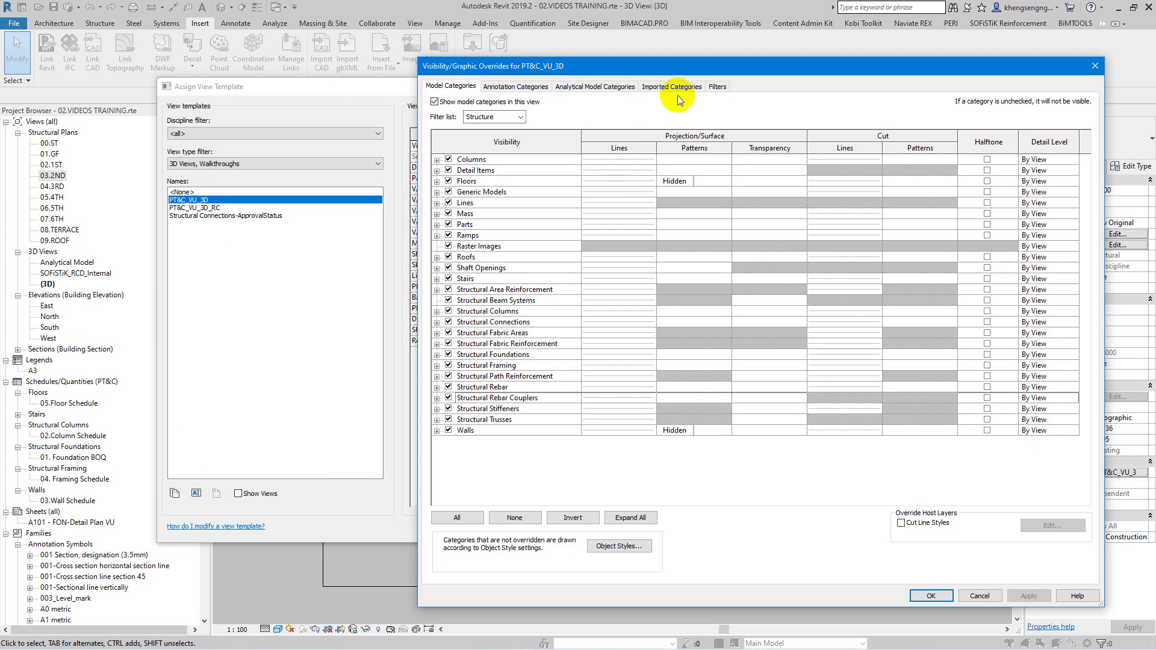
pyautogui.click(675, 86)
pyautogui.click(434, 102)
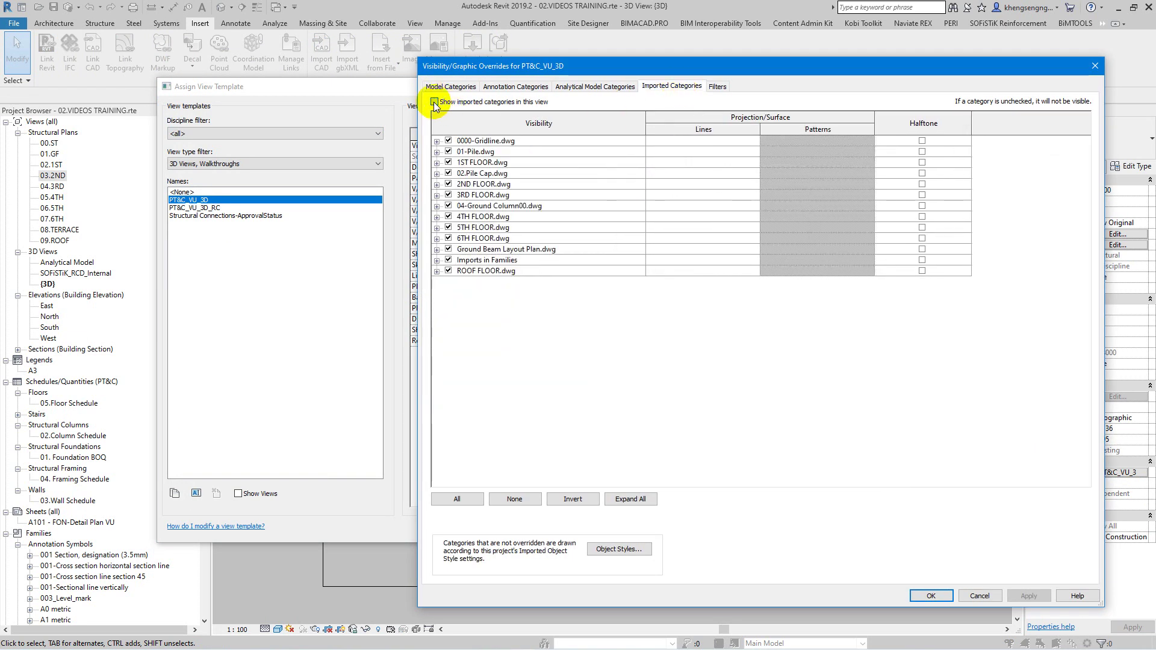
pyautogui.click(982, 599)
pyautogui.click(814, 532)
pyautogui.click(688, 528)
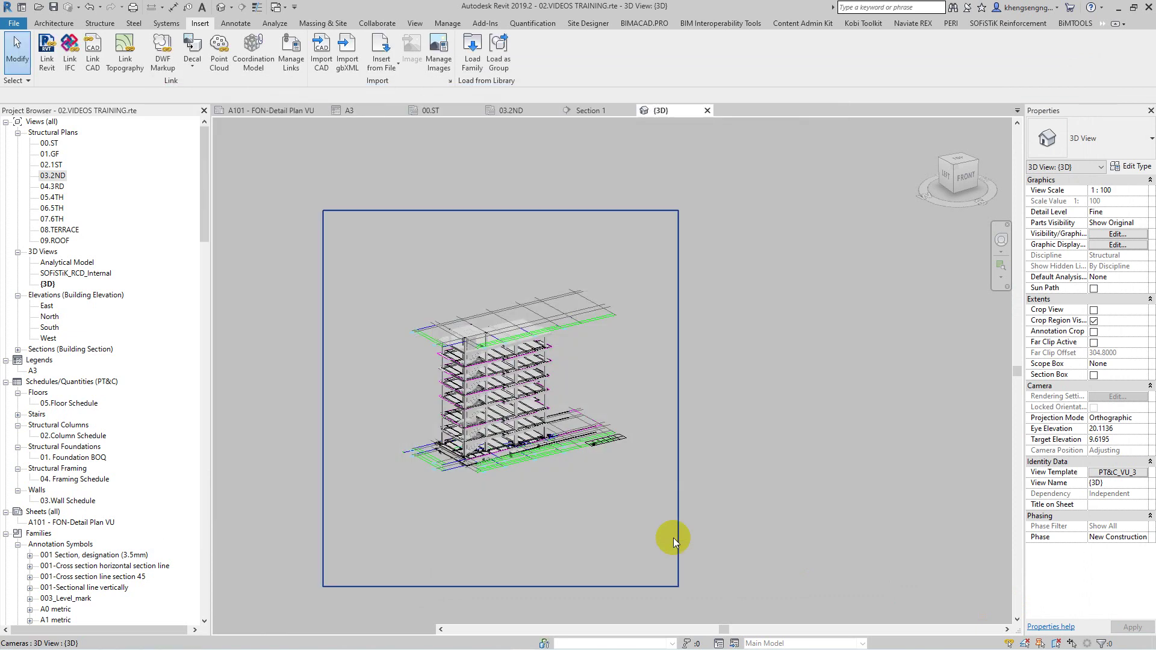
pyautogui.scroll(3, 503, 449)
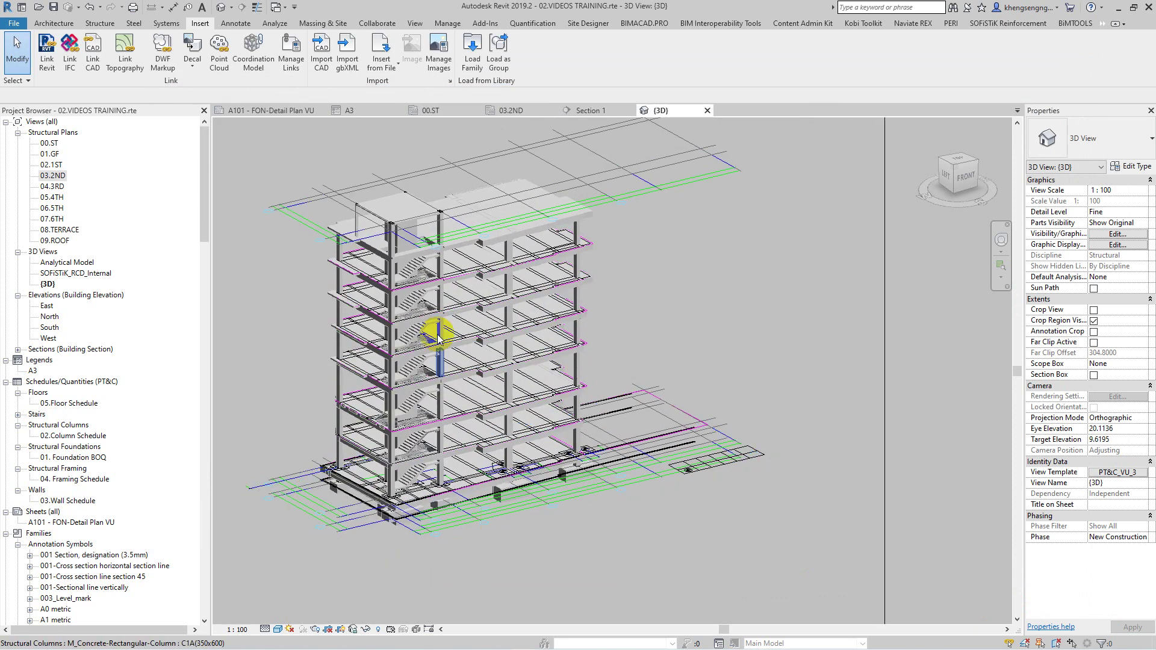
pyautogui.scroll(3, 439, 330)
pyautogui.scroll(2, 620, 314)
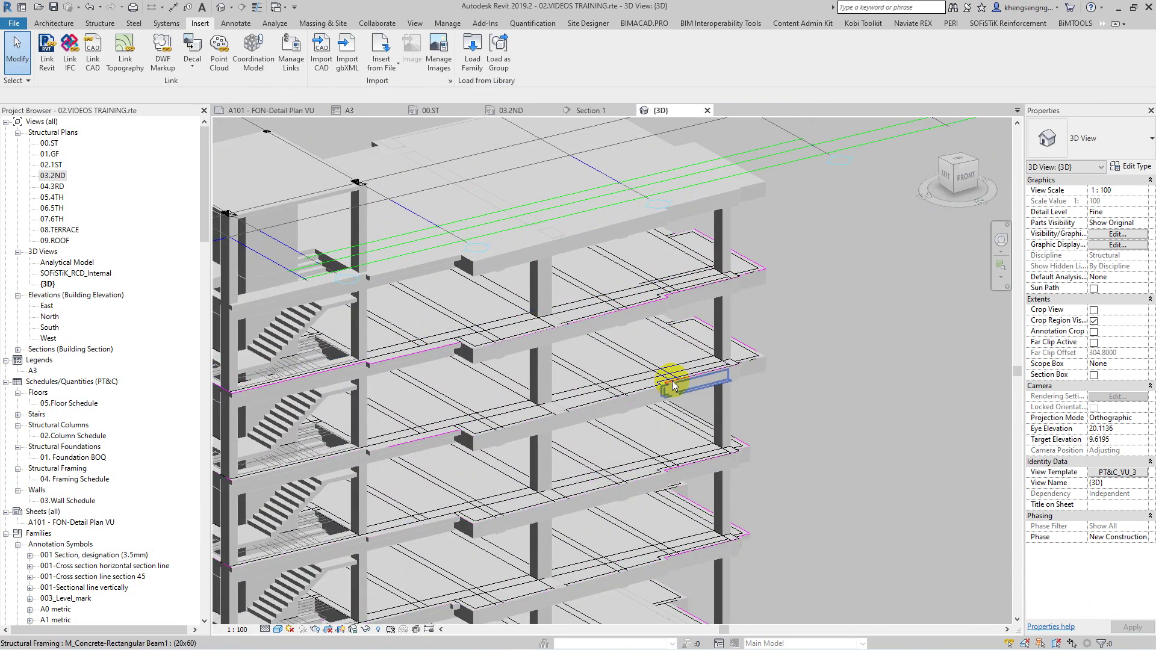
pyautogui.keyDown('ctrl'); pyautogui.scroll(-3, 666, 452); pyautogui.keyUp('ctrl')
pyautogui.keyDown('ctrl'); pyautogui.scroll(-2, 642, 378); pyautogui.keyUp('ctrl')
pyautogui.scroll(-3, 642, 378)
pyautogui.scroll(-2, 619, 387)
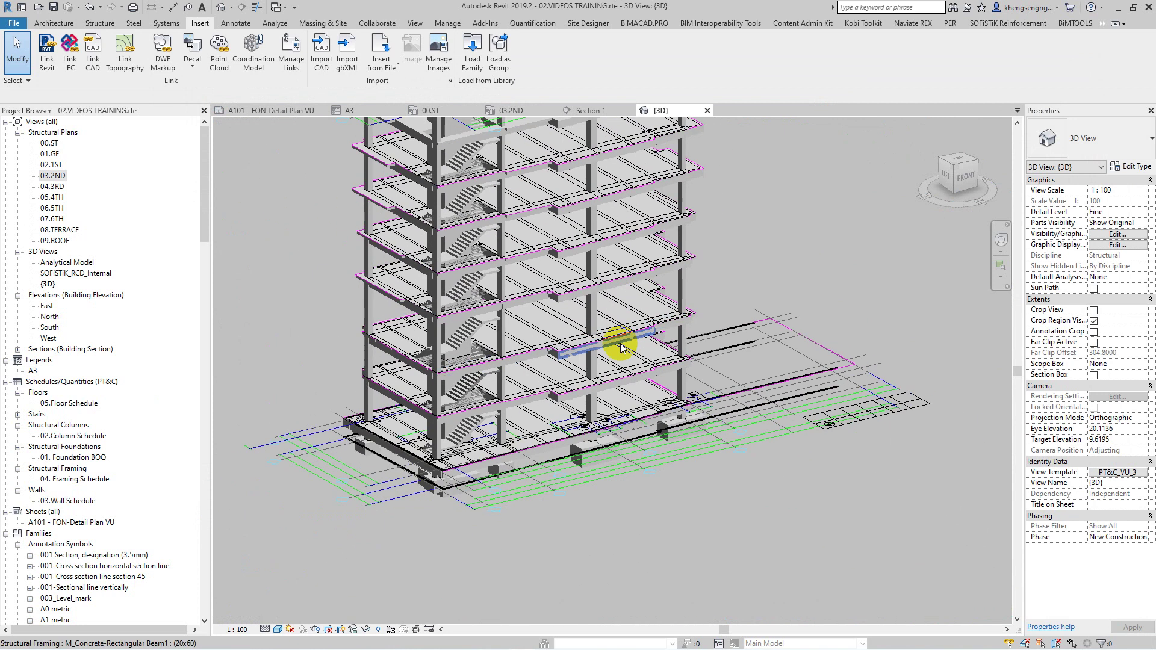
pyautogui.moveTo(658, 382)
pyautogui.mouseDown(button='middle')
pyautogui.moveTo(679, 398)
pyautogui.moveTo(666, 465)
pyautogui.mouseUp(button='middle')
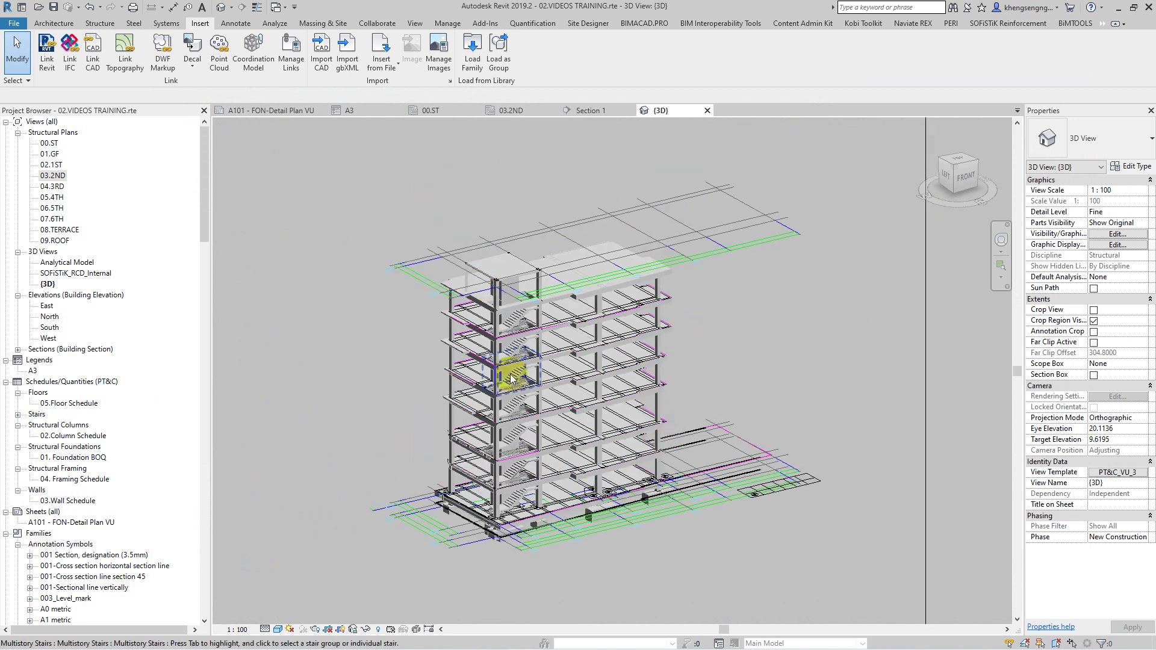
pyautogui.click(450, 27)
pyautogui.click(553, 54)
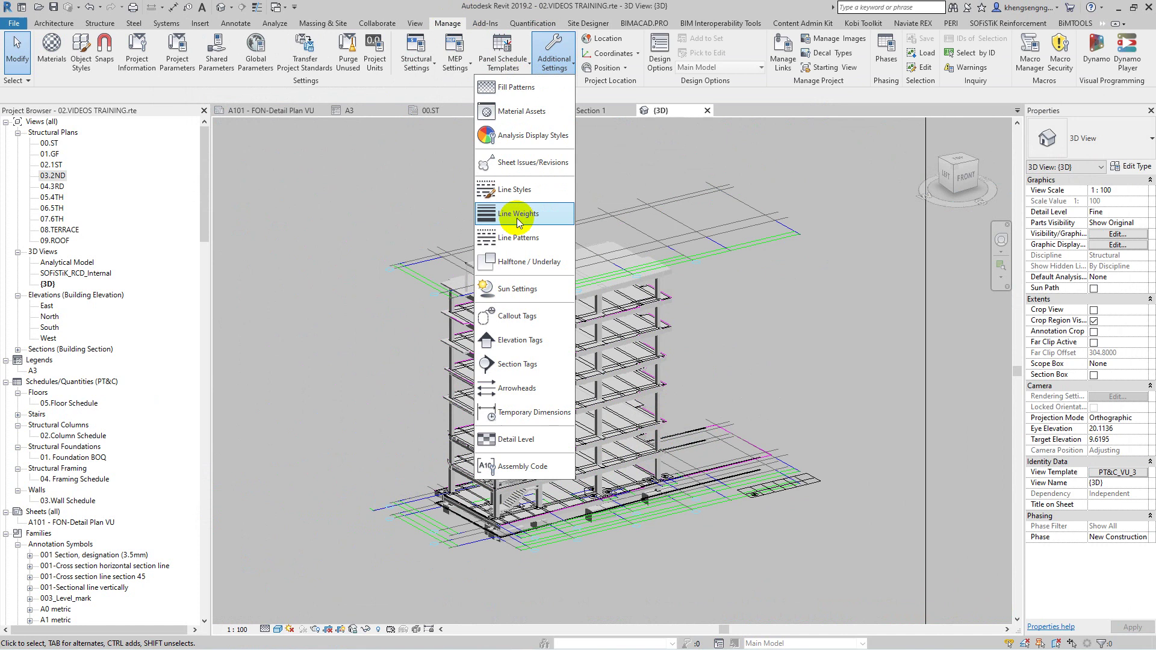
pyautogui.click(509, 239)
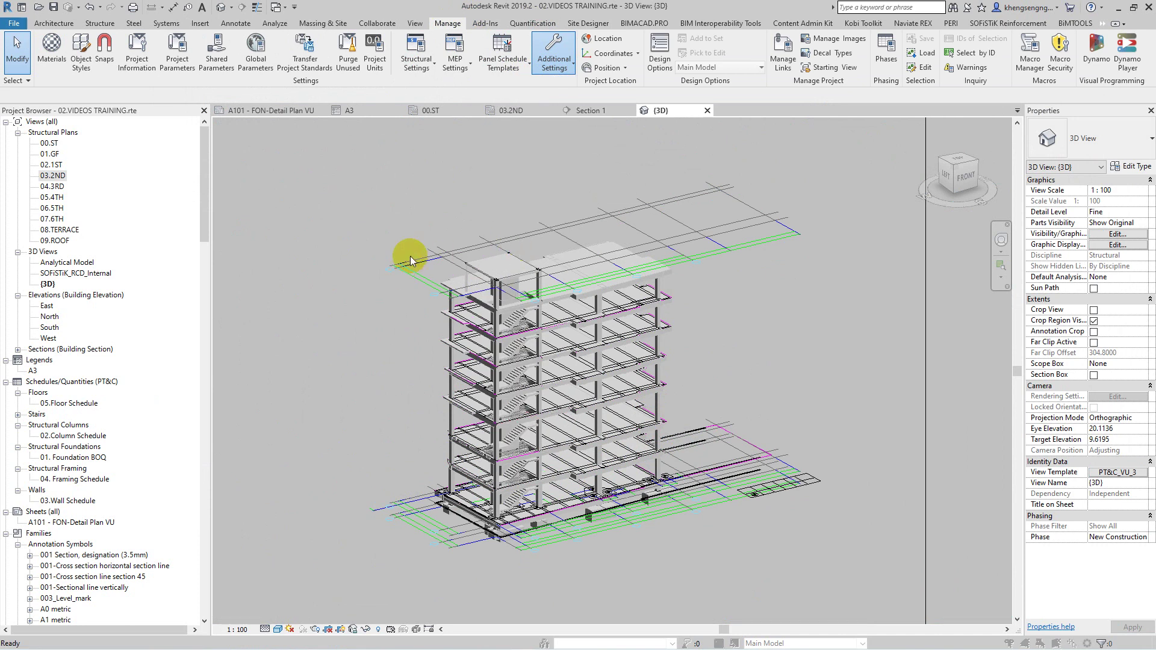
pyautogui.moveTo(657, 182); pyautogui.dragTo(635, 403)
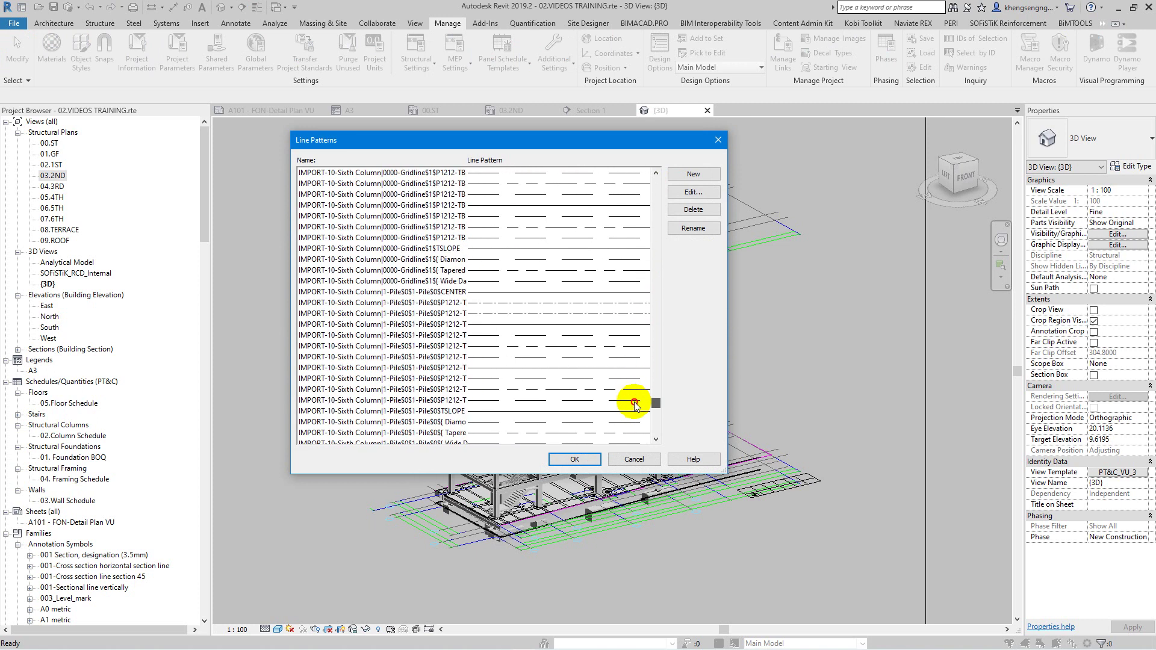
pyautogui.moveTo(635, 403)
pyautogui.mouseDown()
pyautogui.moveTo(632, 434)
pyautogui.moveTo(633, 164)
pyautogui.mouseUp()
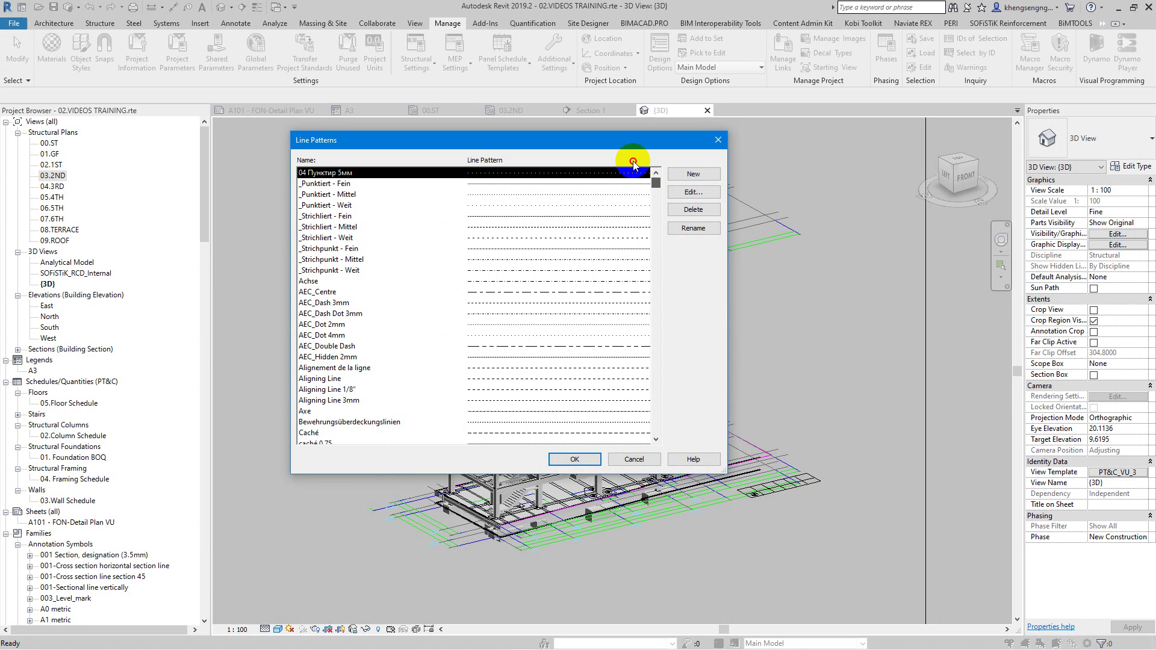
pyautogui.moveTo(633, 163); pyautogui.dragTo(609, 442)
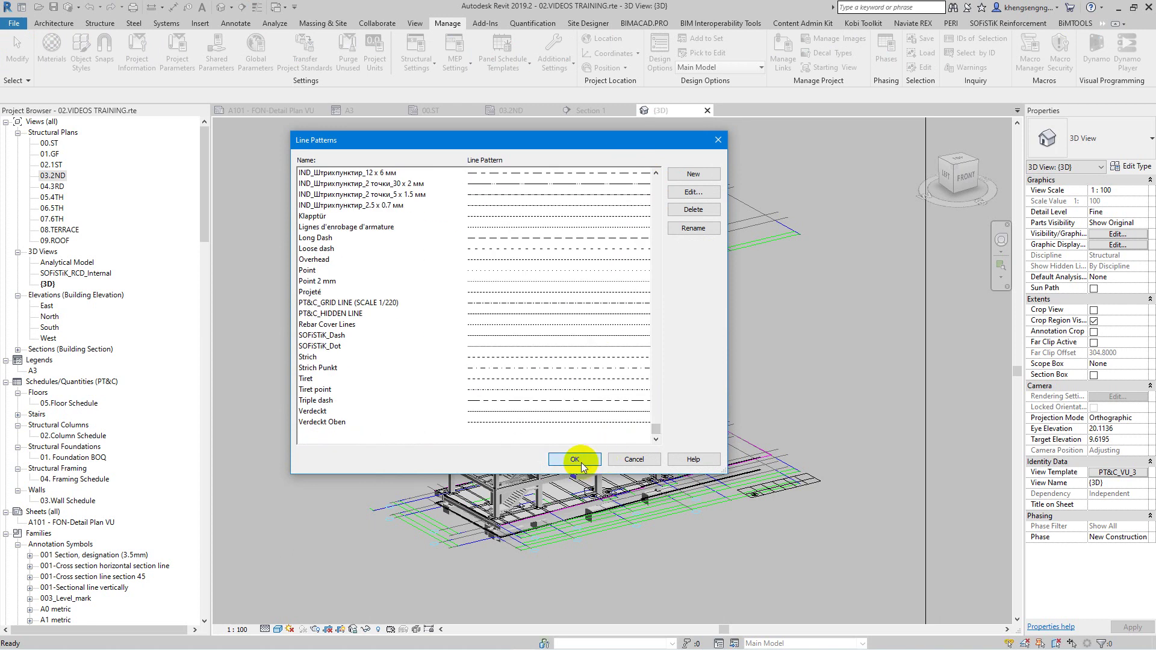
pyautogui.click(587, 459)
pyautogui.scroll(3, 581, 331)
pyautogui.scroll(2, 498, 219)
pyautogui.moveTo(498, 219); pyautogui.dragTo(518, 232, button='middle')
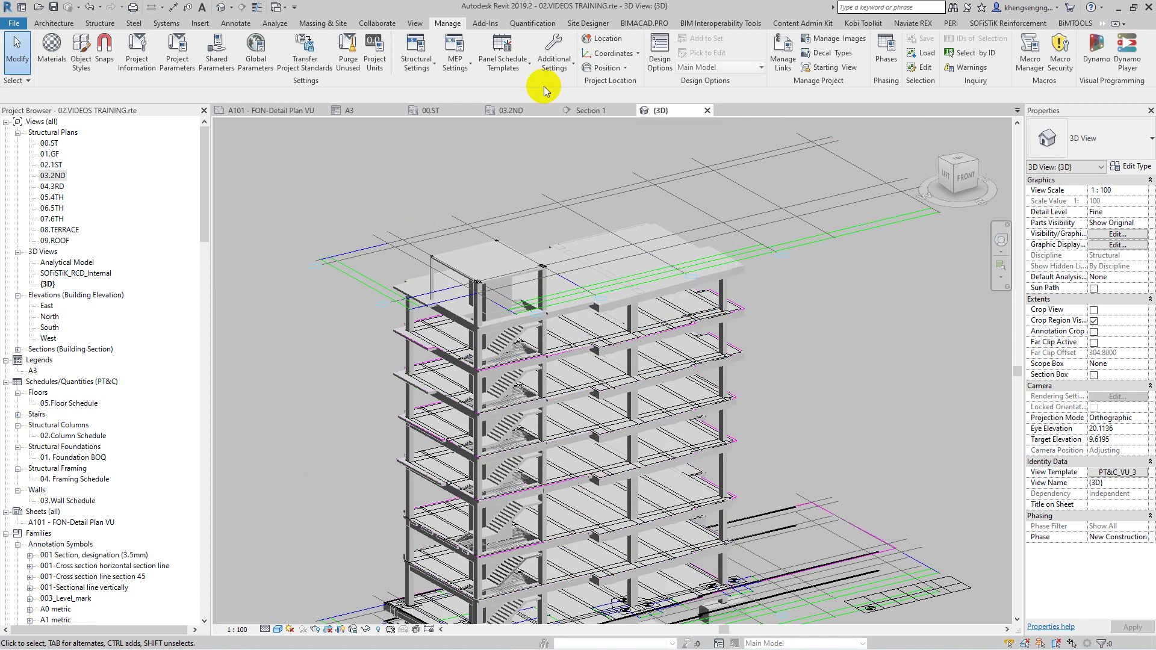
pyautogui.click(554, 64)
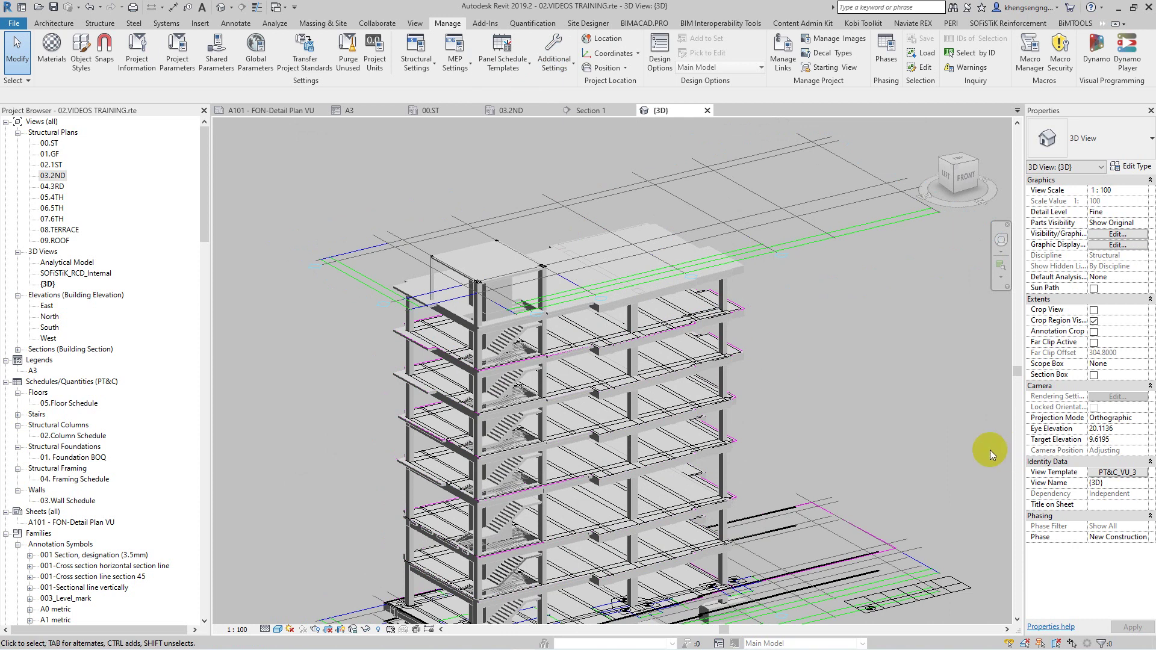
pyautogui.moveTo(989, 450); pyautogui.dragTo(784, 388, button='middle')
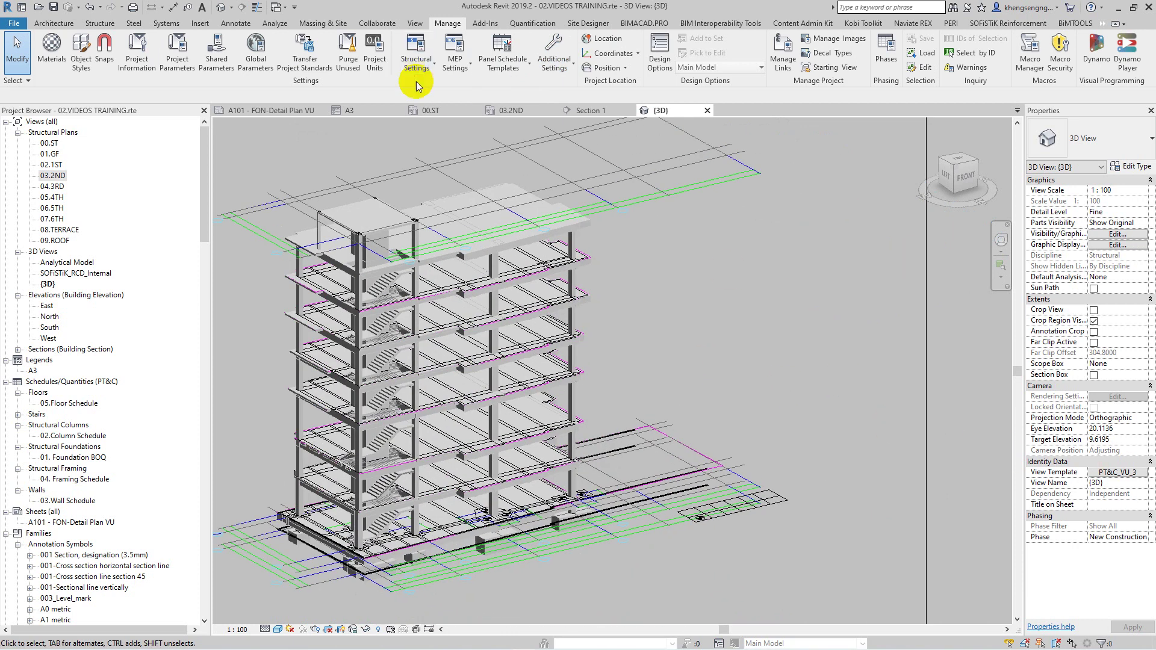
pyautogui.click(201, 24)
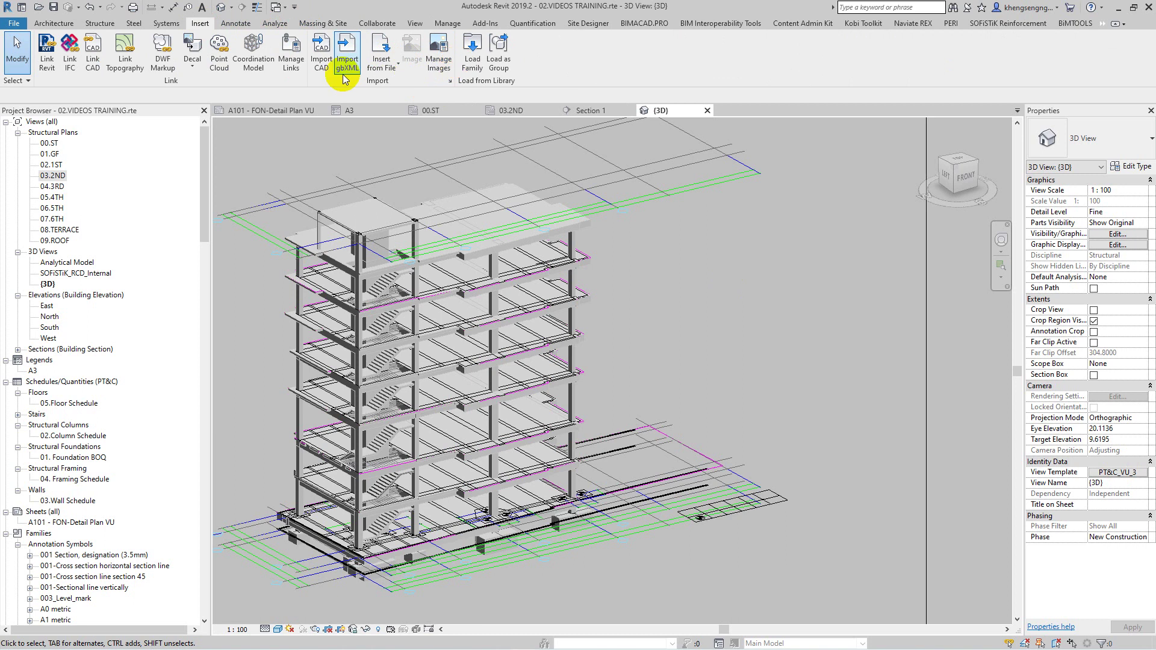
# - Unload all twelve DWG links, 0000-Gridline to ROOF FLOOR, in Manage Links' CAD Formats list
pyautogui.click(291, 55)
pyautogui.click(431, 29)
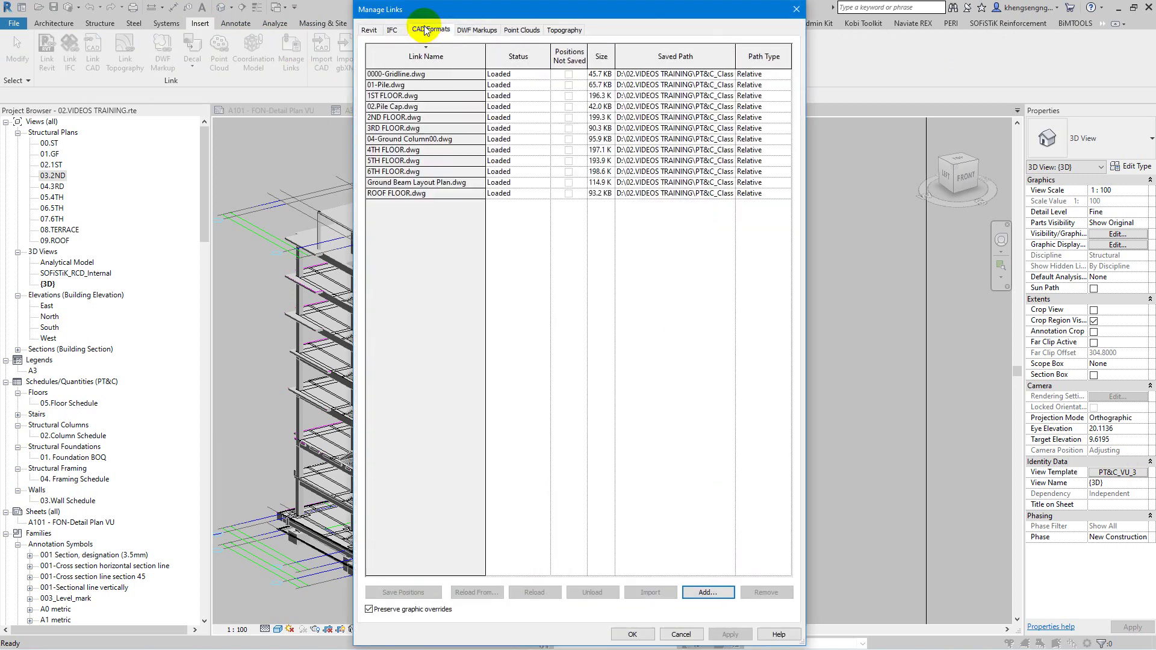
pyautogui.moveTo(415, 74); pyautogui.dragTo(409, 208)
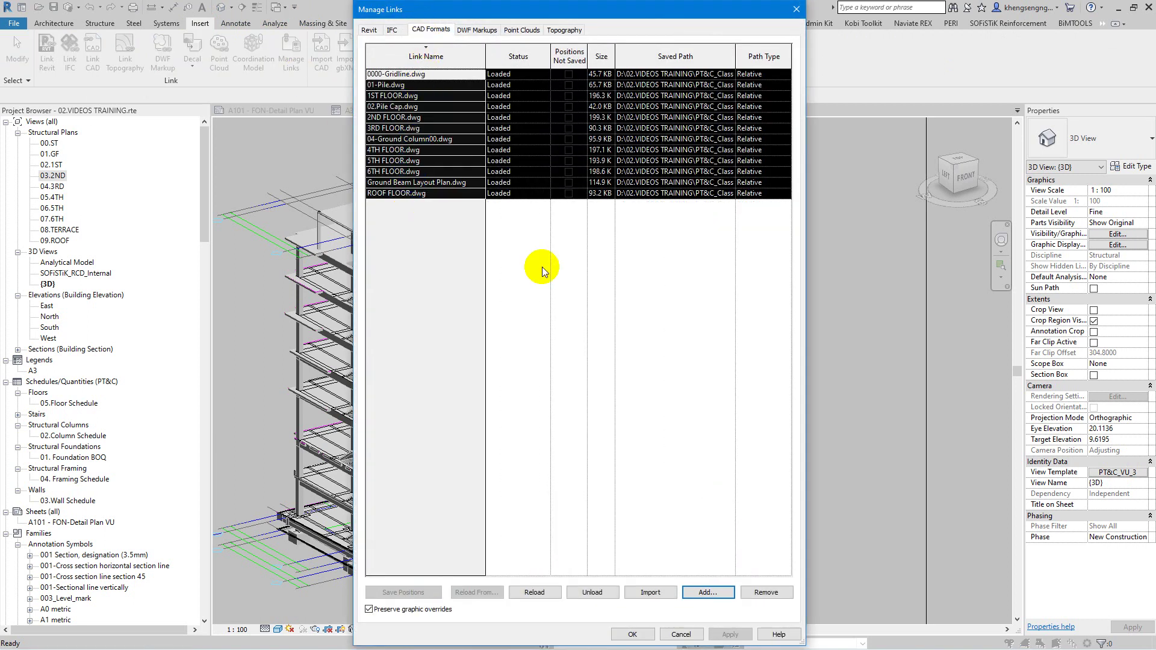
pyautogui.click(587, 593)
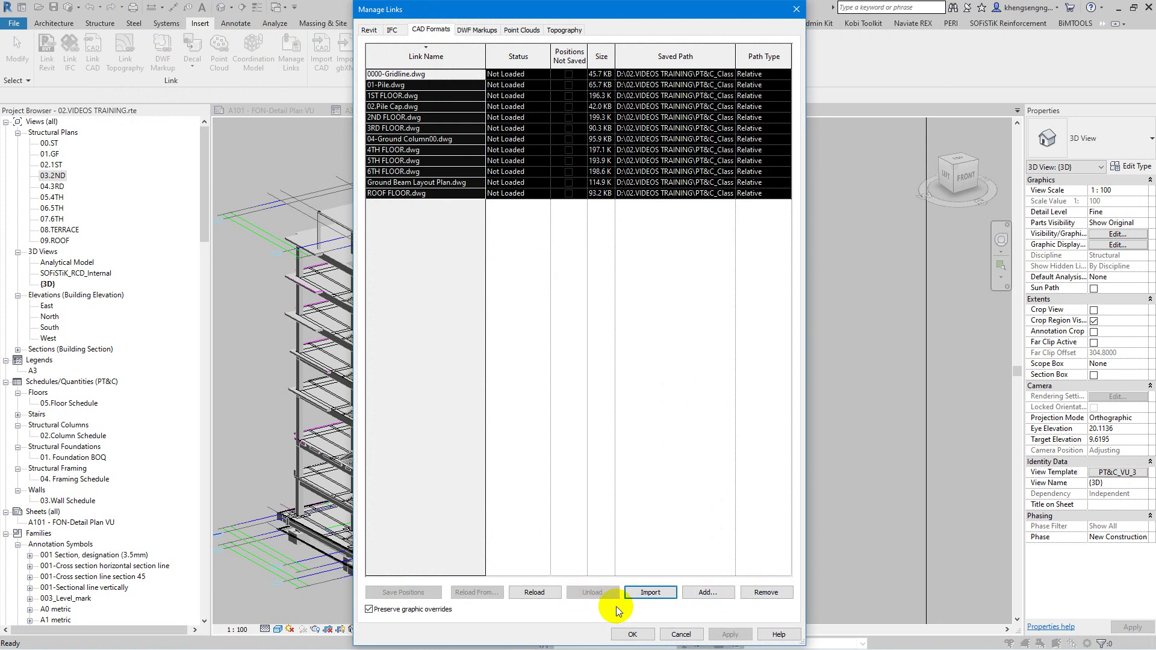
pyautogui.click(632, 635)
pyautogui.scroll(-2, 692, 547)
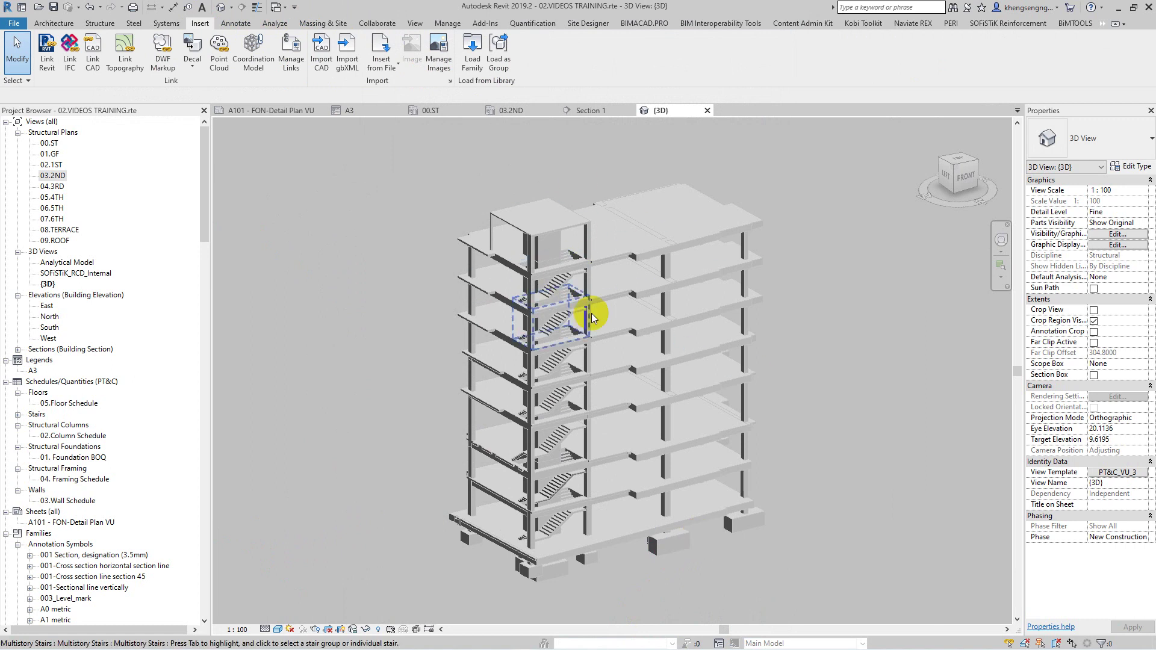
# - Uncheck Show imported categories in the PT&C_VU_3D template's V/G overrides and apply
pyautogui.click(1134, 474)
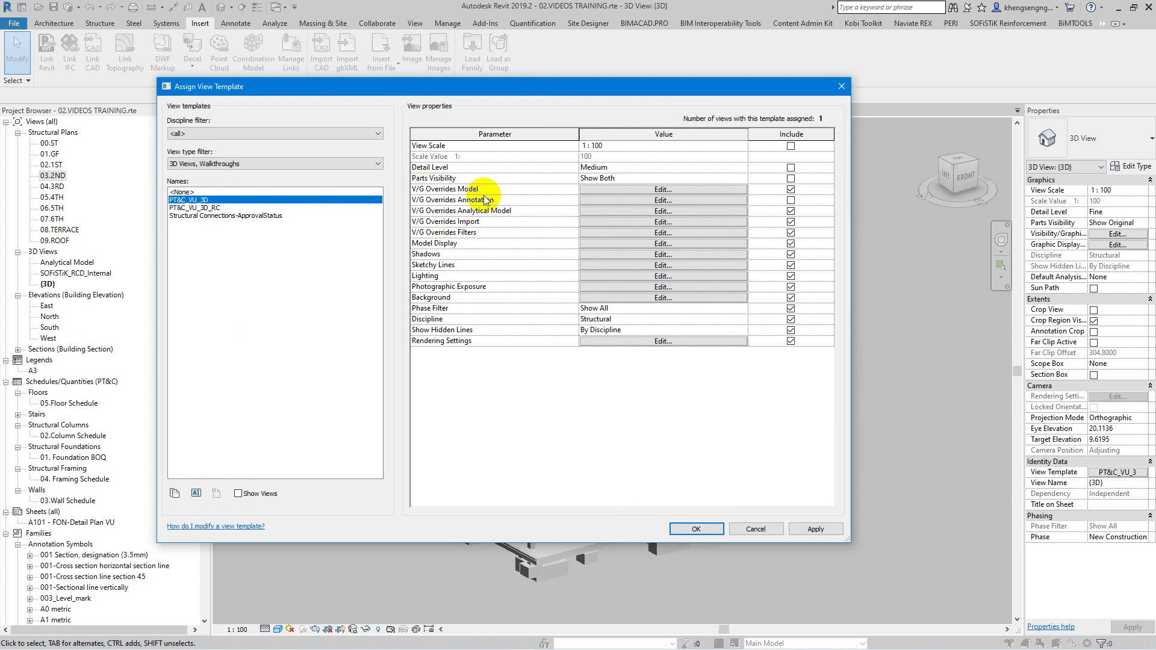
pyautogui.click(608, 189)
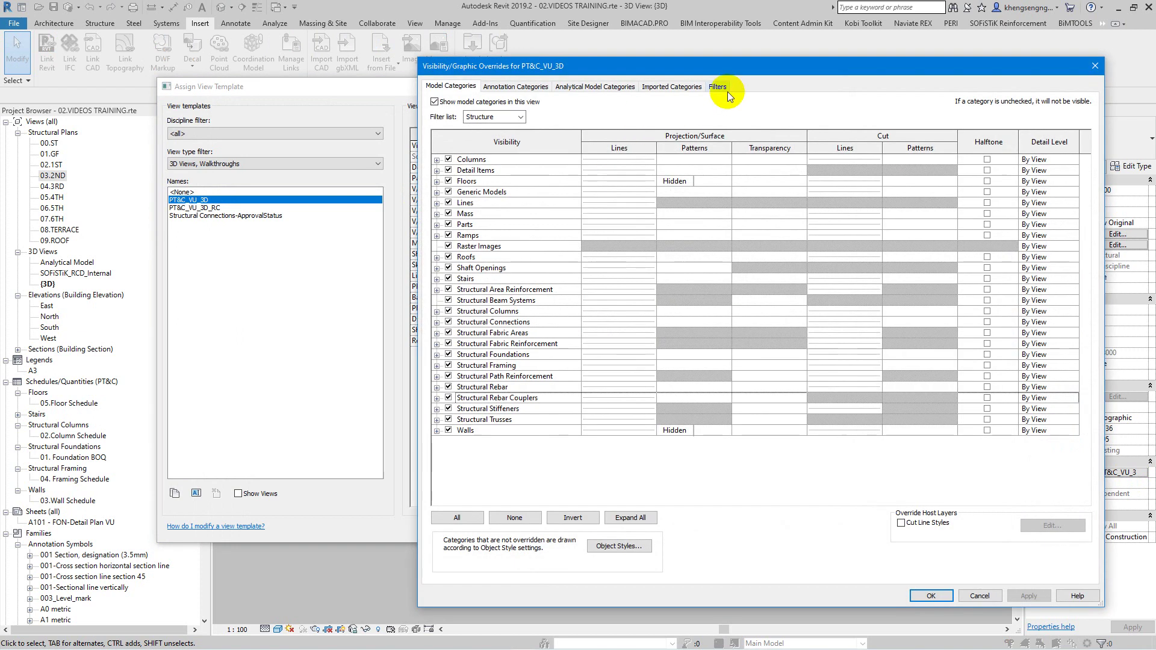
pyautogui.click(687, 86)
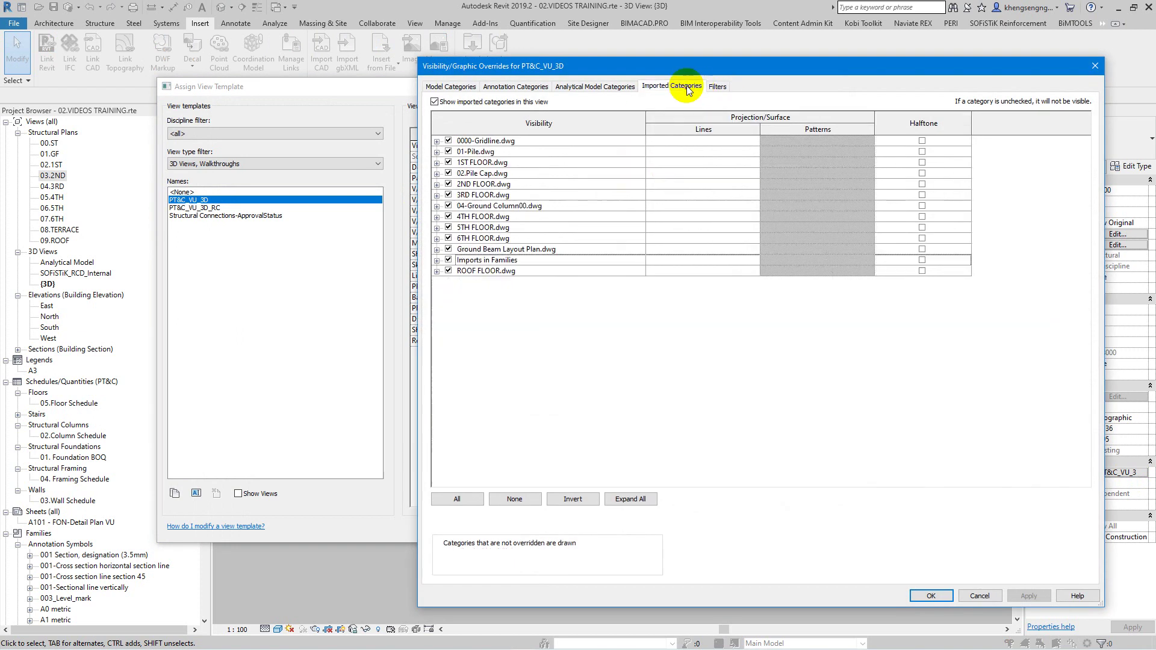
pyautogui.click(434, 102)
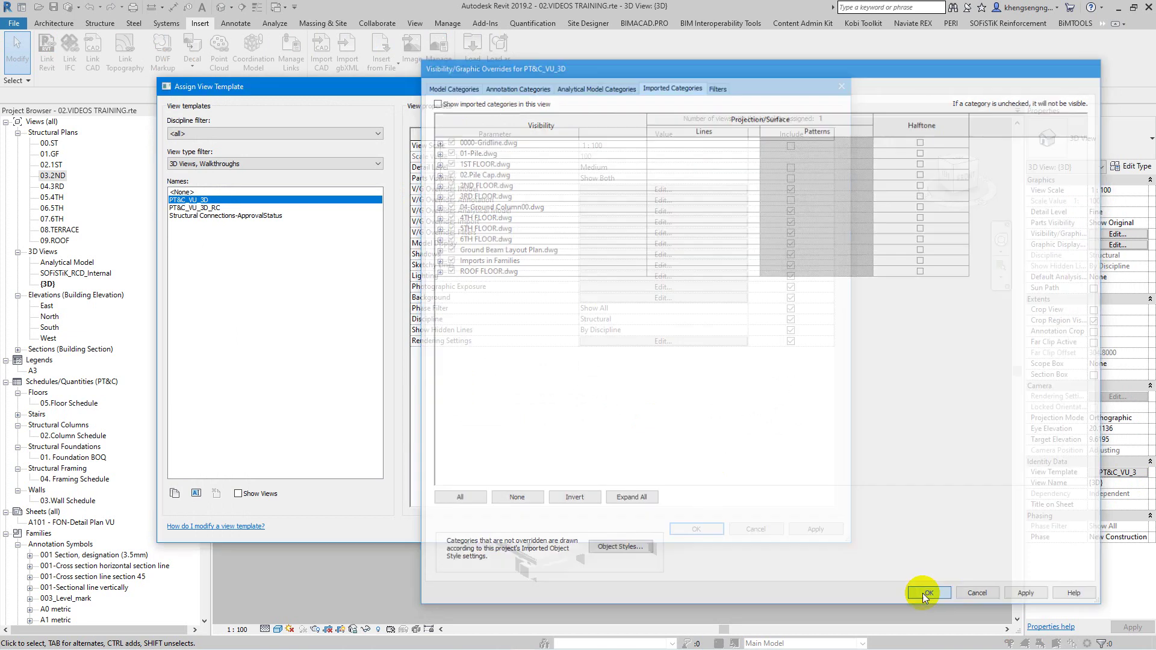
pyautogui.click(921, 596)
pyautogui.click(696, 529)
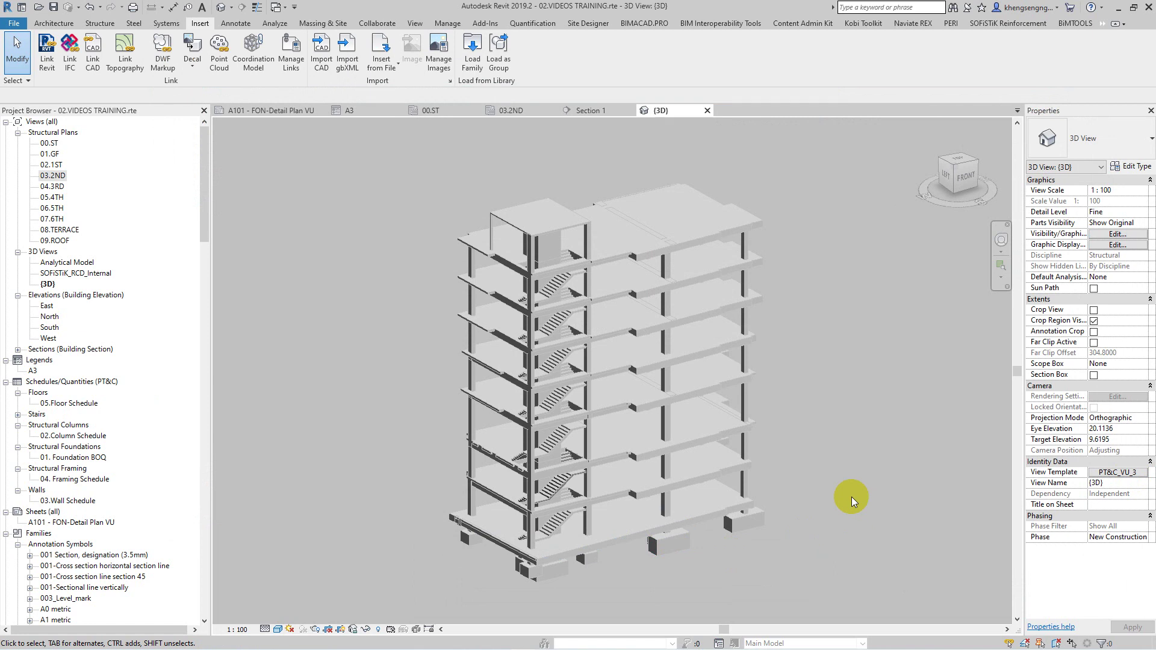
# - Open the 03.2ND structural plan and zoom to fit
pyautogui.doubleClick(52, 175)
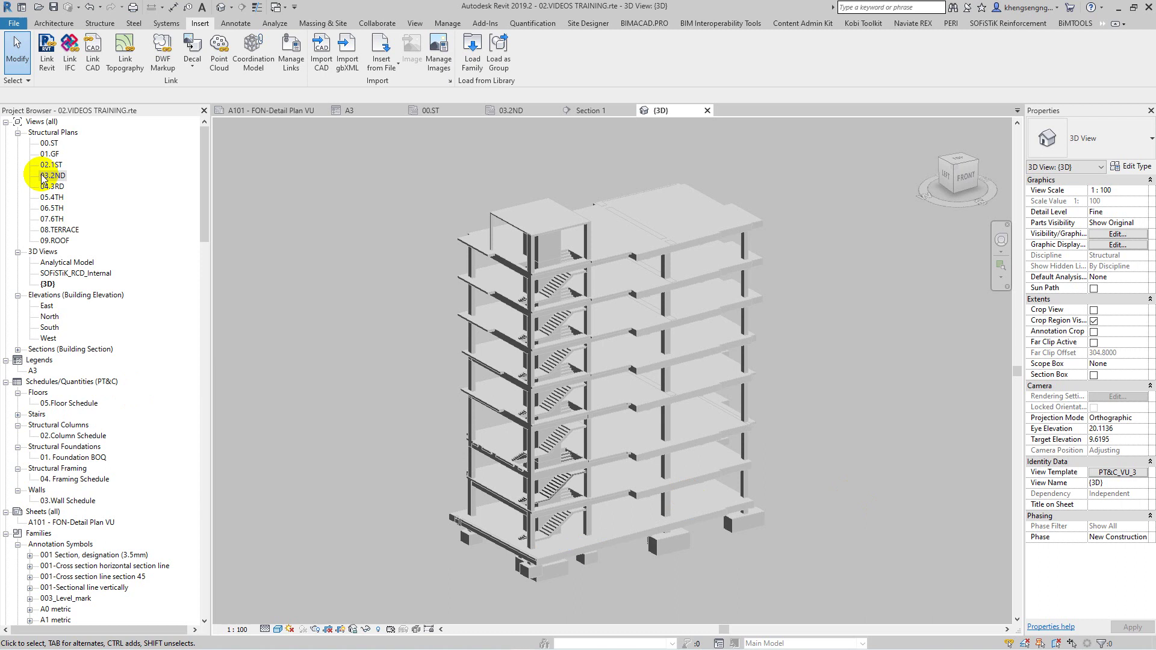
pyautogui.press('z')
pyautogui.press('f')
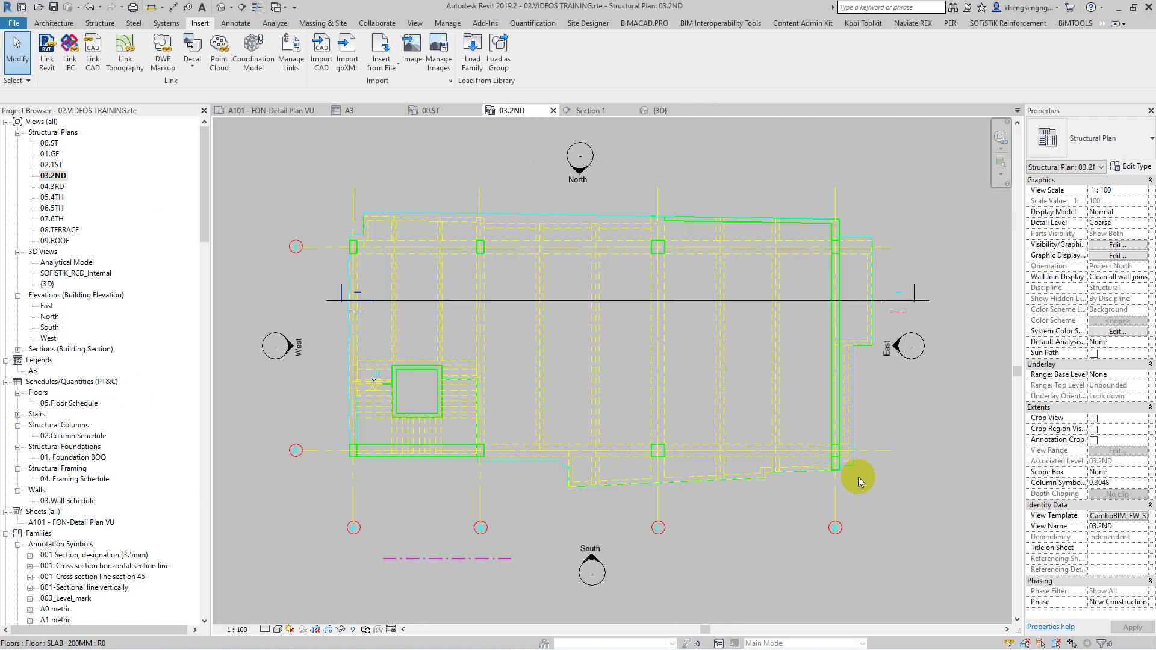
# - Review the plan template's imported categories in V/G overrides, closing without changes
pyautogui.click(1117, 515)
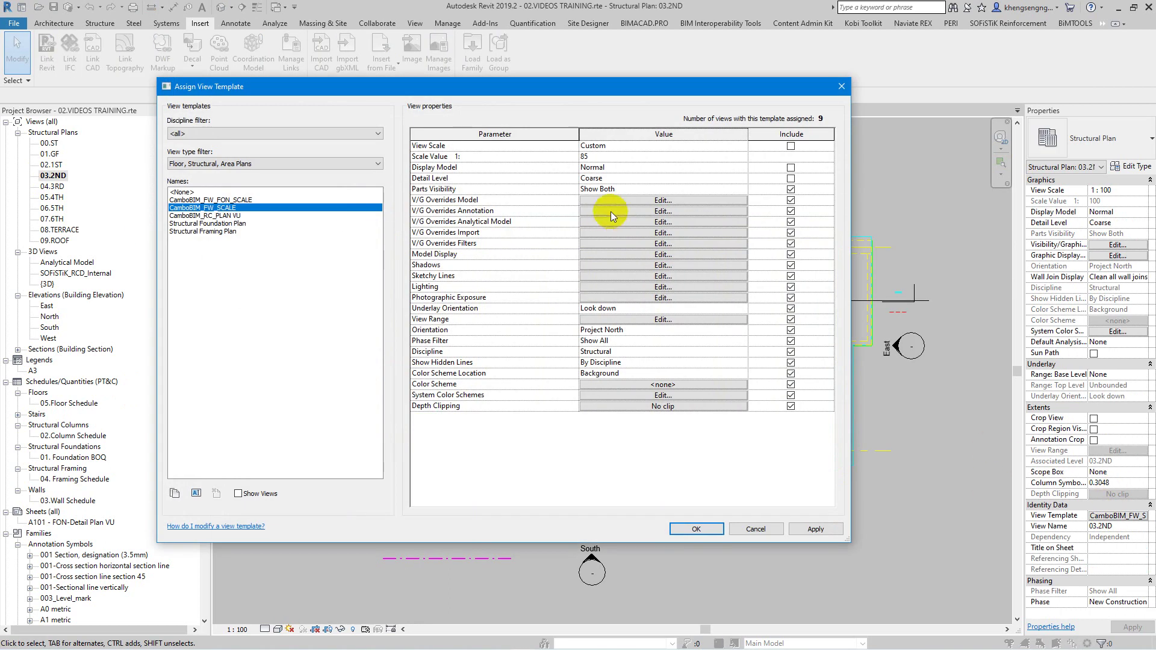
pyautogui.click(619, 199)
pyautogui.click(672, 87)
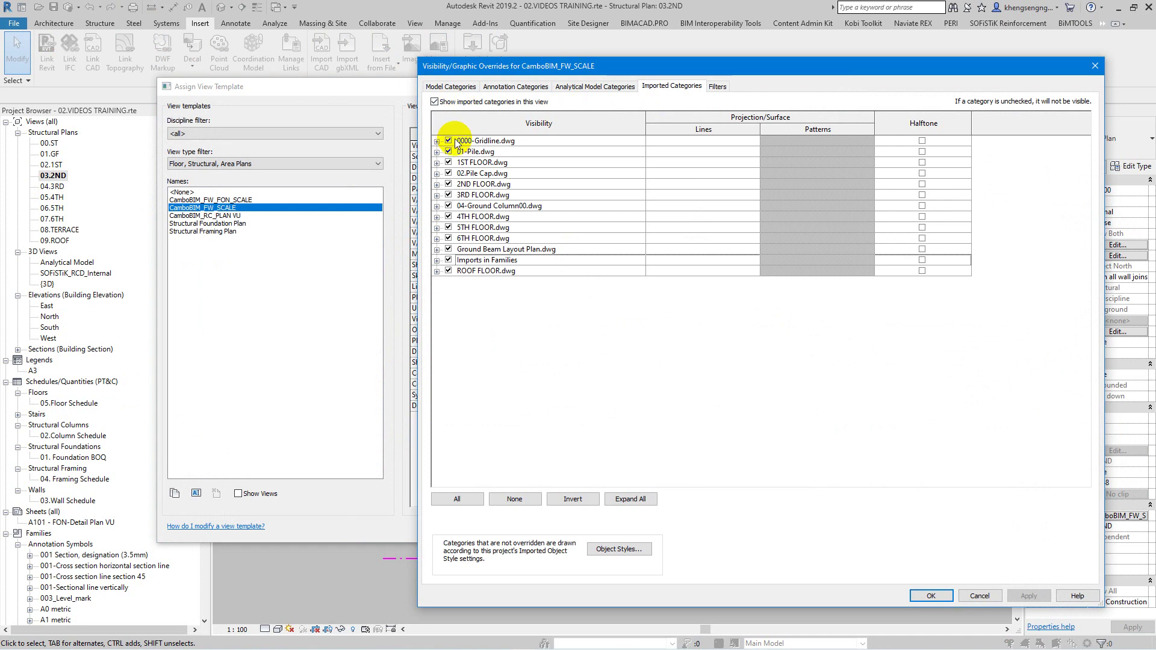
pyautogui.press('Return')
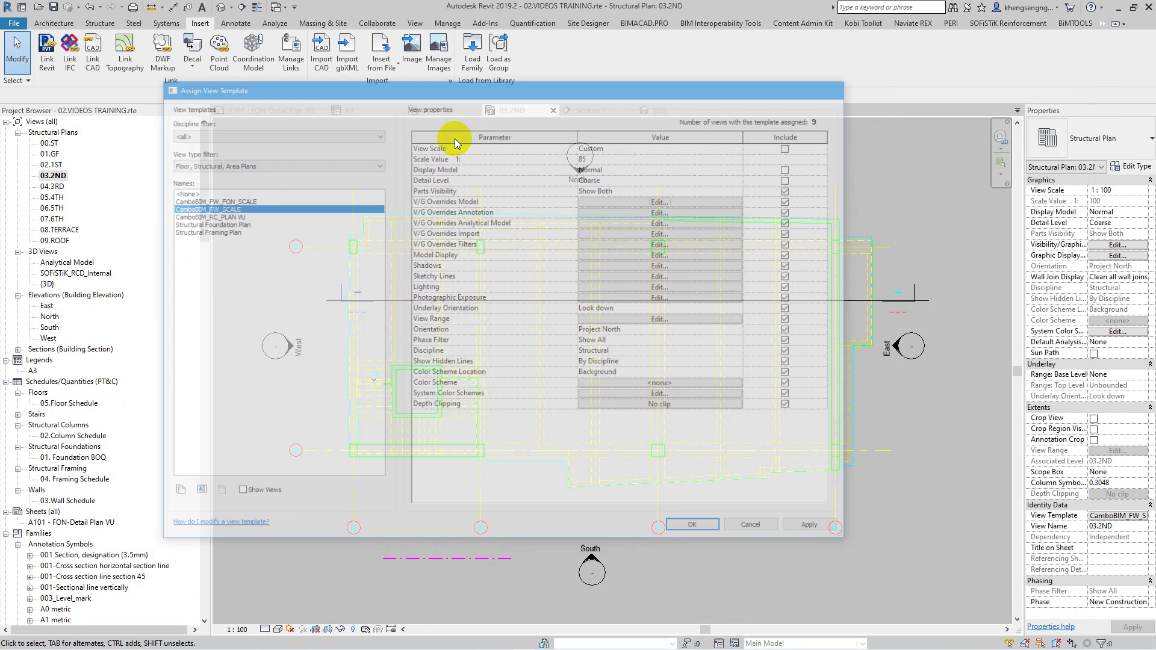
pyautogui.click(663, 525)
pyautogui.scroll(3, 494, 567)
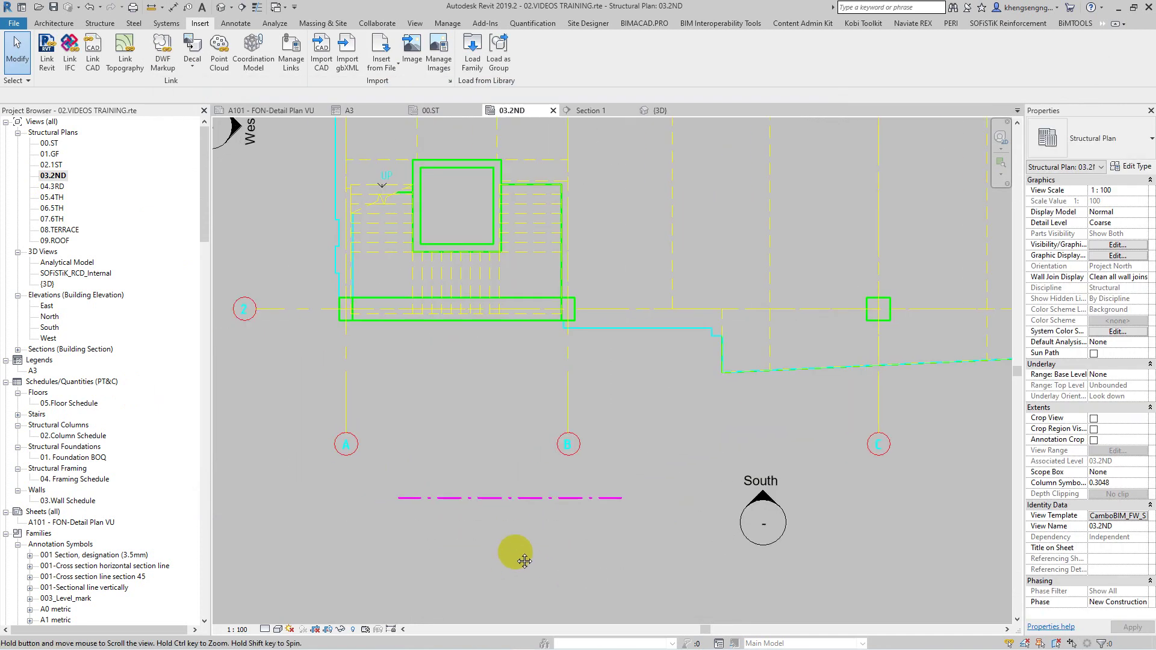
pyautogui.click(519, 499)
pyautogui.scroll(2, 481, 515)
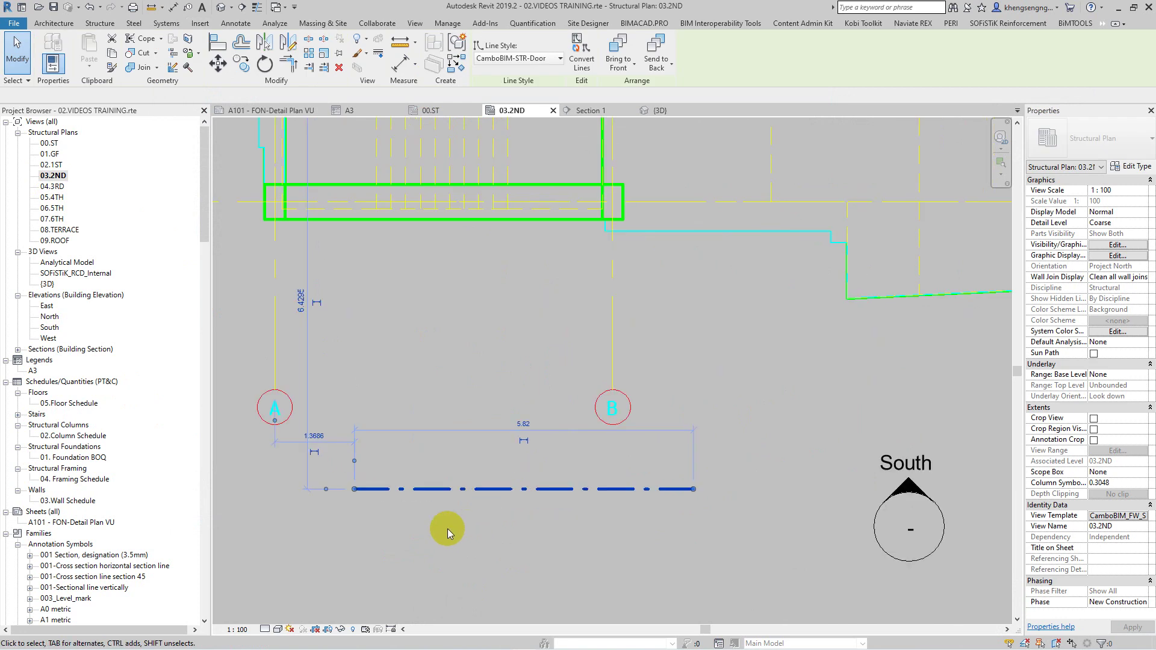
pyautogui.press('Escape')
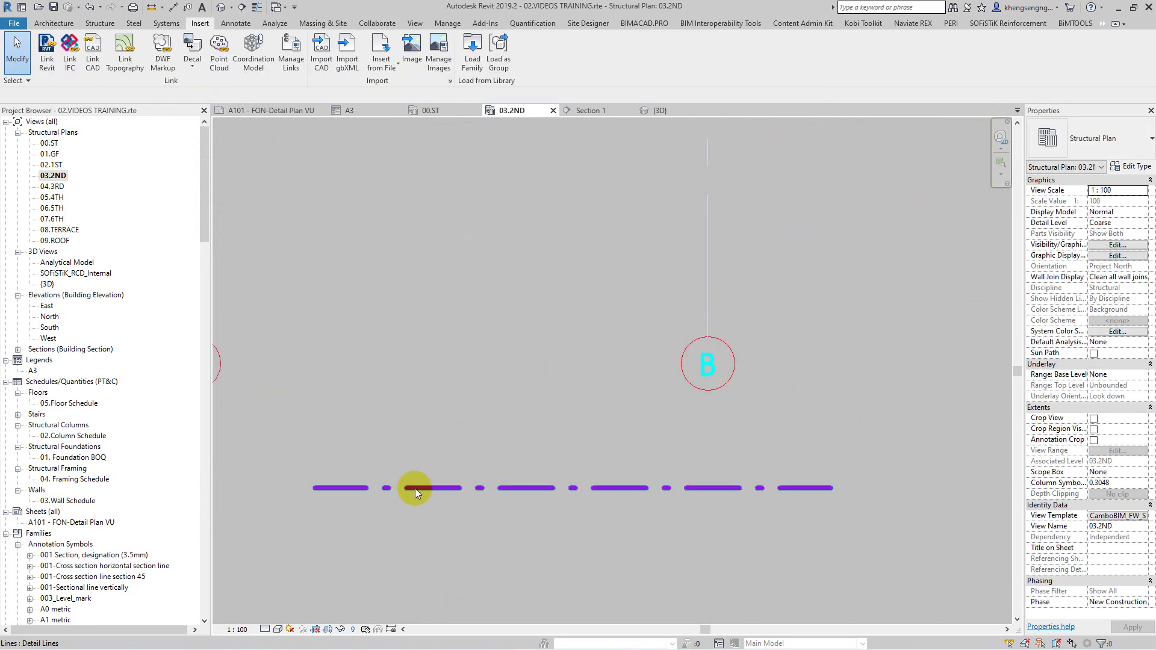
pyautogui.scroll(-1, 515, 526)
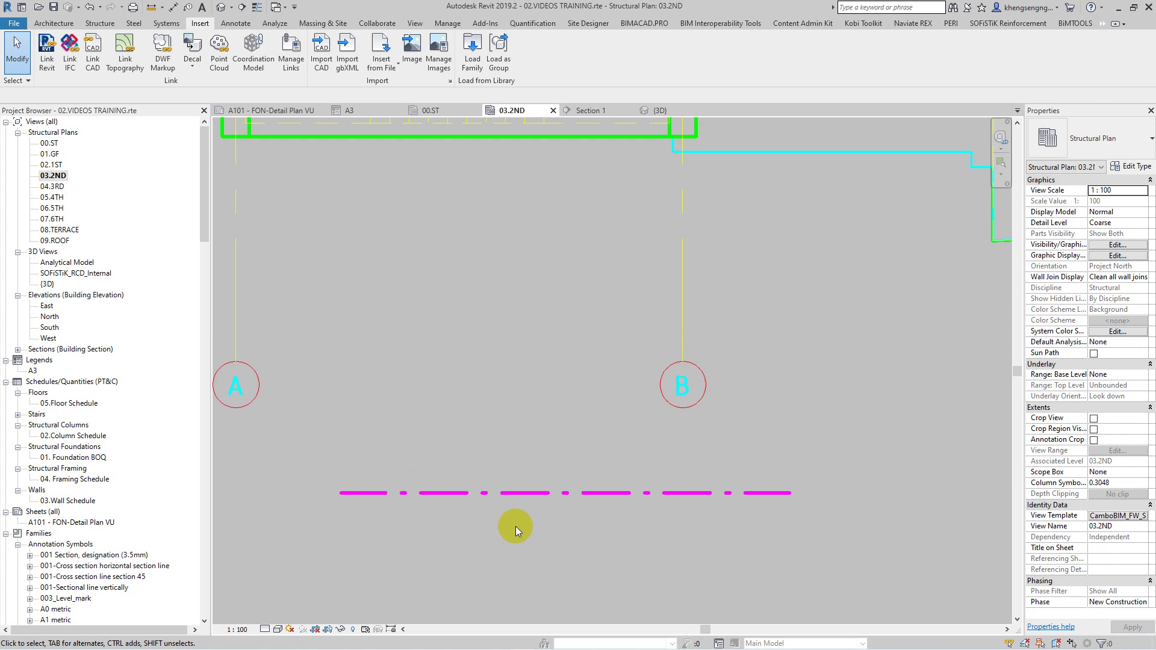
pyautogui.scroll(-1, 515, 527)
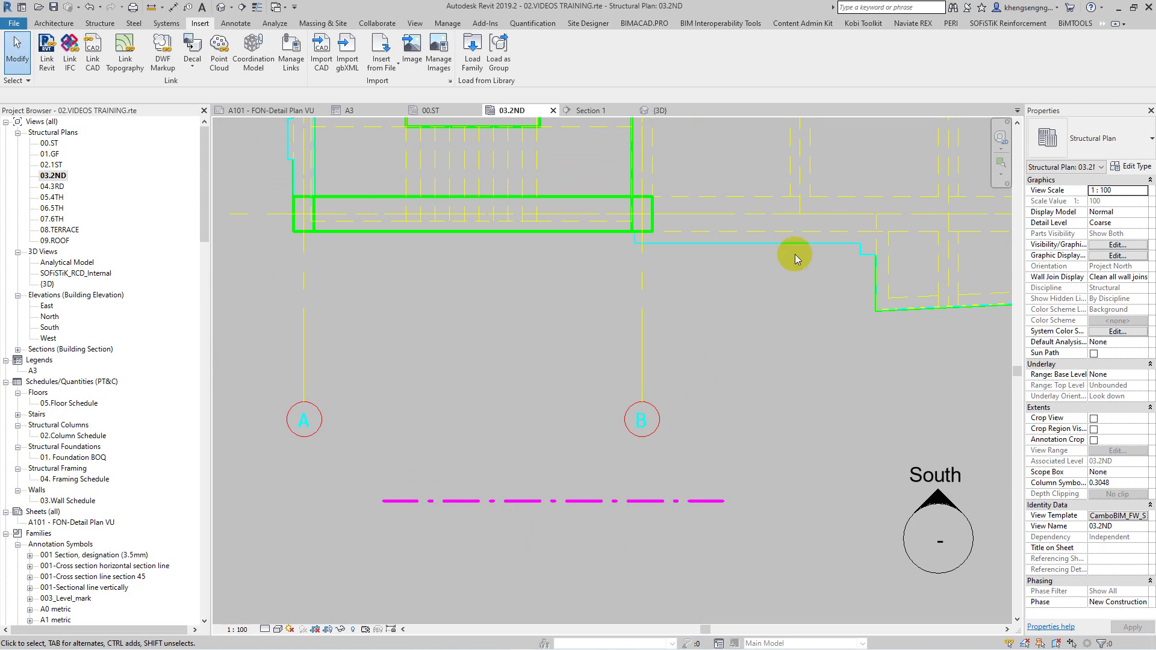
pyautogui.scroll(-3, 725, 212)
pyautogui.moveTo(725, 212)
pyautogui.mouseDown(button='middle')
pyautogui.moveTo(461, 325)
pyautogui.moveTo(545, 399)
pyautogui.mouseUp(button='middle')
pyautogui.scroll(2, 515, 364)
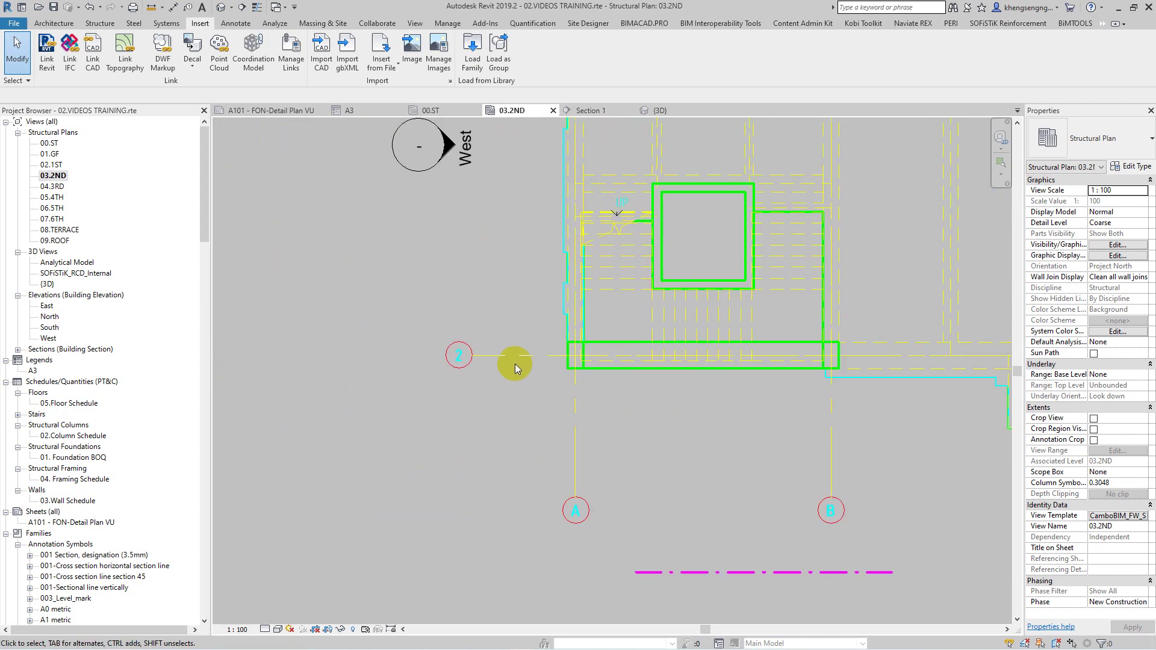
pyautogui.click(515, 364)
pyautogui.click(490, 298)
pyautogui.moveTo(503, 298); pyautogui.dragTo(490, 298, button='middle')
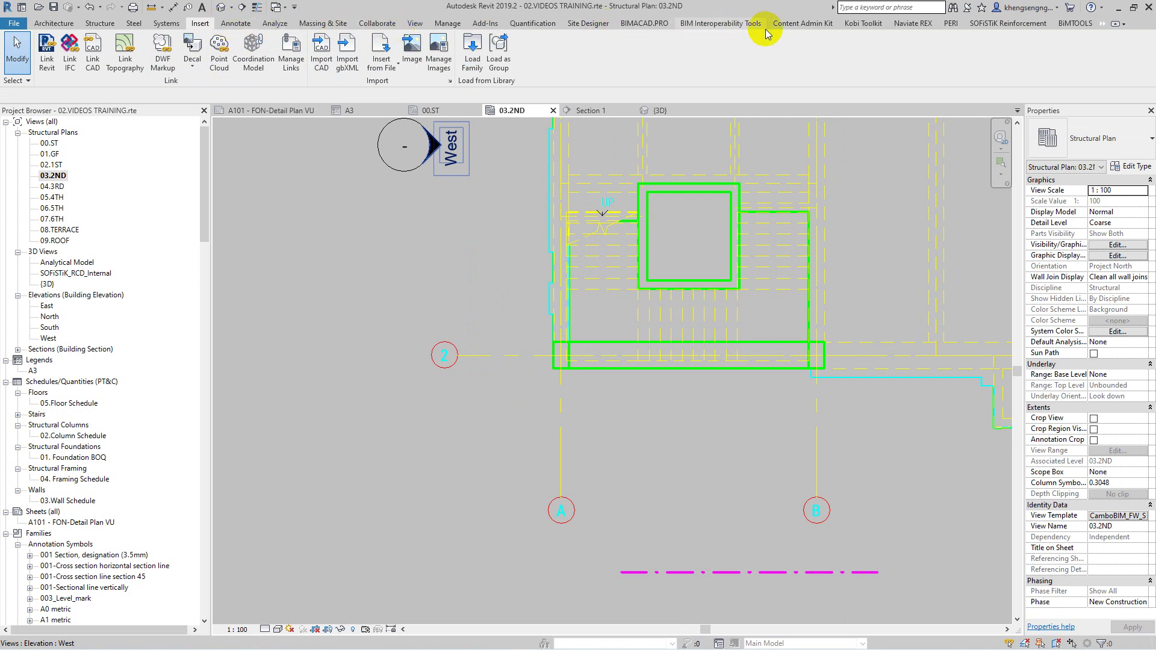
pyautogui.click(447, 23)
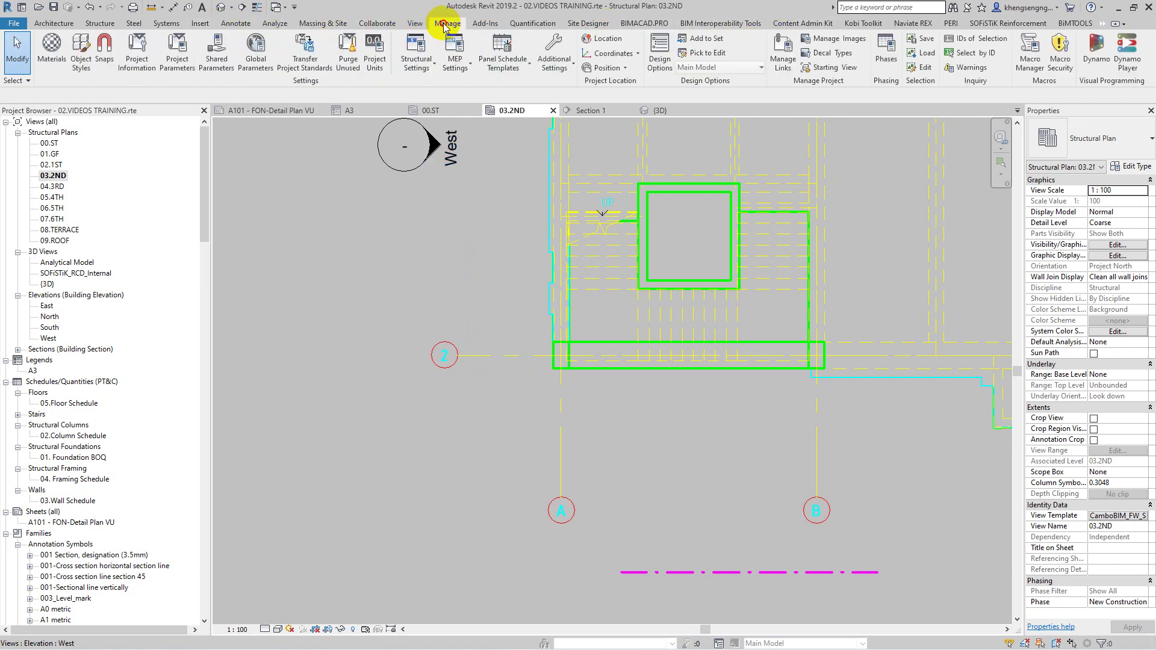
pyautogui.click(555, 71)
pyautogui.click(517, 256)
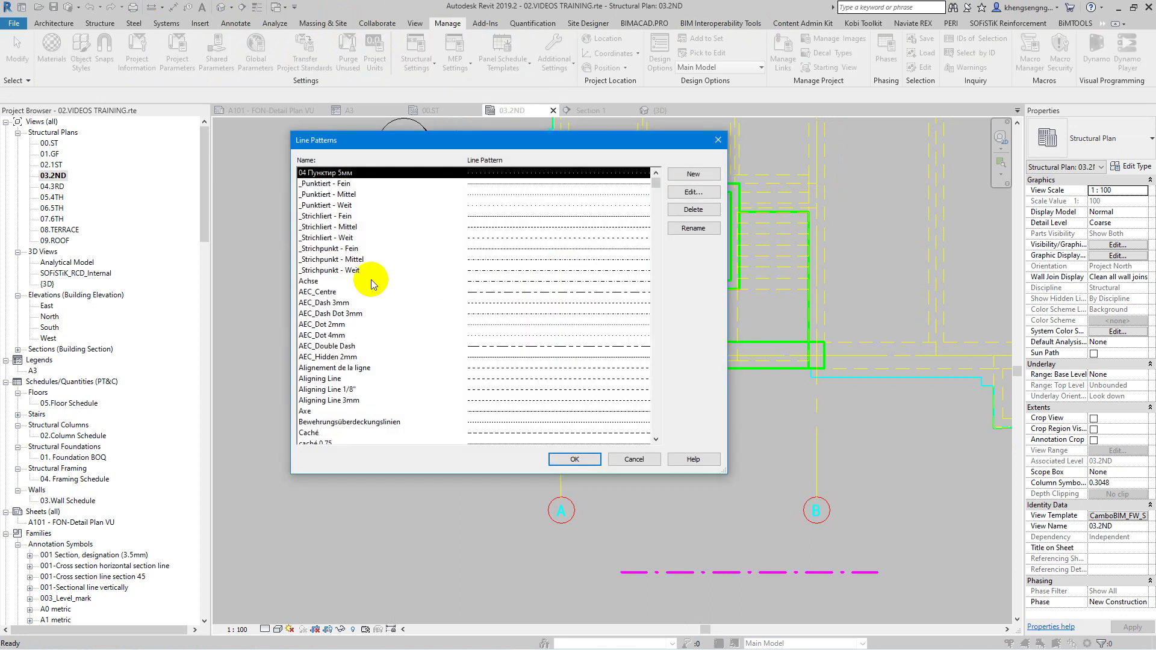
pyautogui.scroll(-5, 368, 277)
pyautogui.scroll(-3, 332, 301)
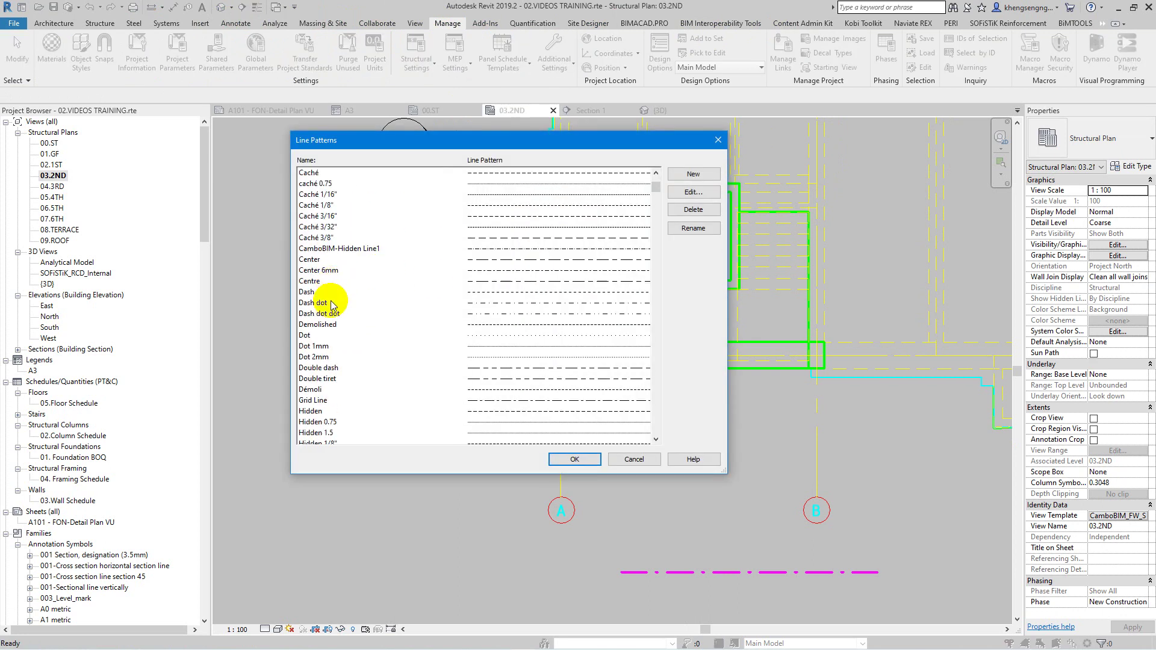
pyautogui.scroll(-3, 332, 304)
pyautogui.click(323, 304)
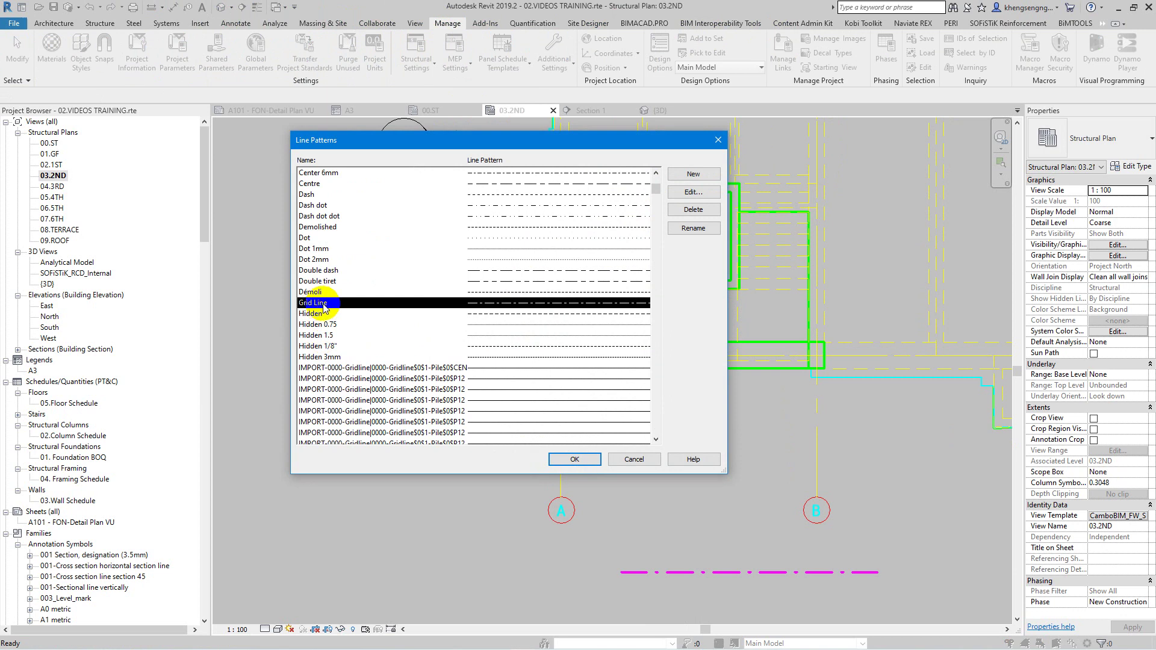
pyautogui.click(693, 192)
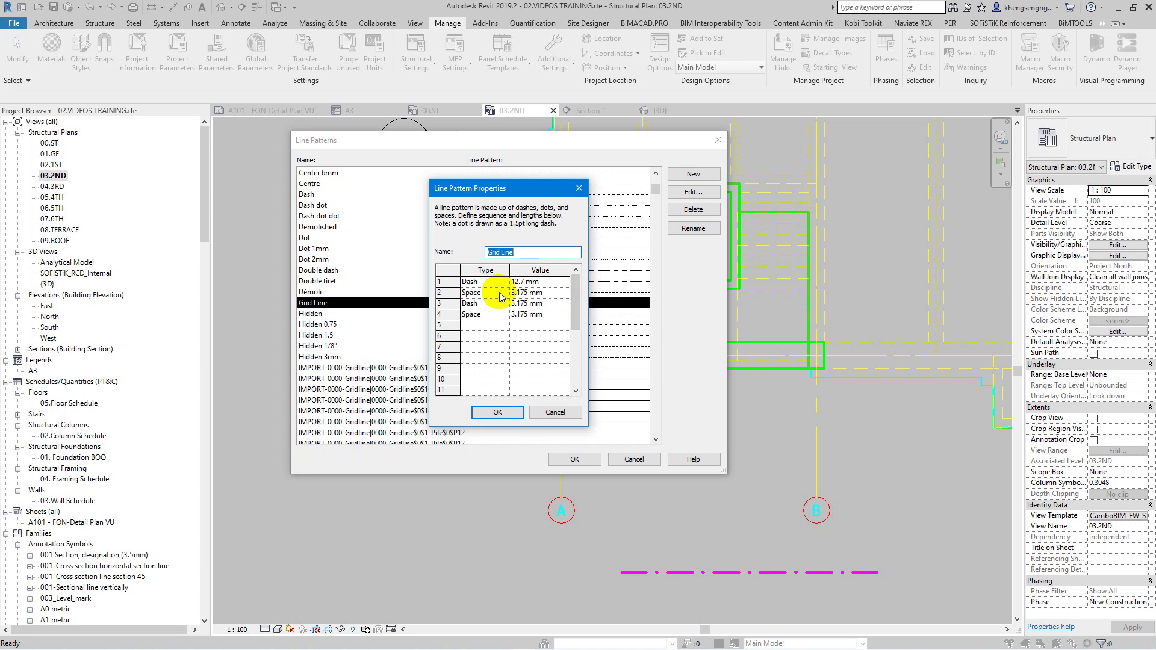
pyautogui.click(572, 413)
pyautogui.click(630, 460)
pyautogui.scroll(1, 406, 428)
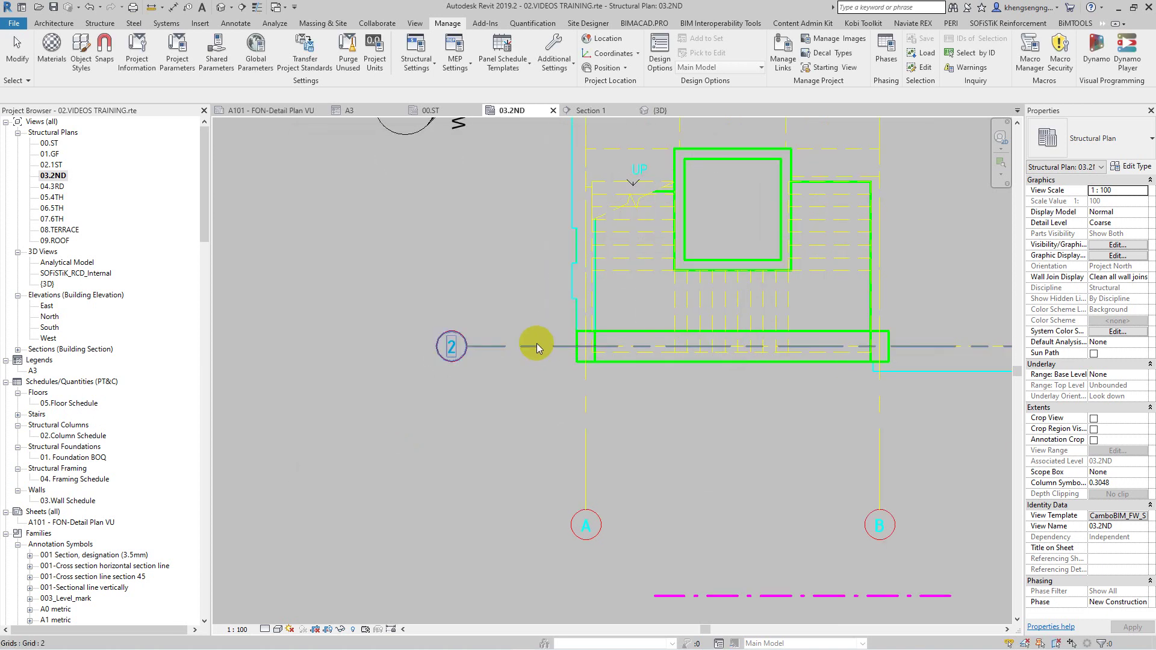
pyautogui.scroll(1, 536, 343)
pyautogui.press('Escape')
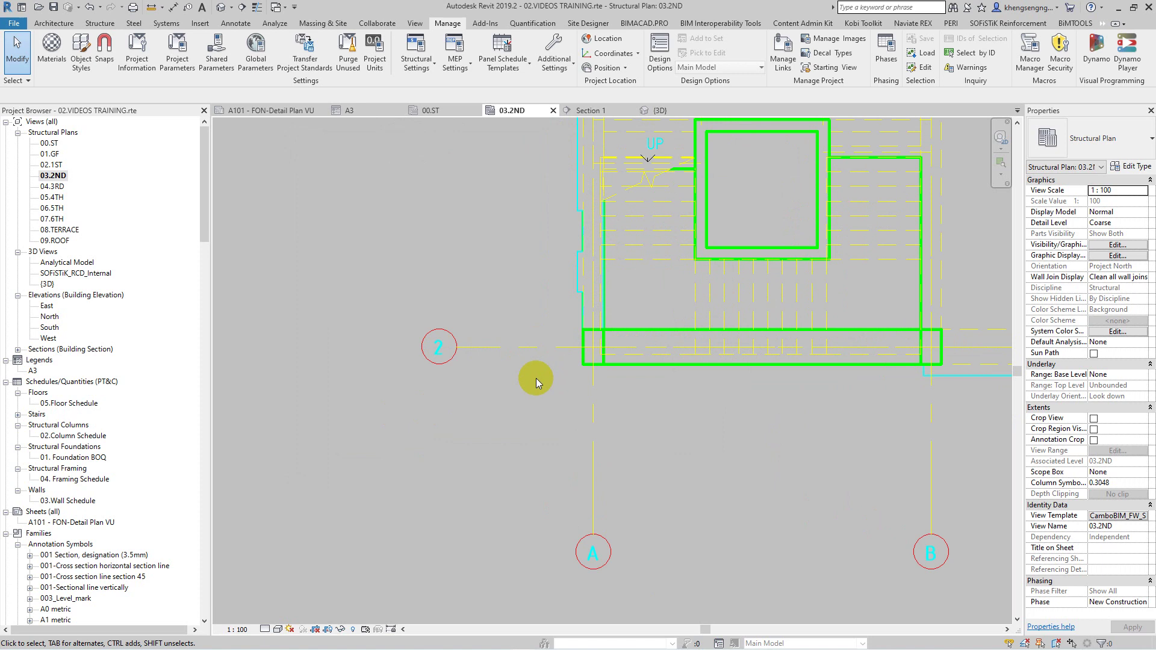
pyautogui.scroll(-2, 533, 379)
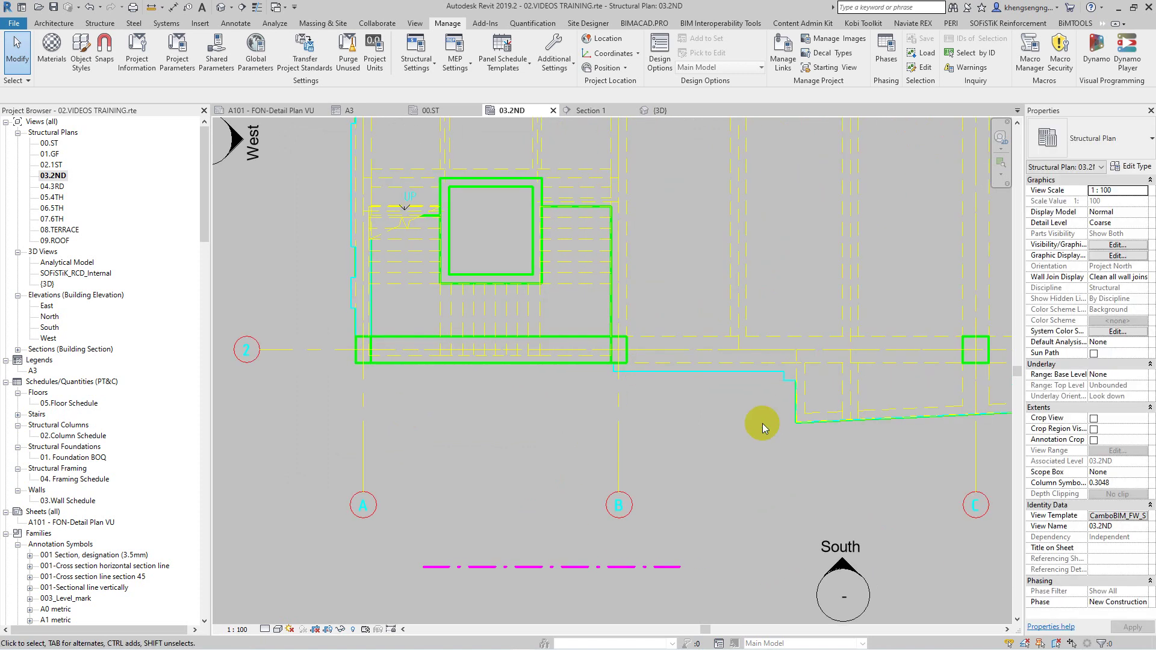
pyautogui.scroll(-1, 762, 427)
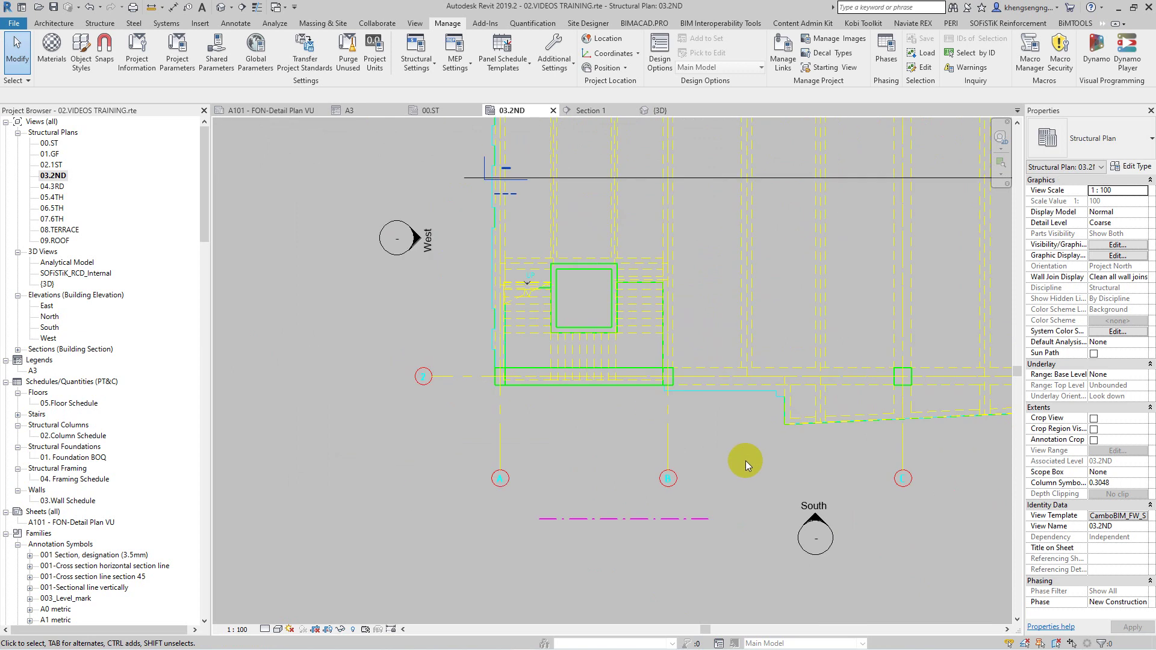
pyautogui.scroll(-1, 745, 460)
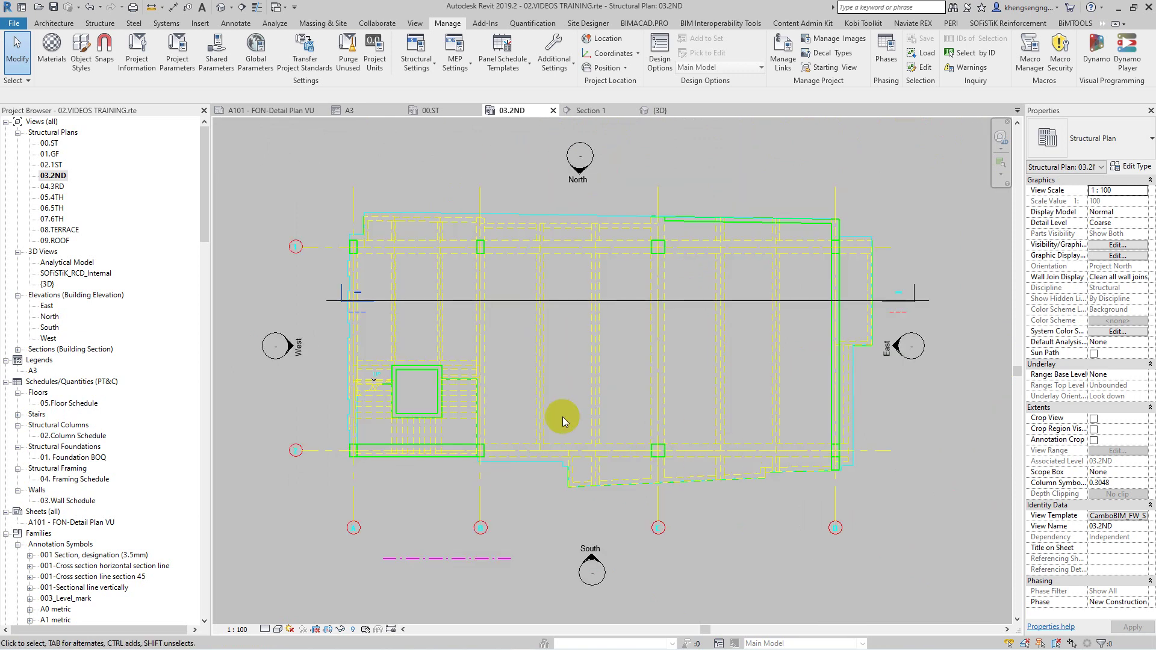